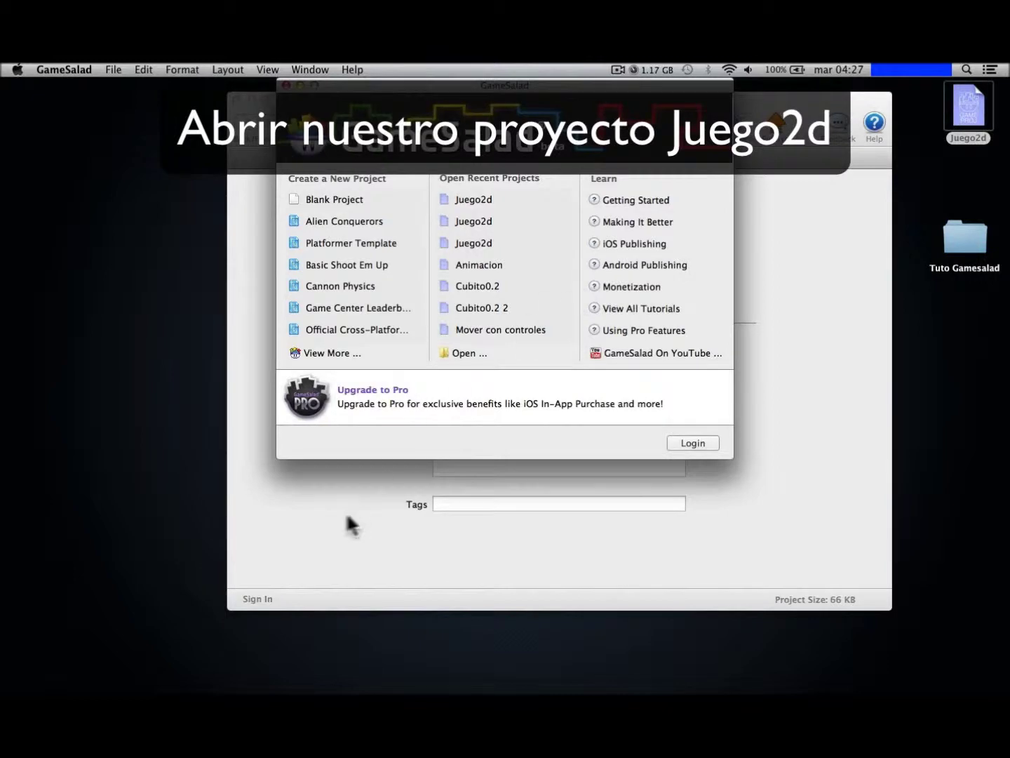
Bring up the Juego2d project and open its Initial Scene for editing.
click(527, 416)
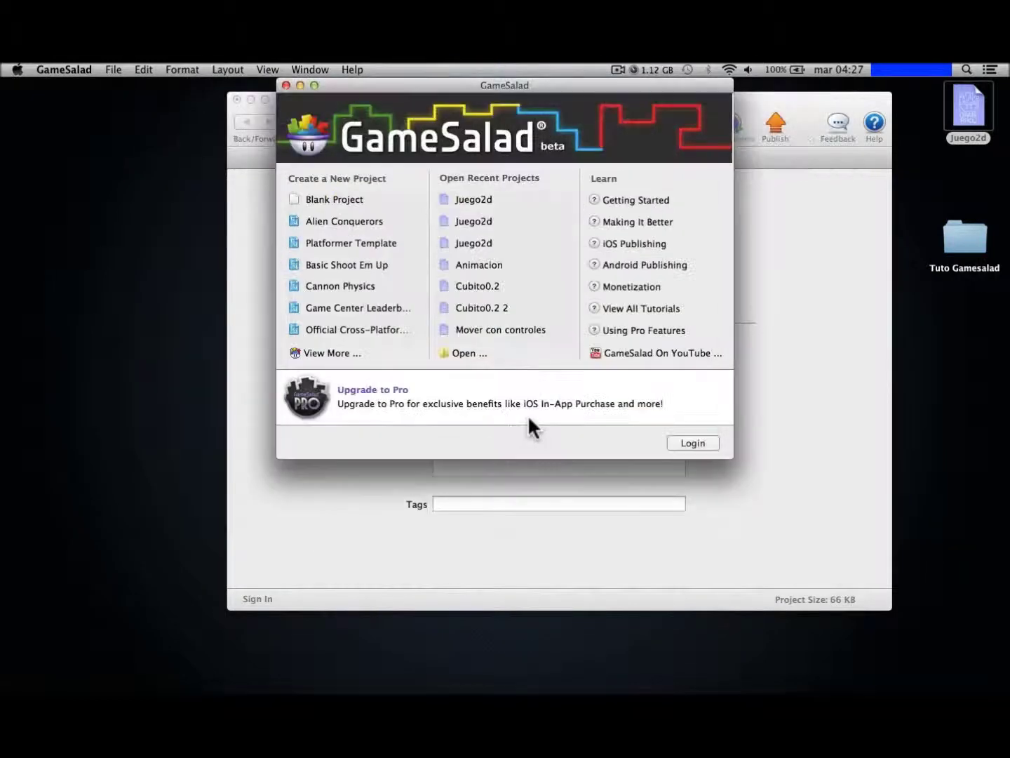
click(344, 515)
click(332, 121)
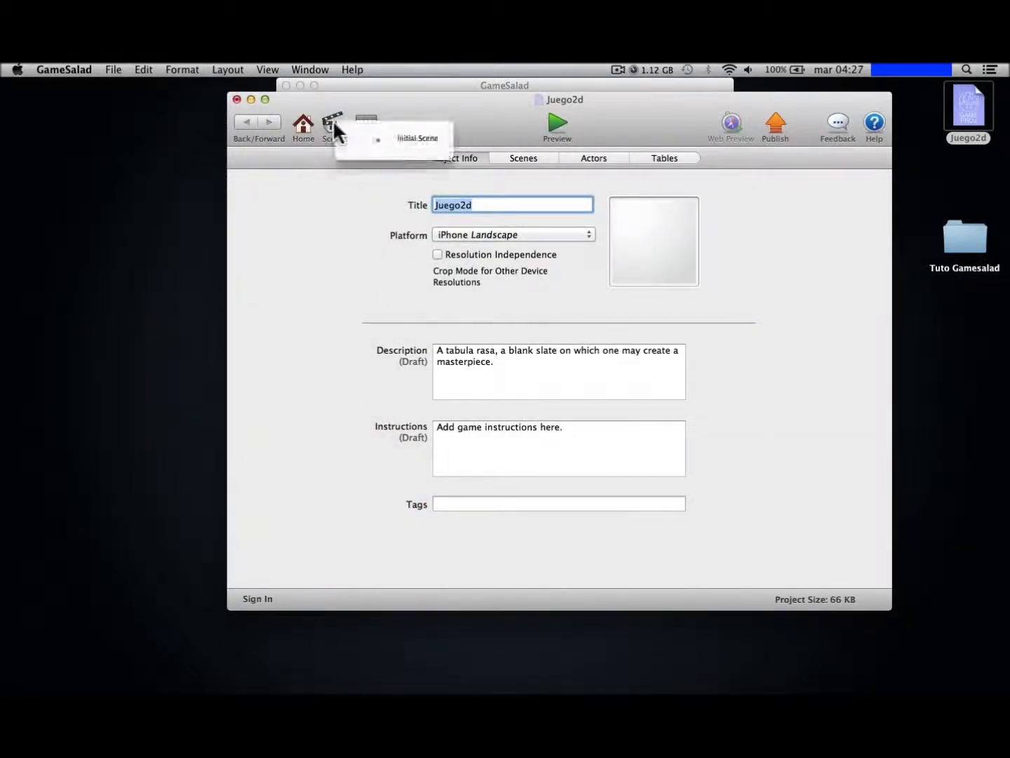
click(397, 142)
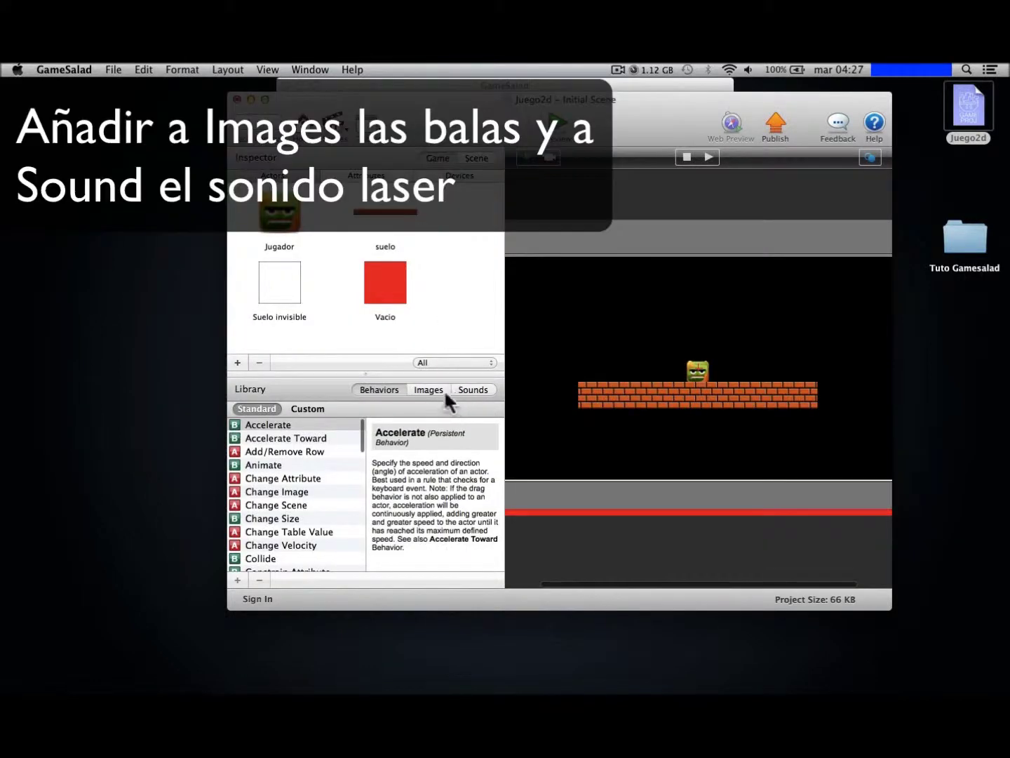
Import Bala azul derecha.png and Bala azul izquierda.png from the Tuto Gamesalad folder into the project's image library.
click(434, 389)
drag(649, 122, 586, 125)
click(954, 242)
double_click(954, 242)
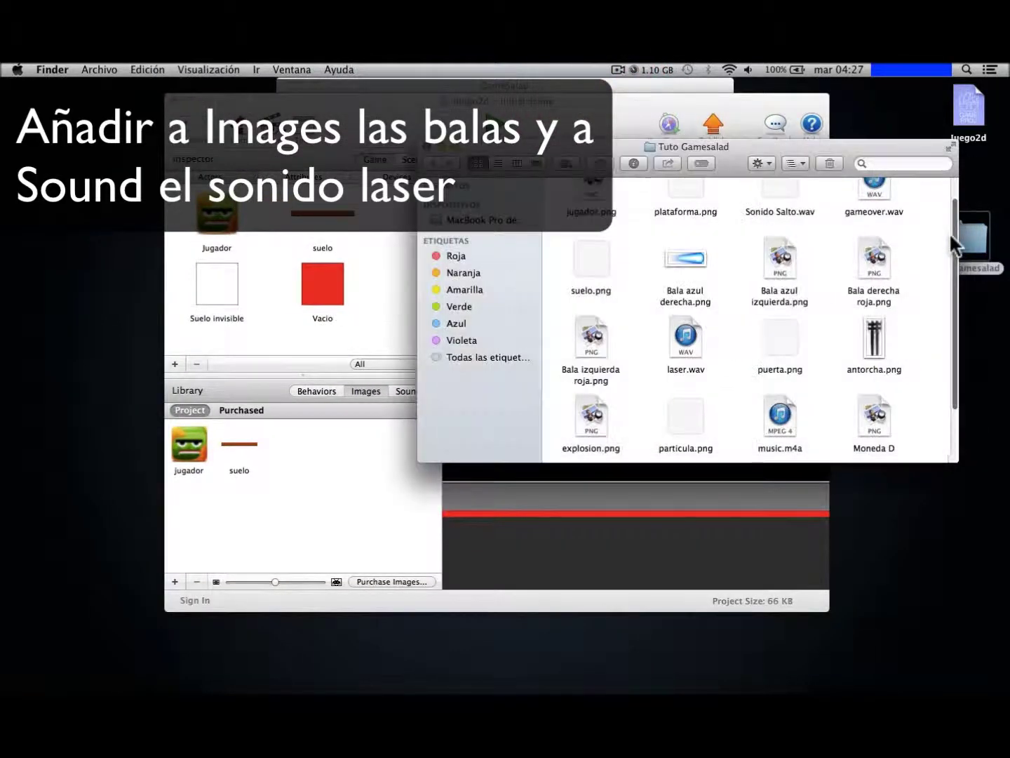
drag(675, 235, 787, 287)
drag(687, 255, 315, 476)
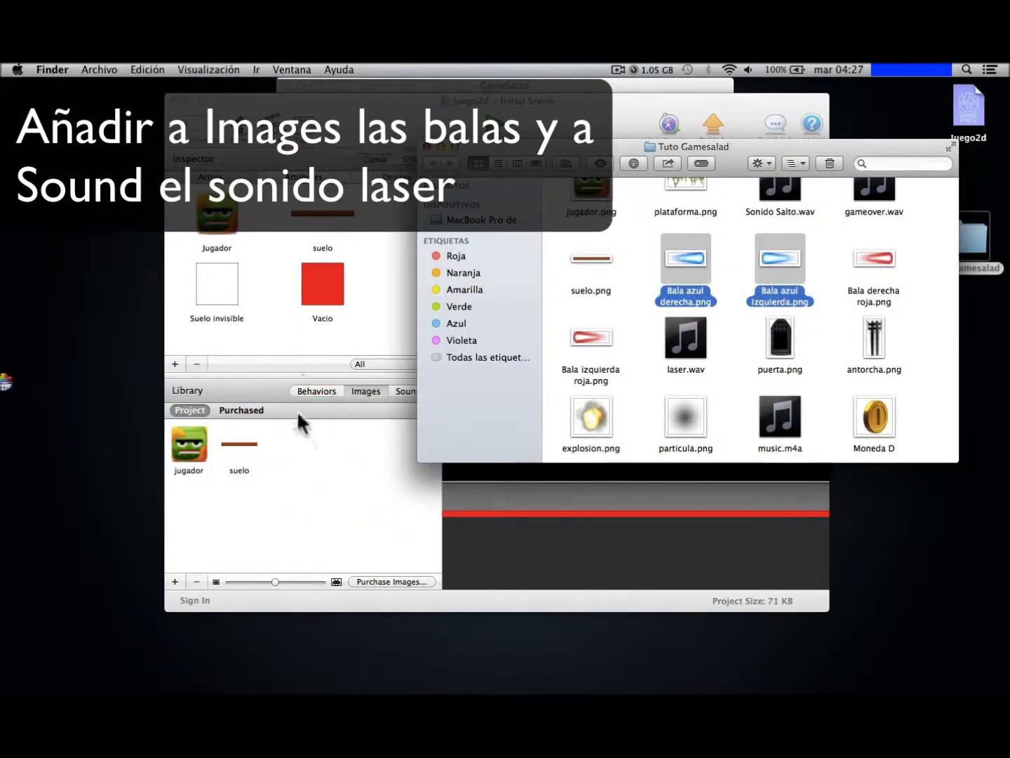
Import laser.wav from the Tuto Gamesalad folder into the project's sound library and close the folder window.
click(407, 388)
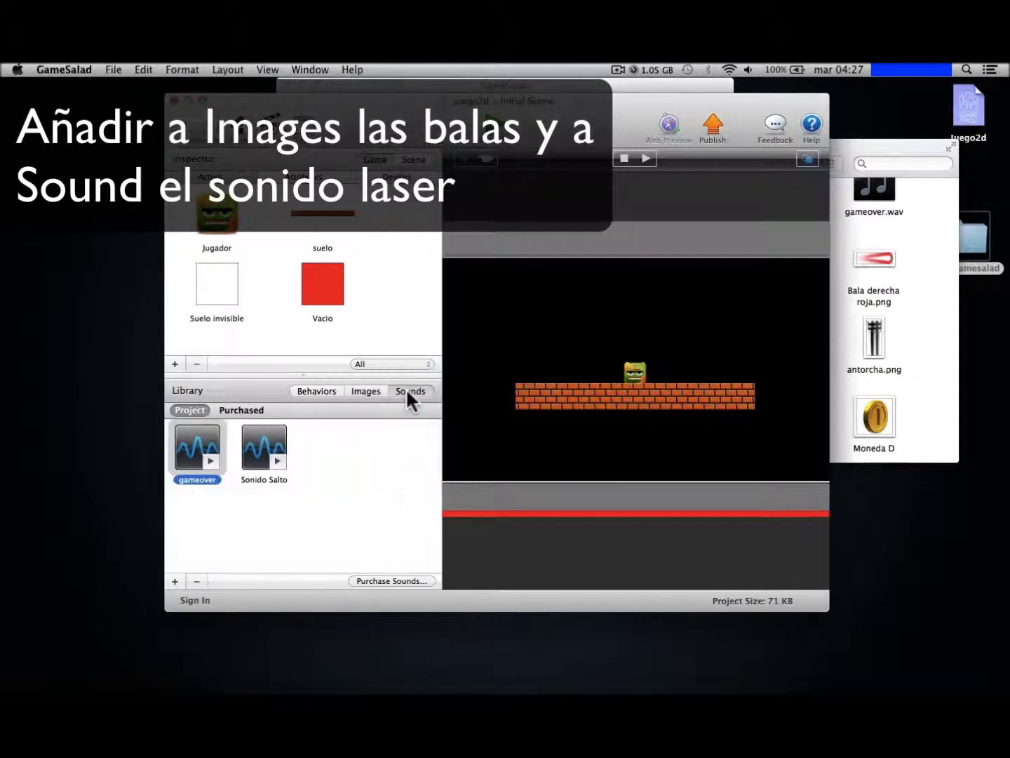
click(909, 380)
drag(691, 356, 338, 501)
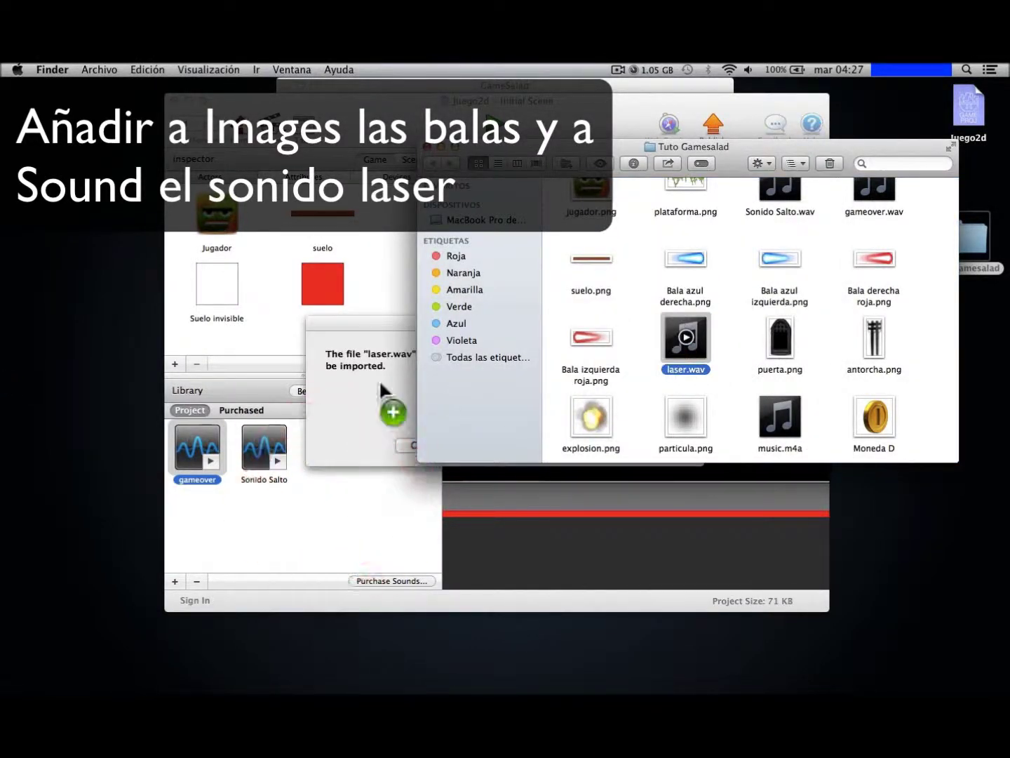
click(636, 441)
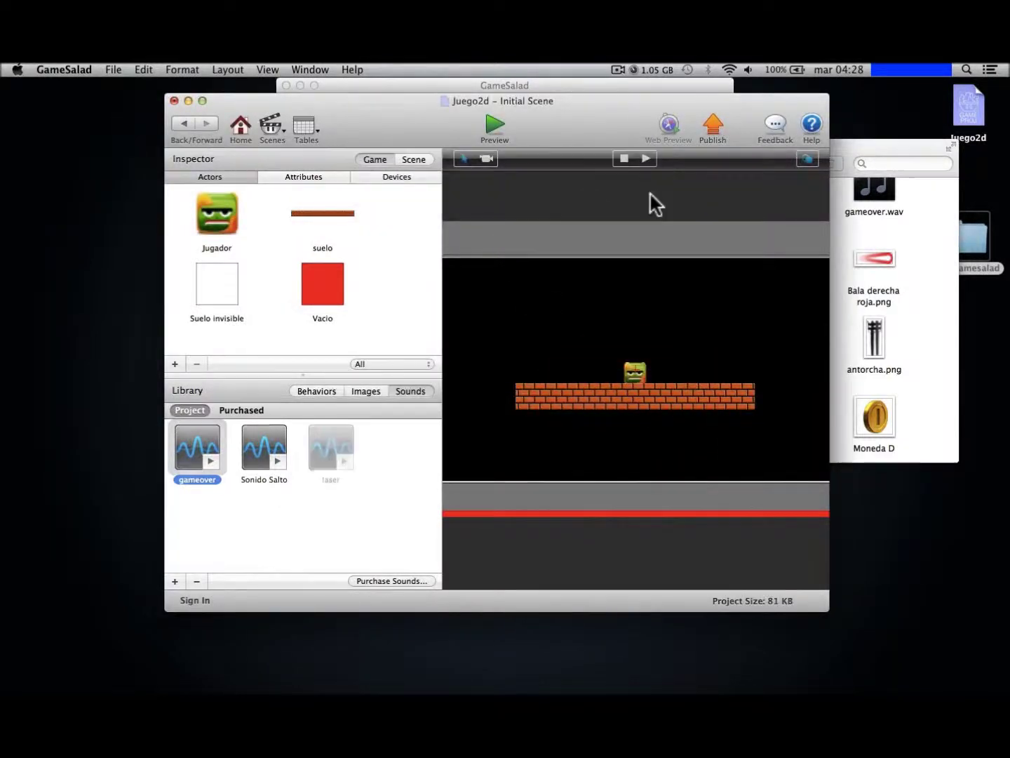
click(906, 146)
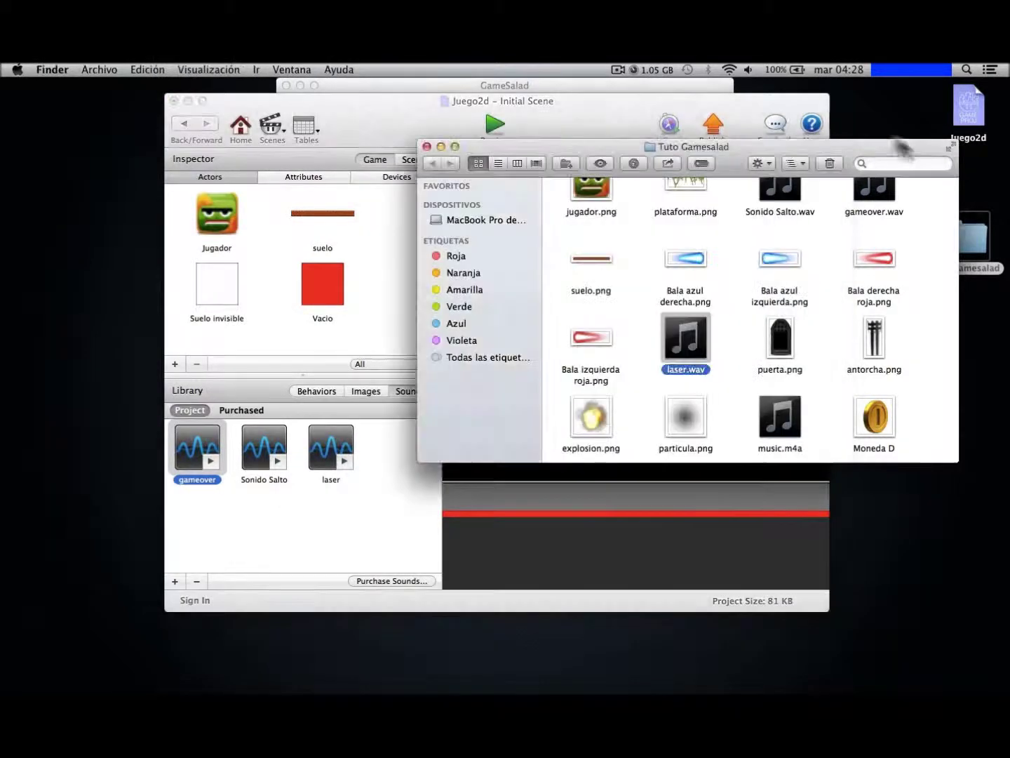
click(426, 147)
click(598, 119)
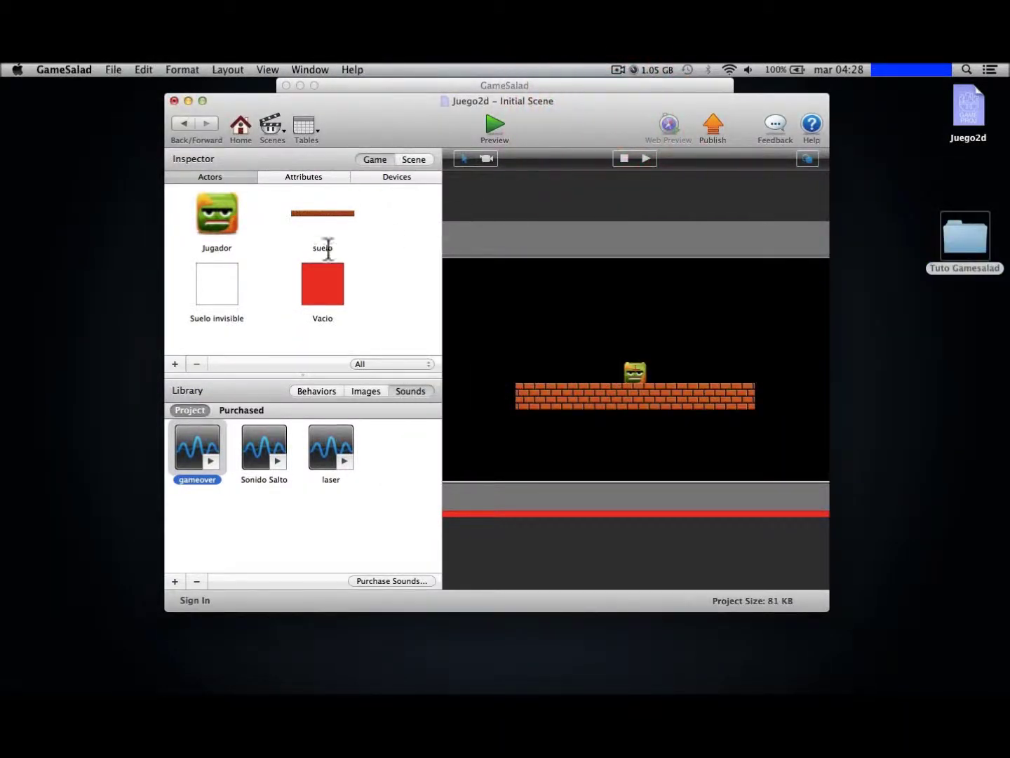
Create two new actors from the imported images Bala azul izquierda and Bala azul derecha.
click(360, 387)
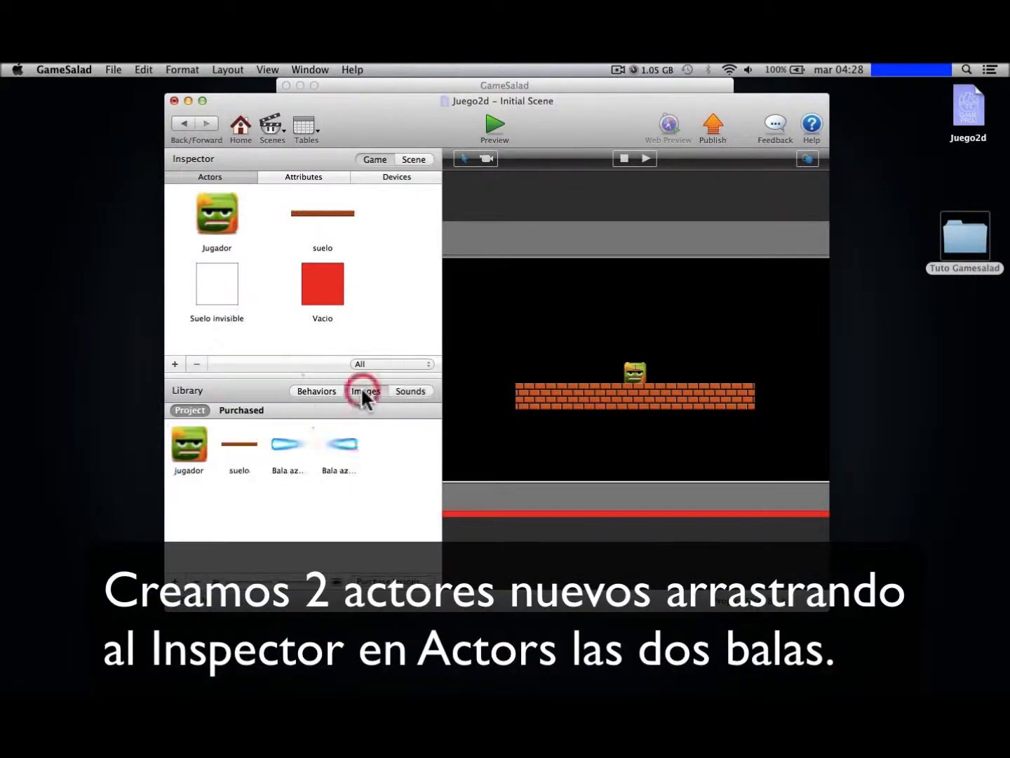
click(287, 444)
drag(287, 439, 390, 311)
drag(343, 450, 319, 309)
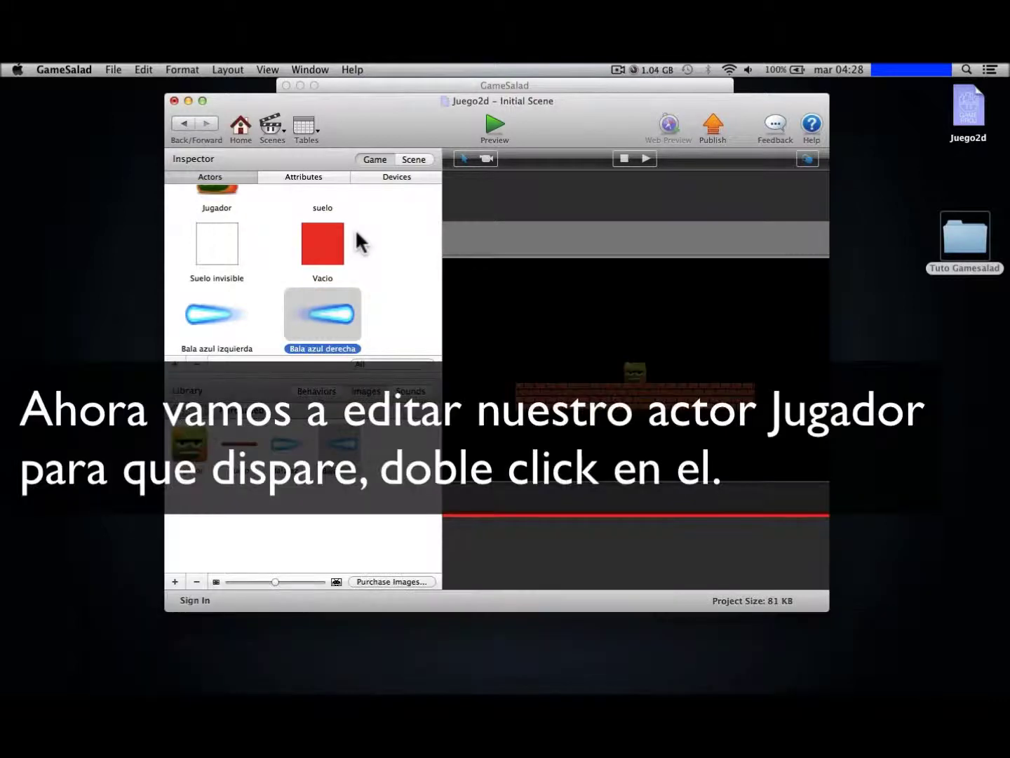
Open the Jugador actor for editing and create a behavior group named Disparar.
scroll(357, 239, up, 1)
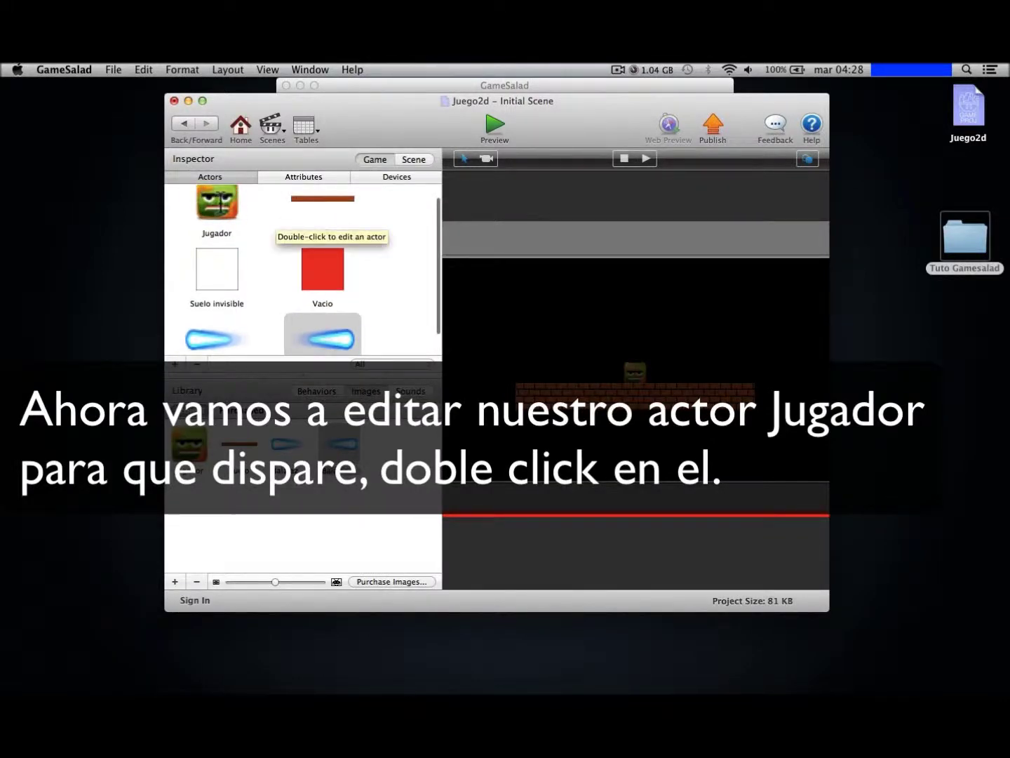
double_click(217, 204)
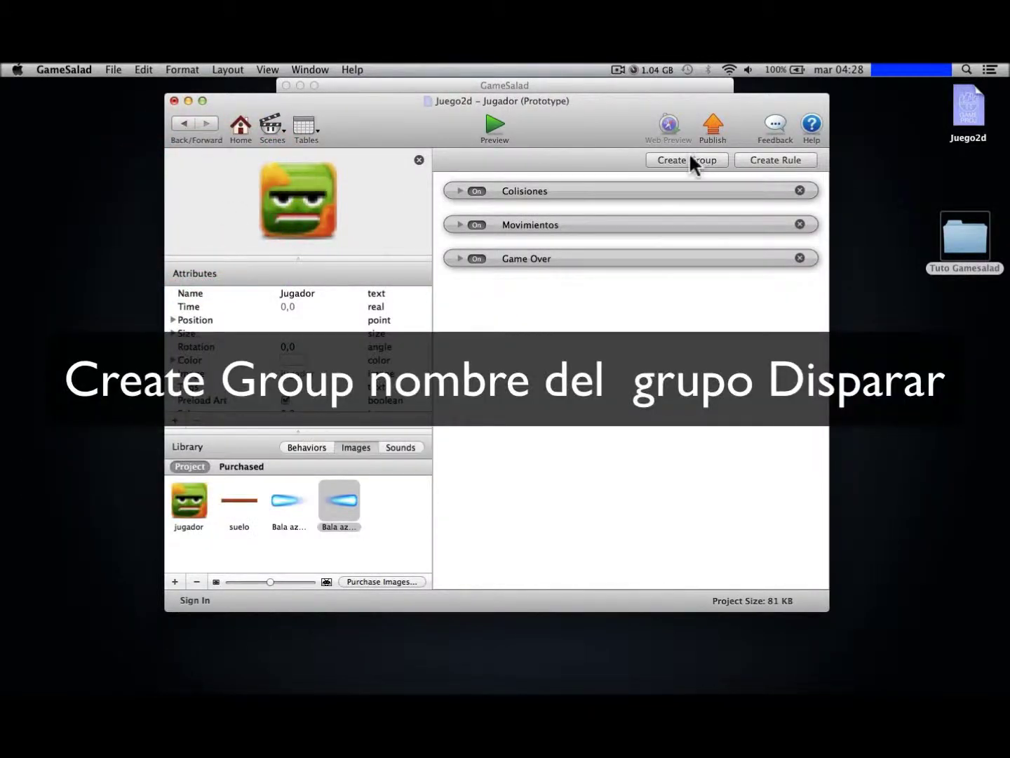
click(691, 159)
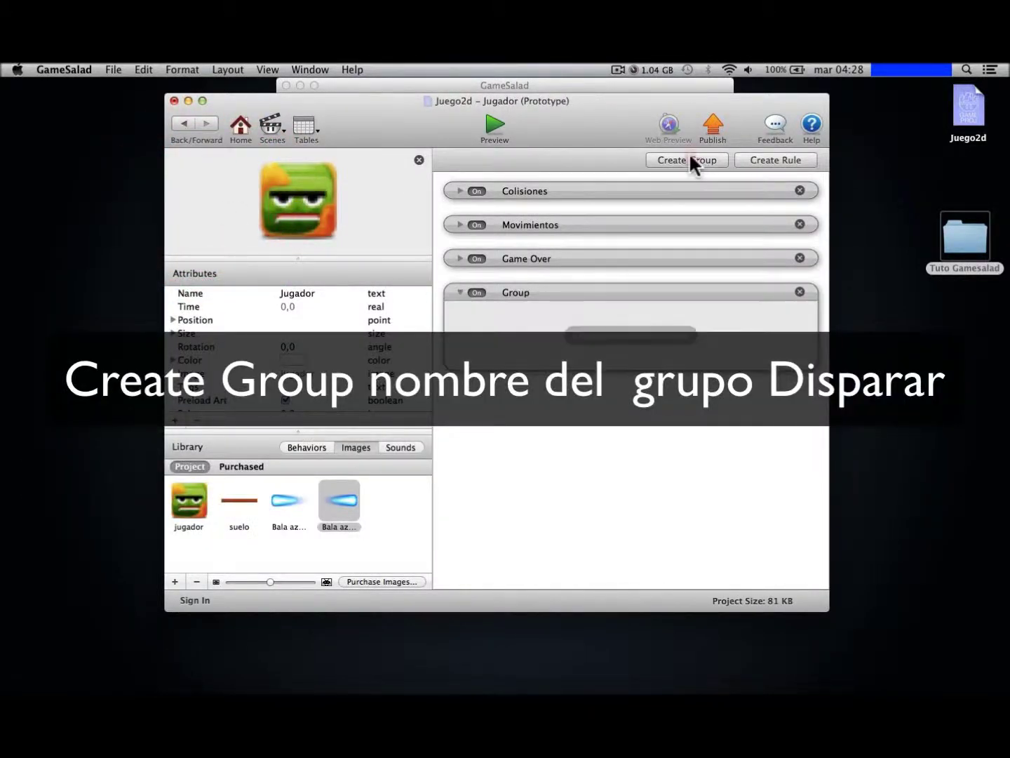
double_click(522, 289)
text(Disparar)
key(Return)
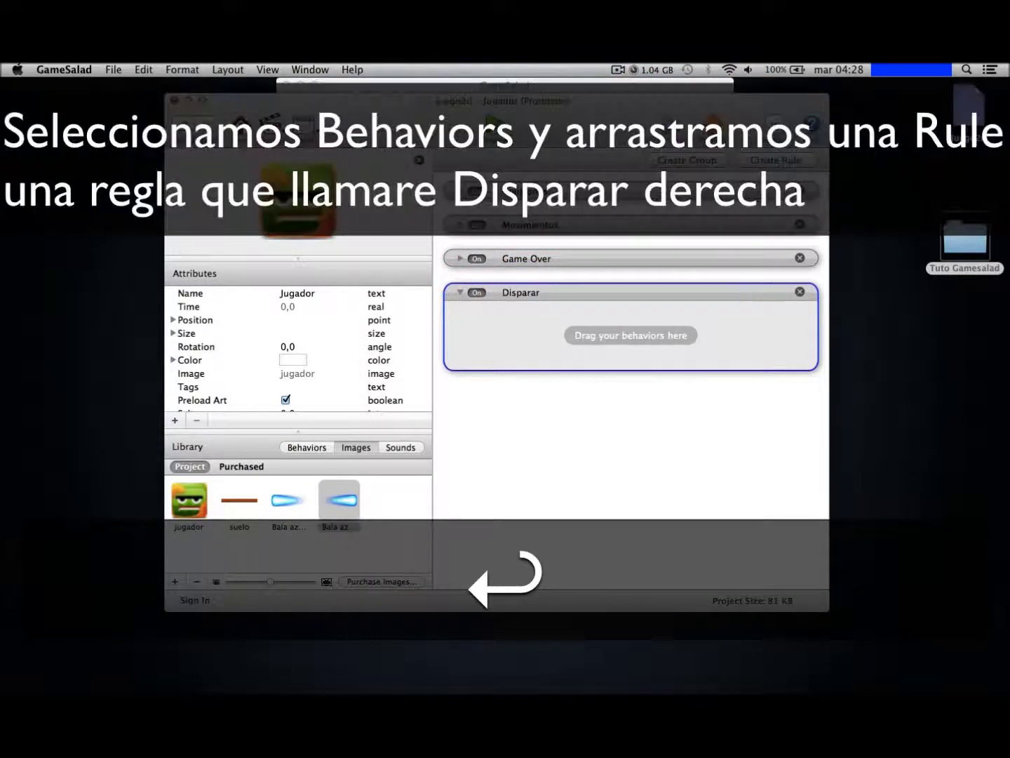
Add a Rule behavior inside the Disparar group and name it Disparar derecha.
click(319, 446)
scroll(263, 529, down, 10)
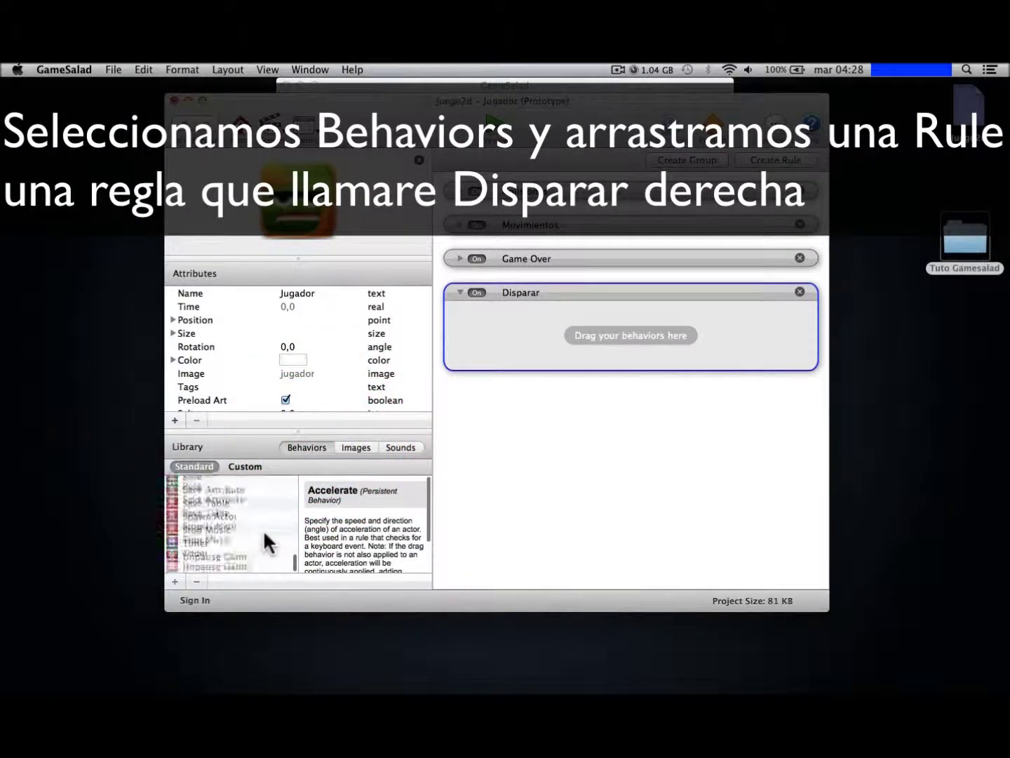
drag(195, 483, 577, 319)
double_click(526, 317)
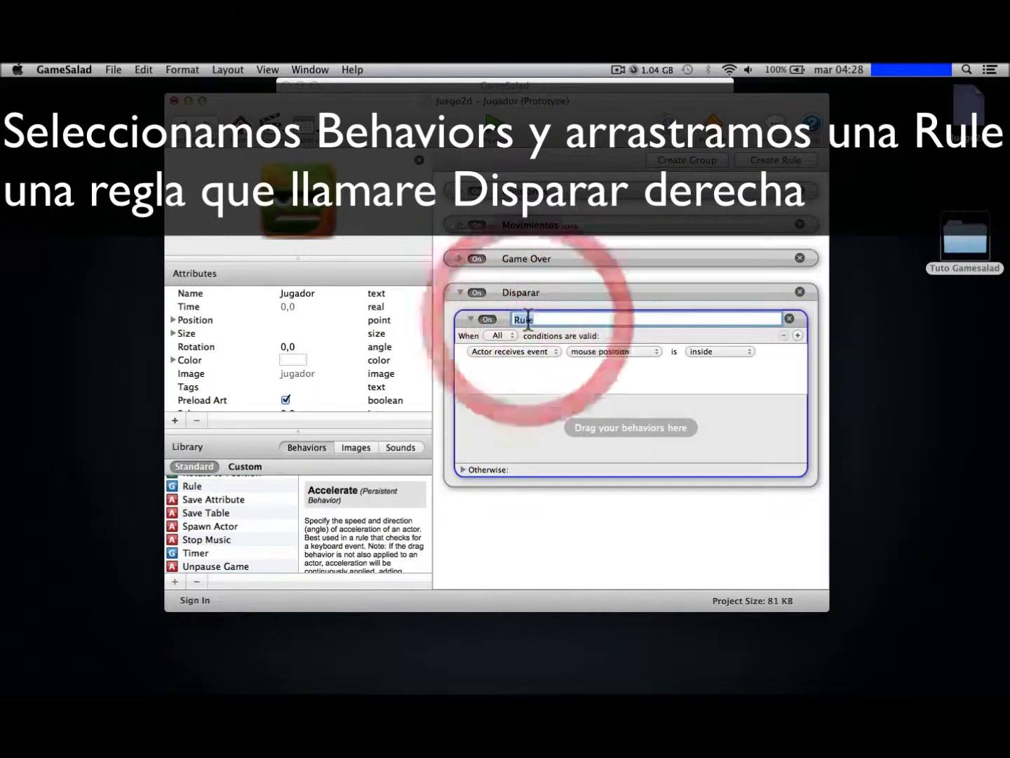
text(Disparar)
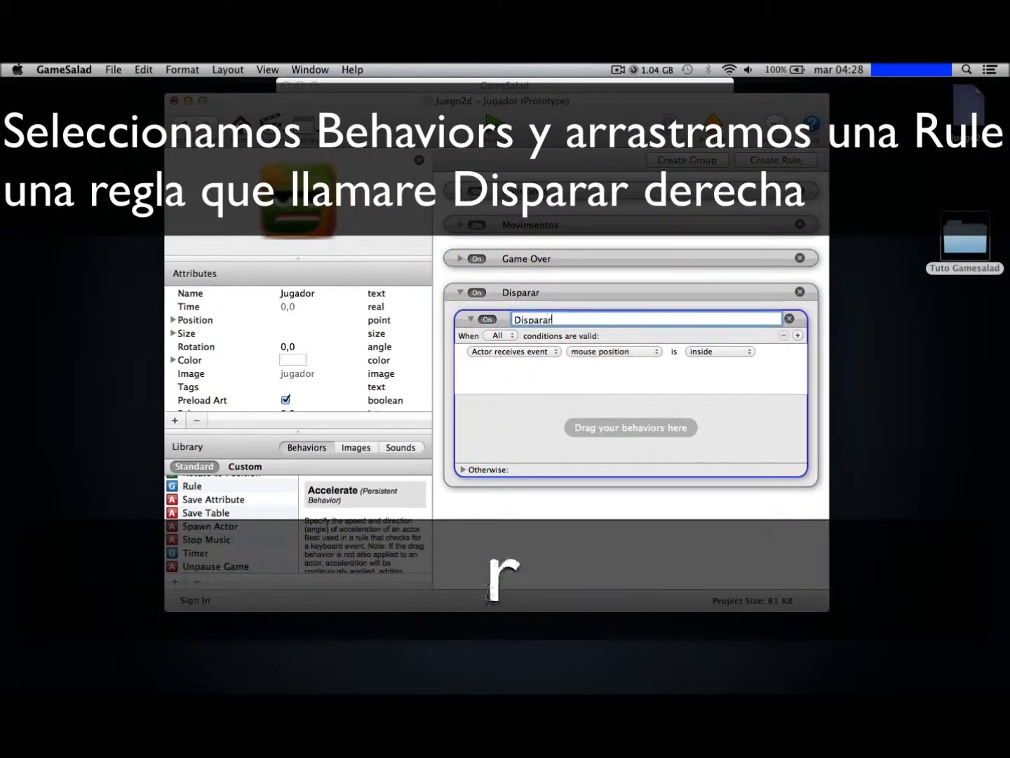
text( derecha)
key(Return)
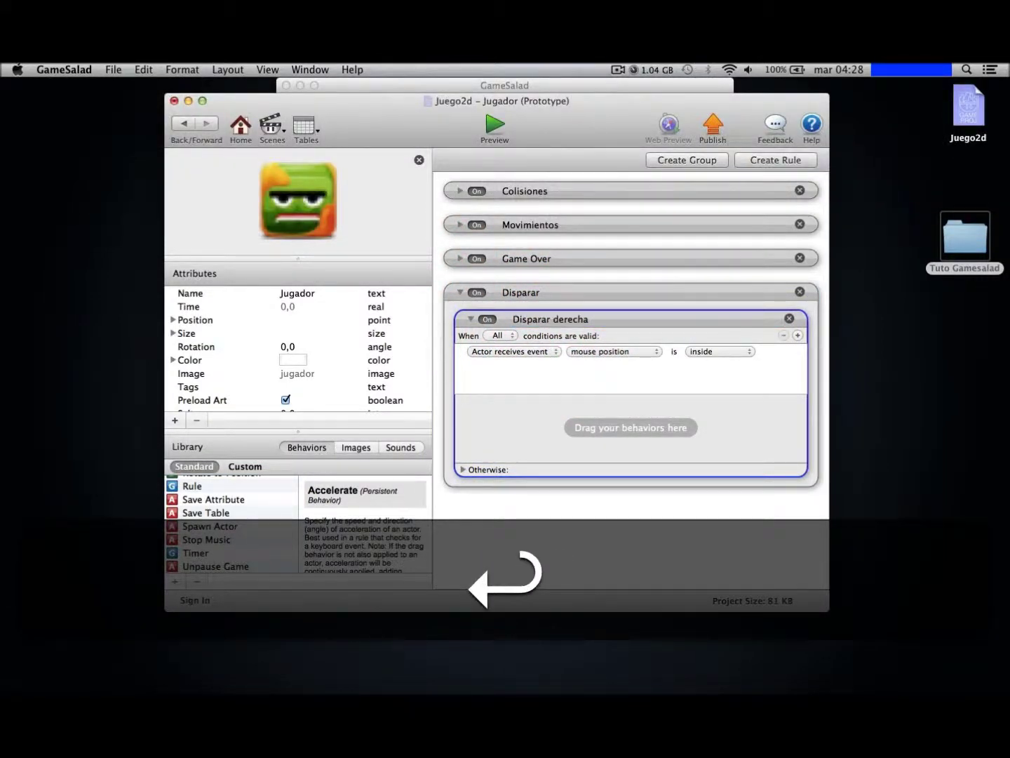
Set the Disparar derecha rule's condition to the actor receiving the B key down event.
click(620, 353)
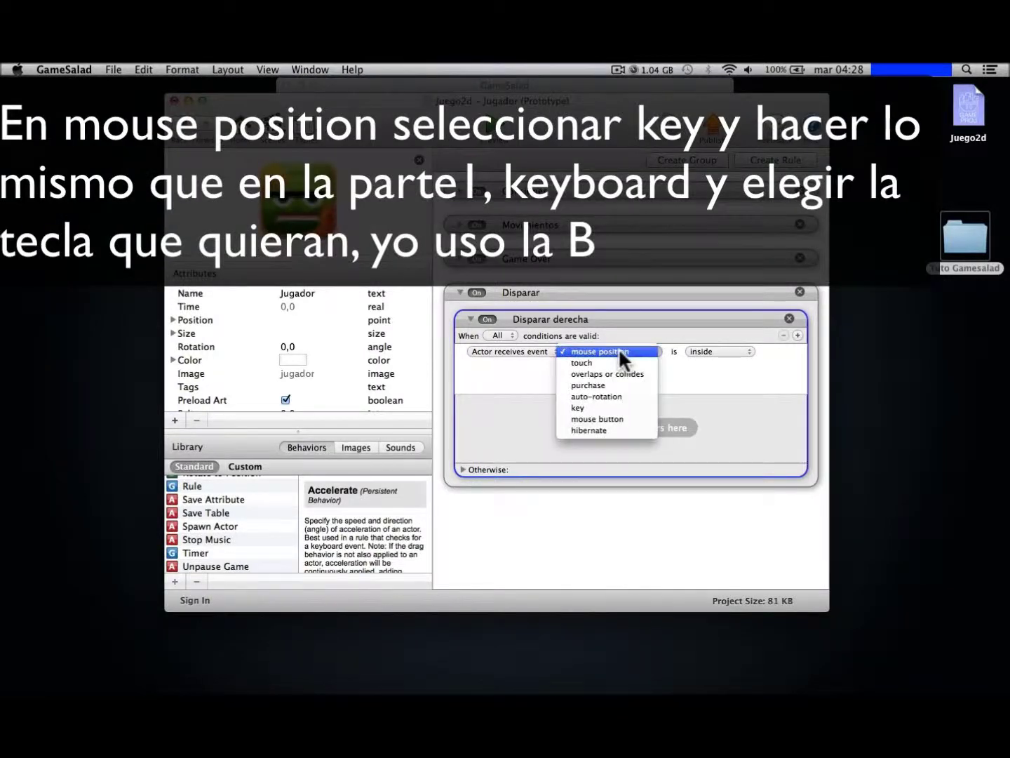
click(590, 401)
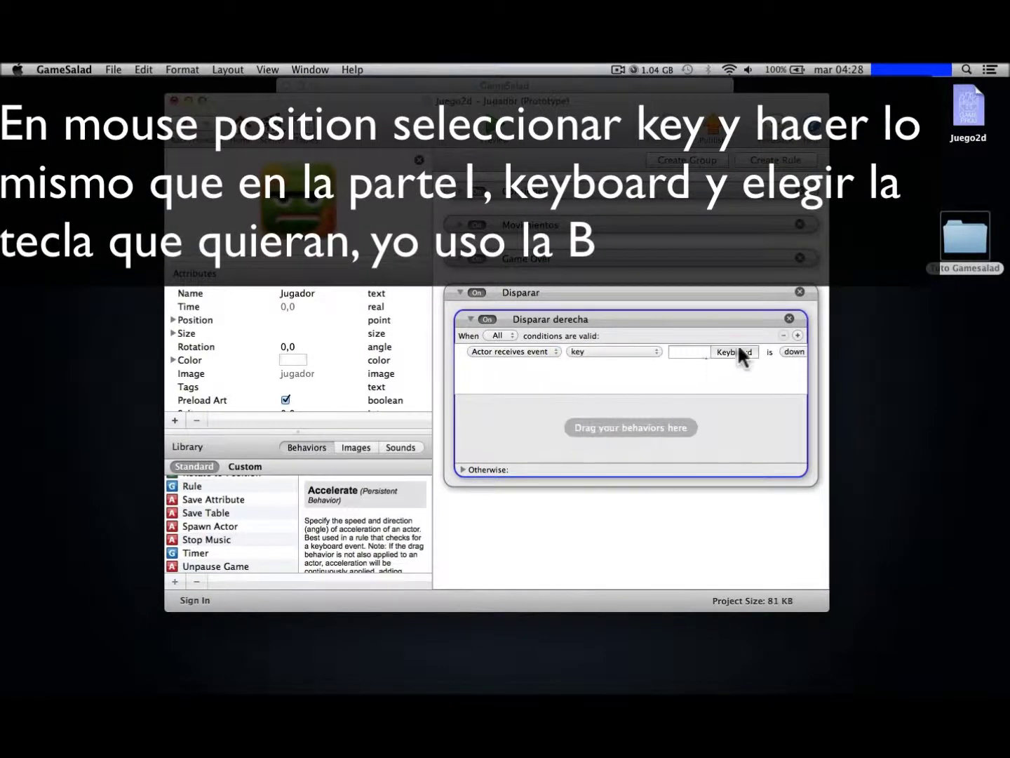
click(736, 351)
drag(850, 351, 608, 359)
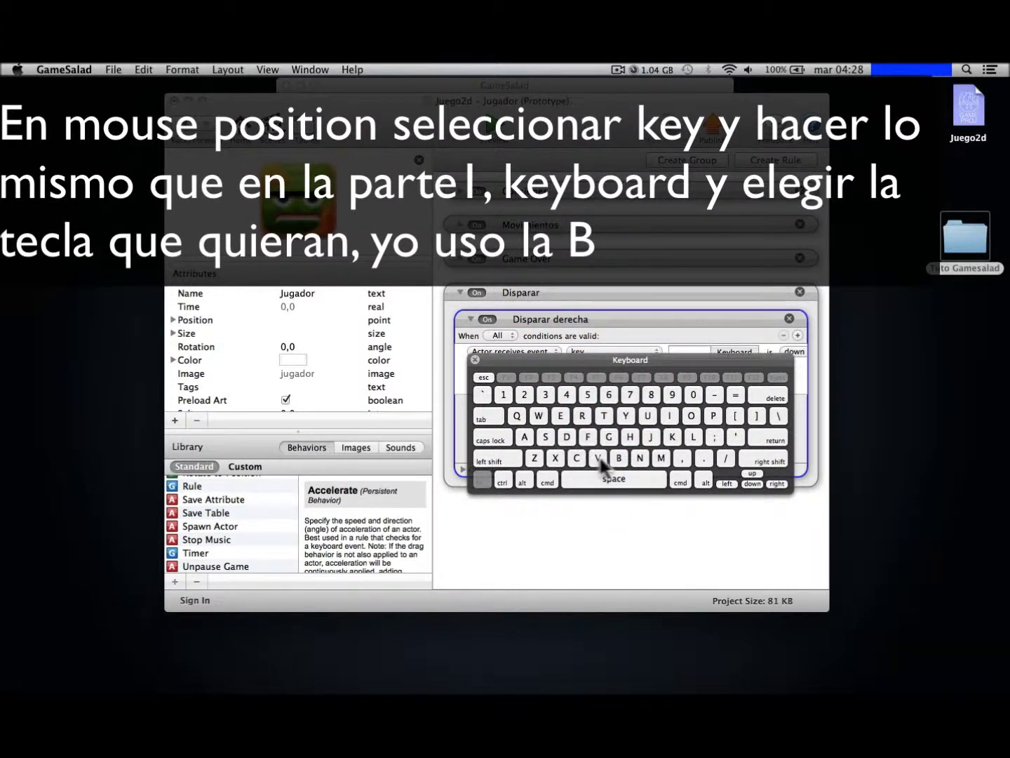
click(620, 458)
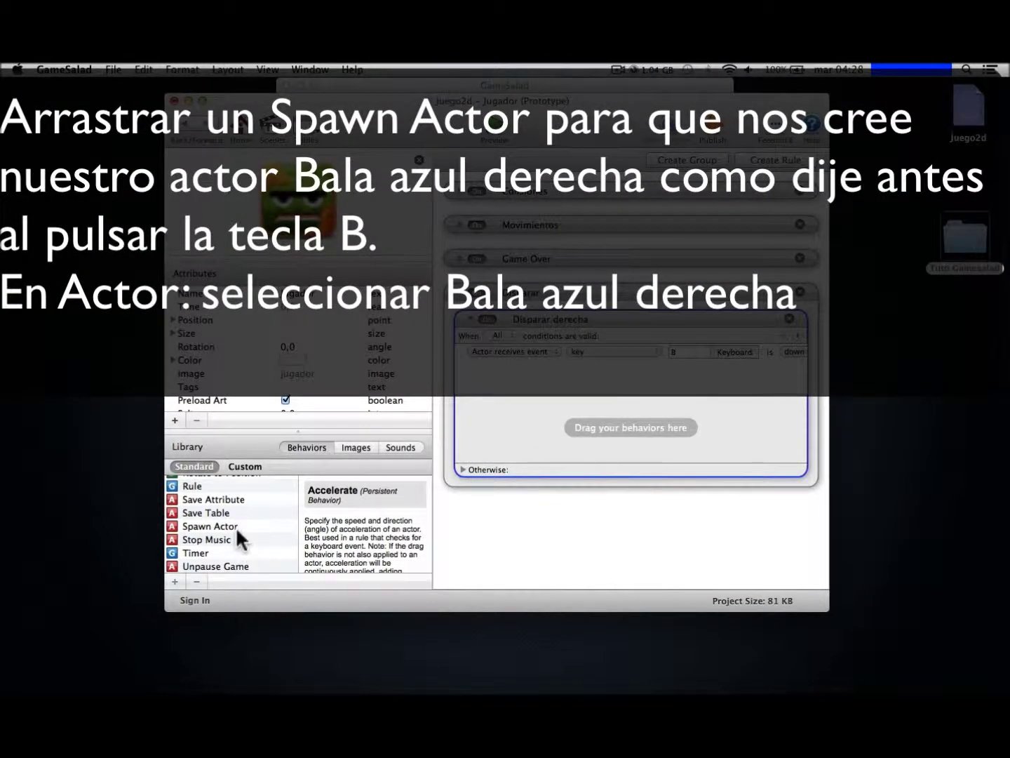
Add a Spawn Actor behavior to the Disparar derecha rule that spawns the actor Bala azul derecha.
drag(236, 524, 626, 425)
click(577, 433)
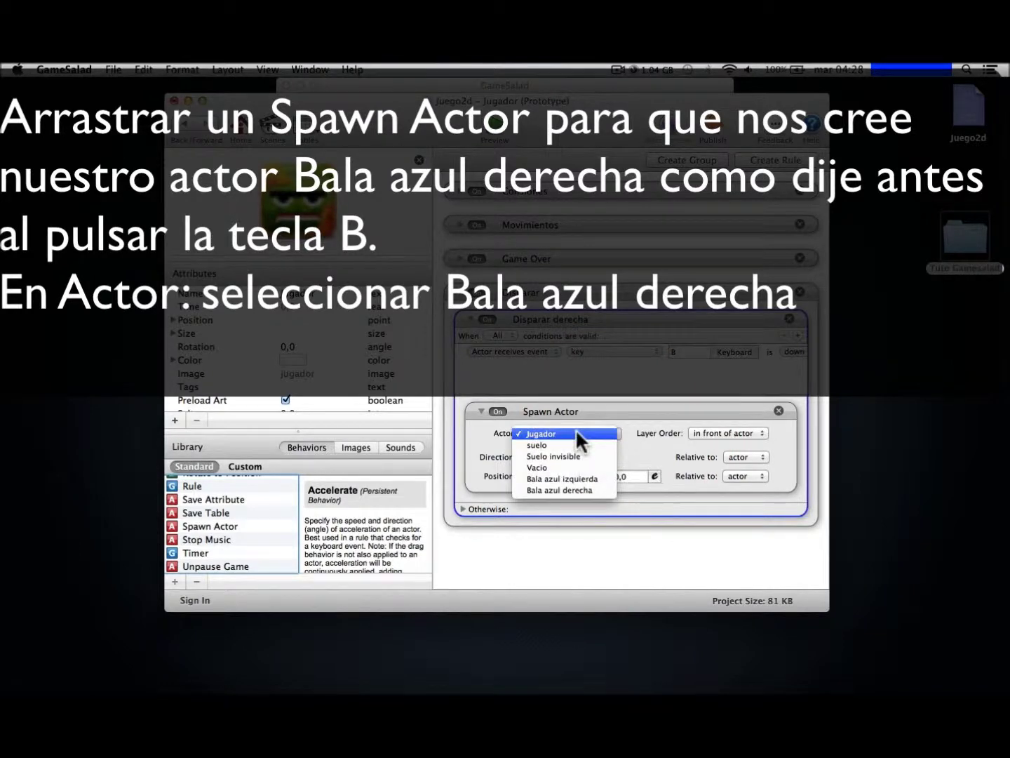
click(574, 490)
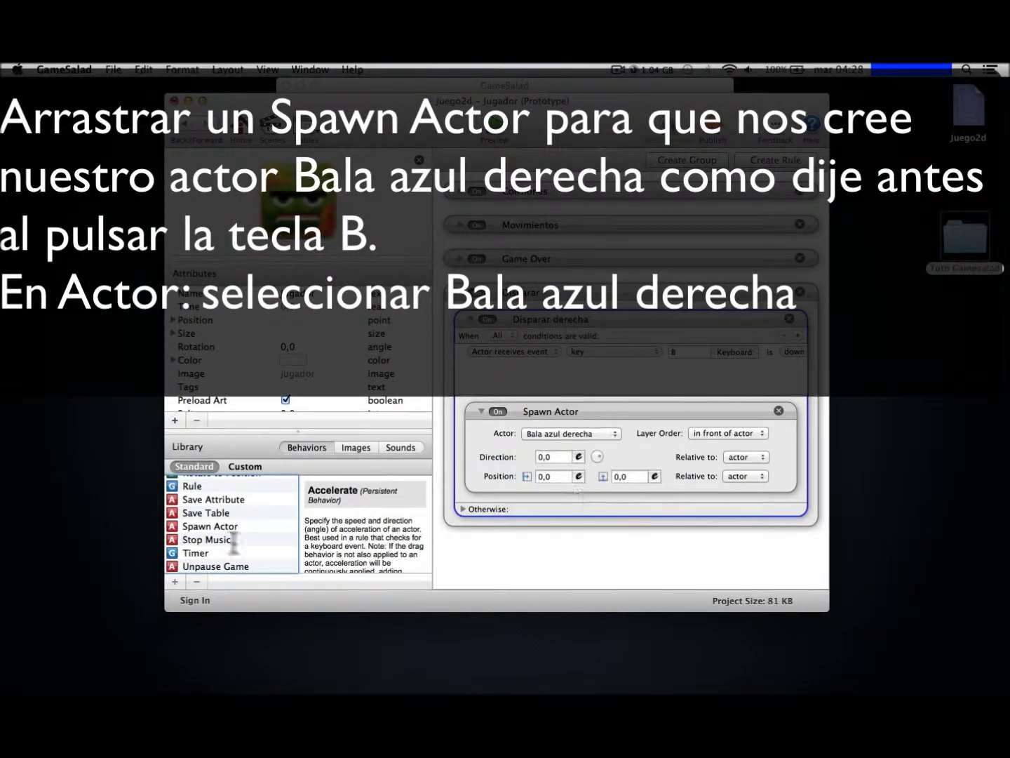
Add a Play Sound behavior below Spawn Actor in the Disparar derecha rule, using the laser sound.
scroll(229, 532, up, 3)
scroll(226, 527, up, 2)
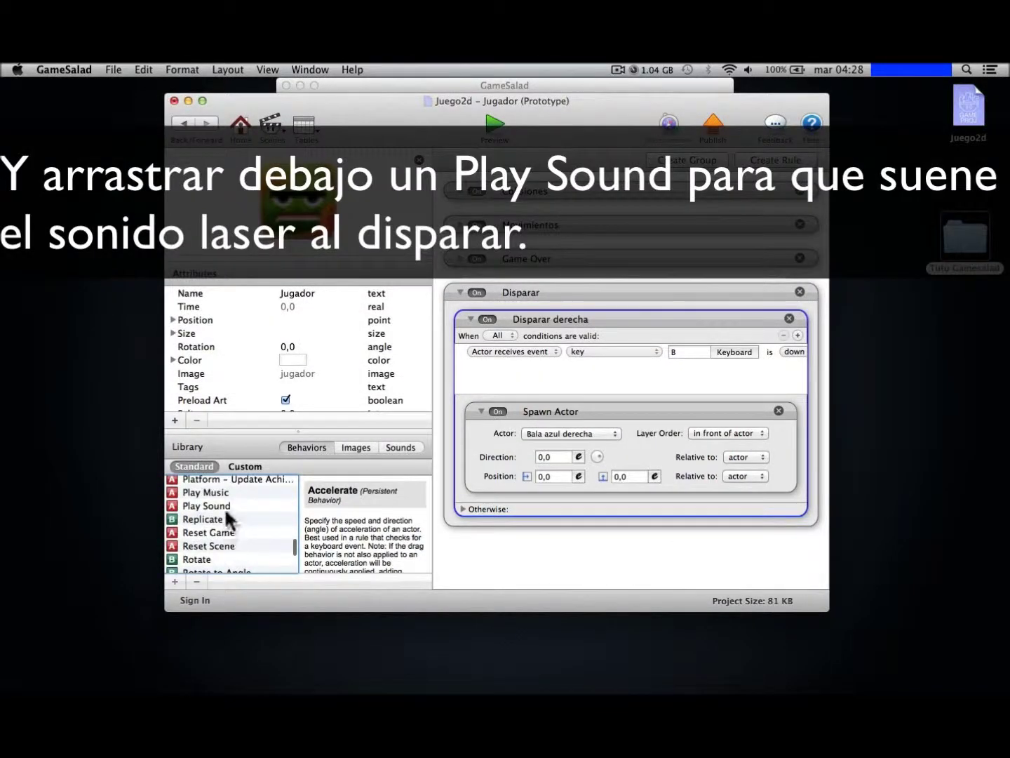
drag(222, 504, 603, 508)
click(566, 534)
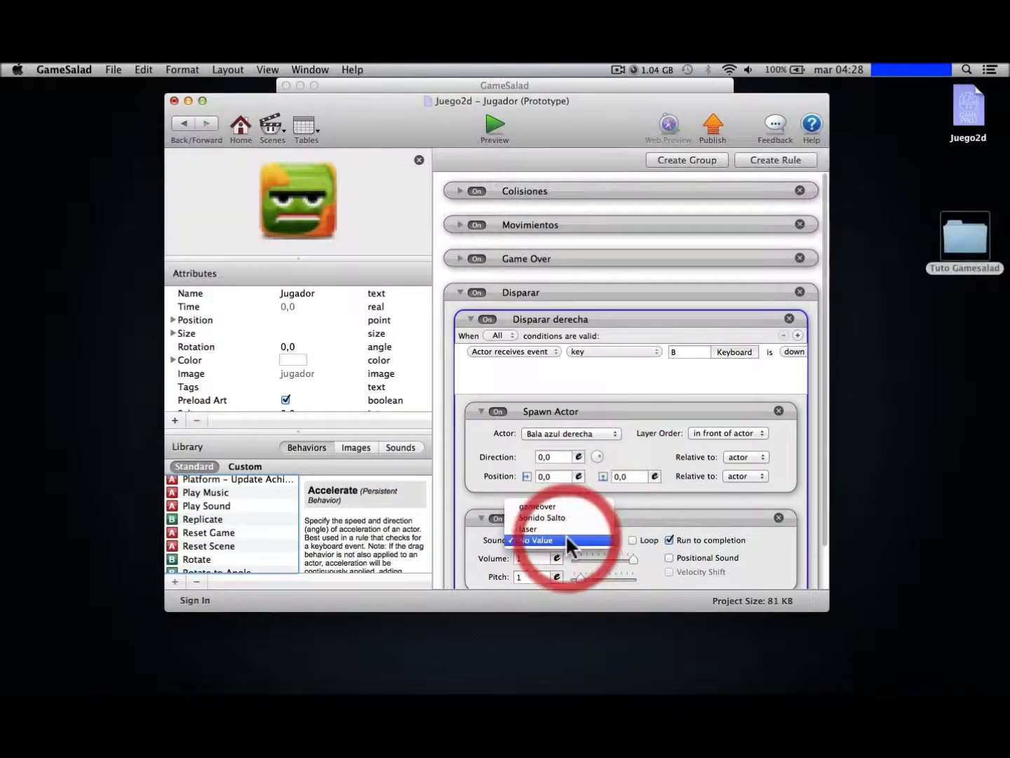
click(537, 528)
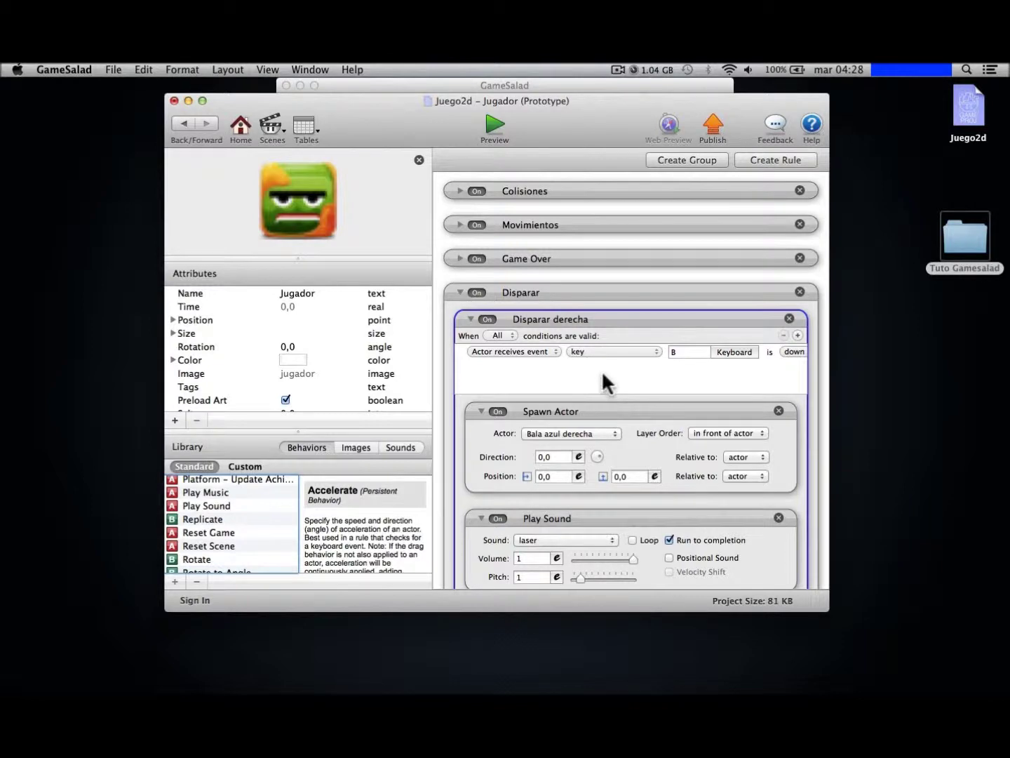
Duplicate the Disparar derecha rule within the Disparar group, collapse the original and rename the copy Disparar izquierda.
scroll(444, 436, down, 3)
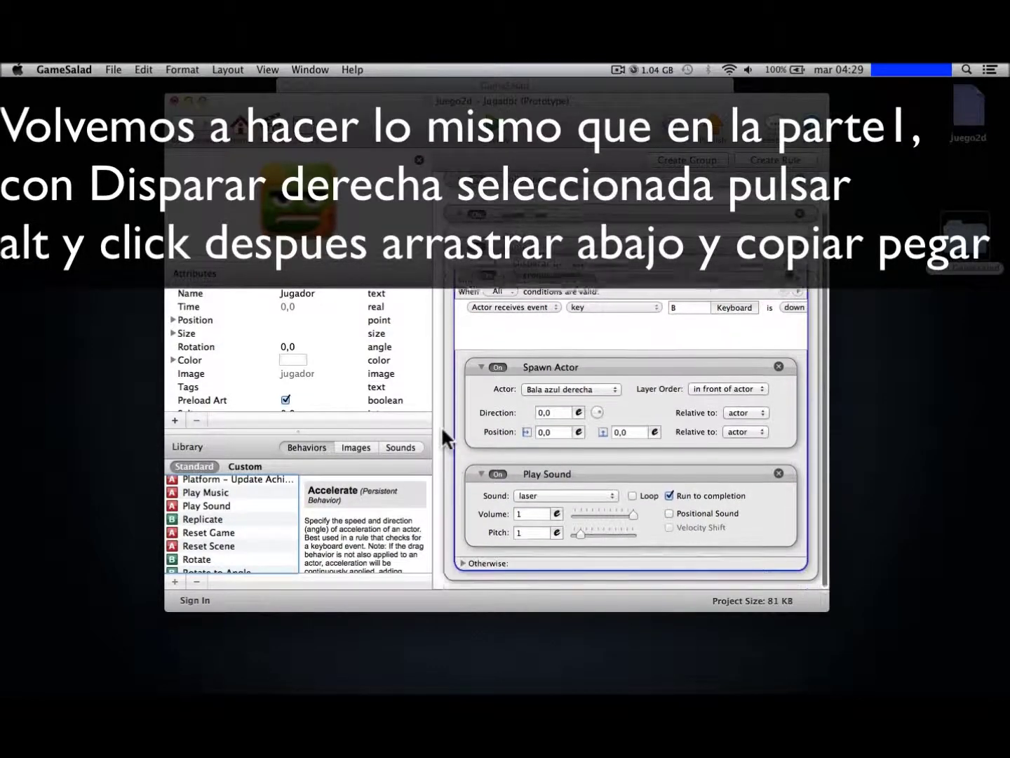
alt+drag(595, 333, 548, 573)
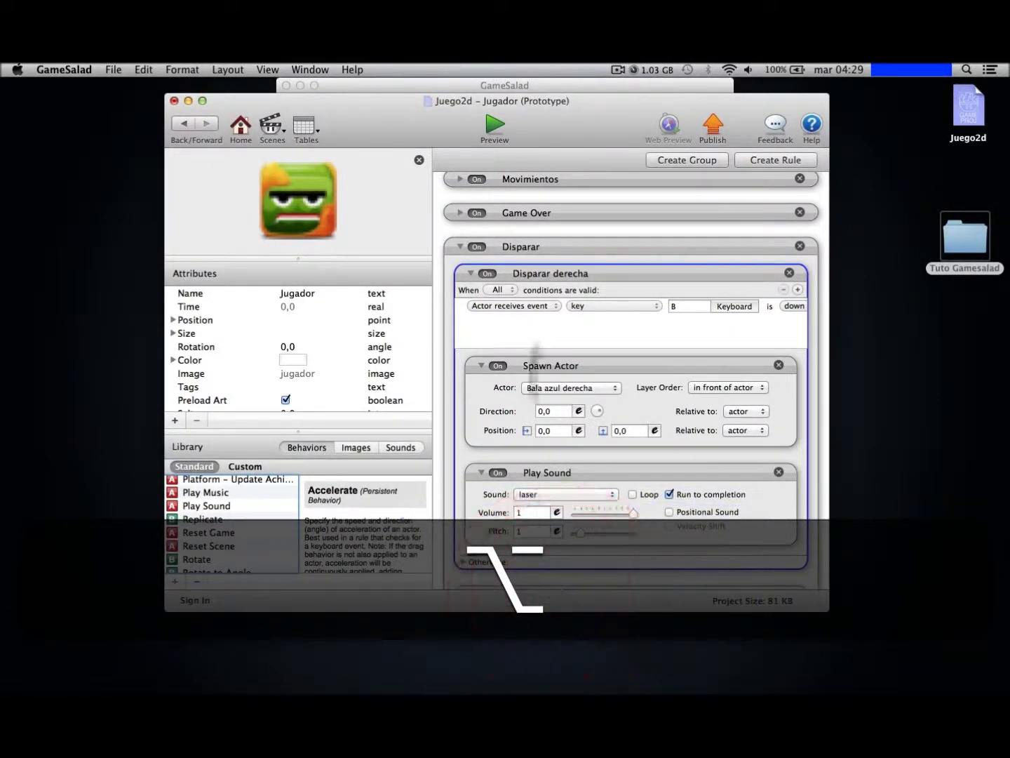
click(469, 270)
click(574, 304)
double_click(574, 304)
key(BackSpace)
text(izquierda)
key(Return)
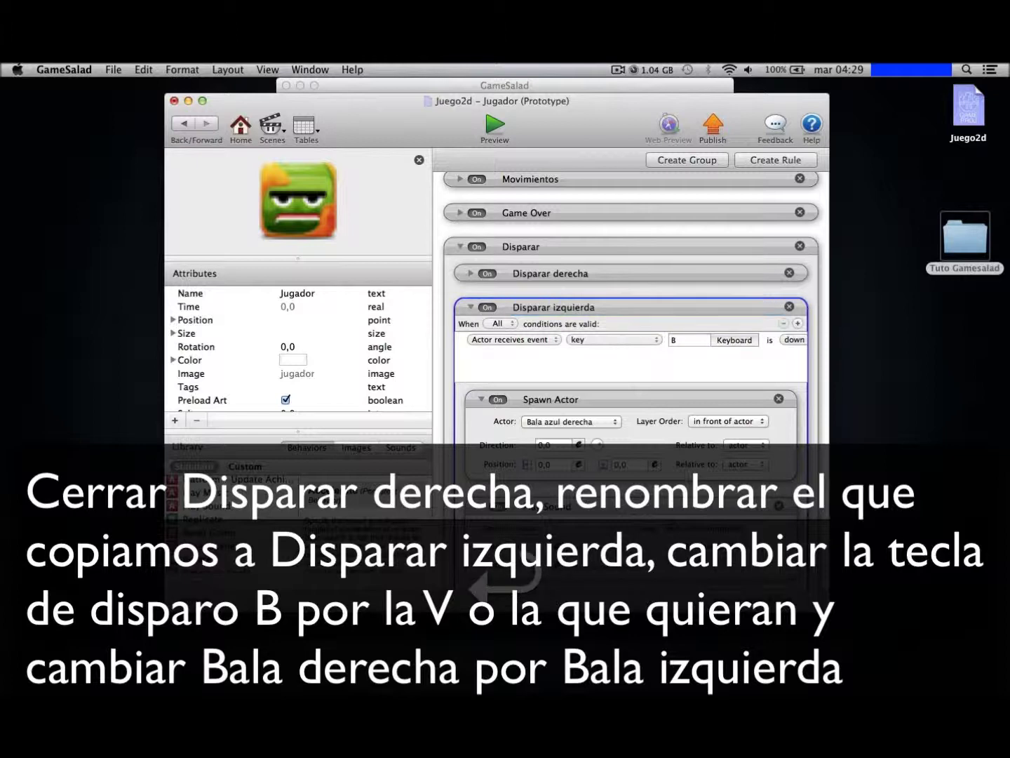
Set the Disparar izquierda rule's trigger key to V and its spawned actor to Bala azul izquierda.
click(730, 339)
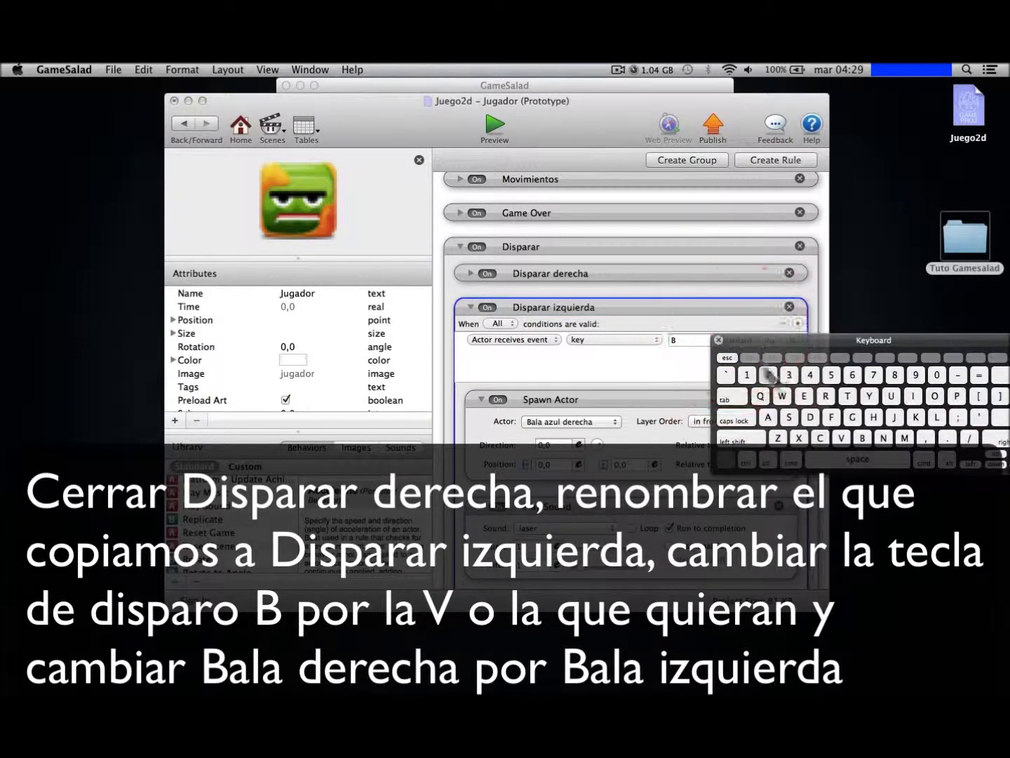
click(842, 439)
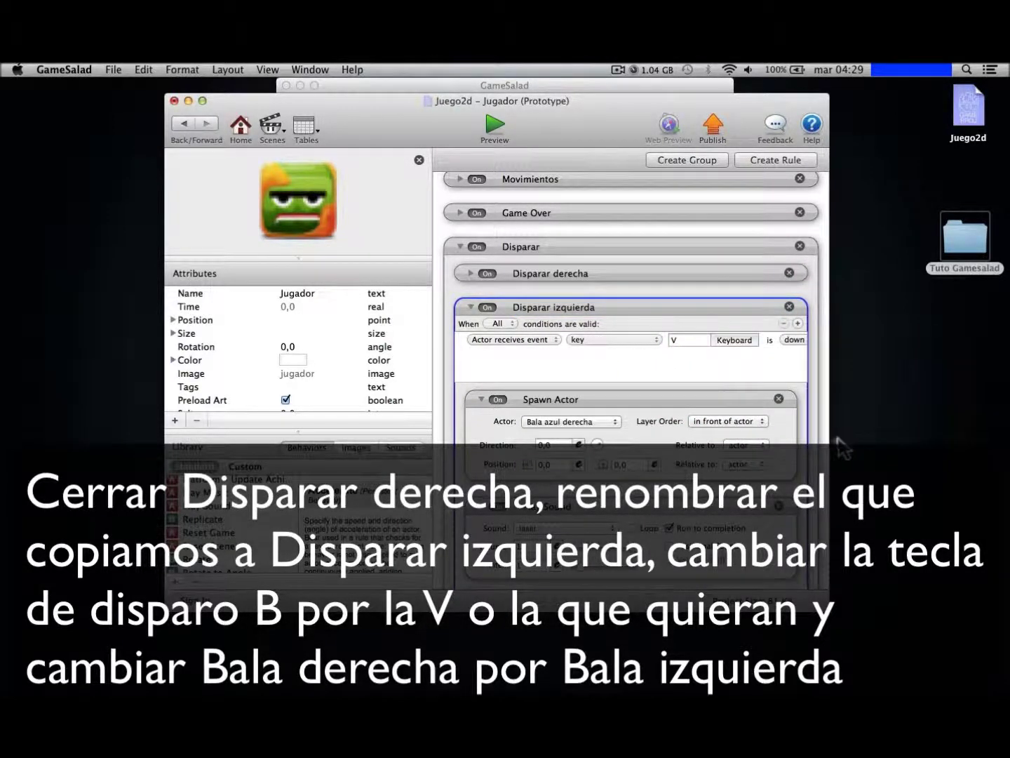
click(574, 419)
click(571, 410)
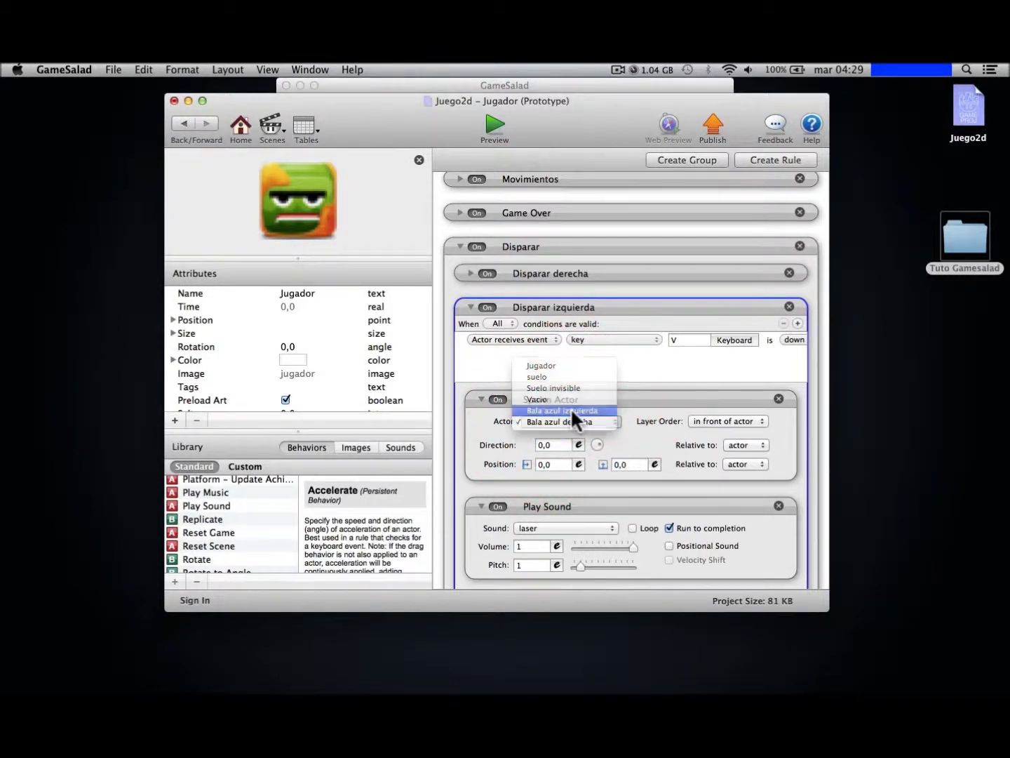
Collapse the Disparar izquierda rule and the Disparar group, and return to the Initial Scene.
click(470, 307)
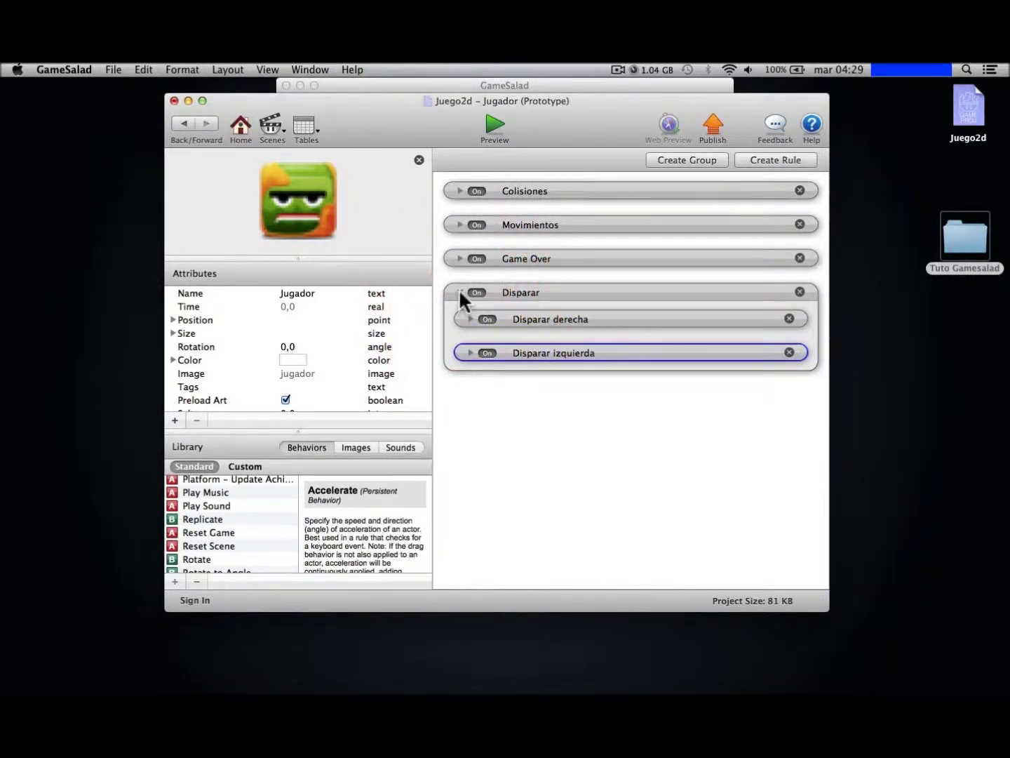
click(460, 293)
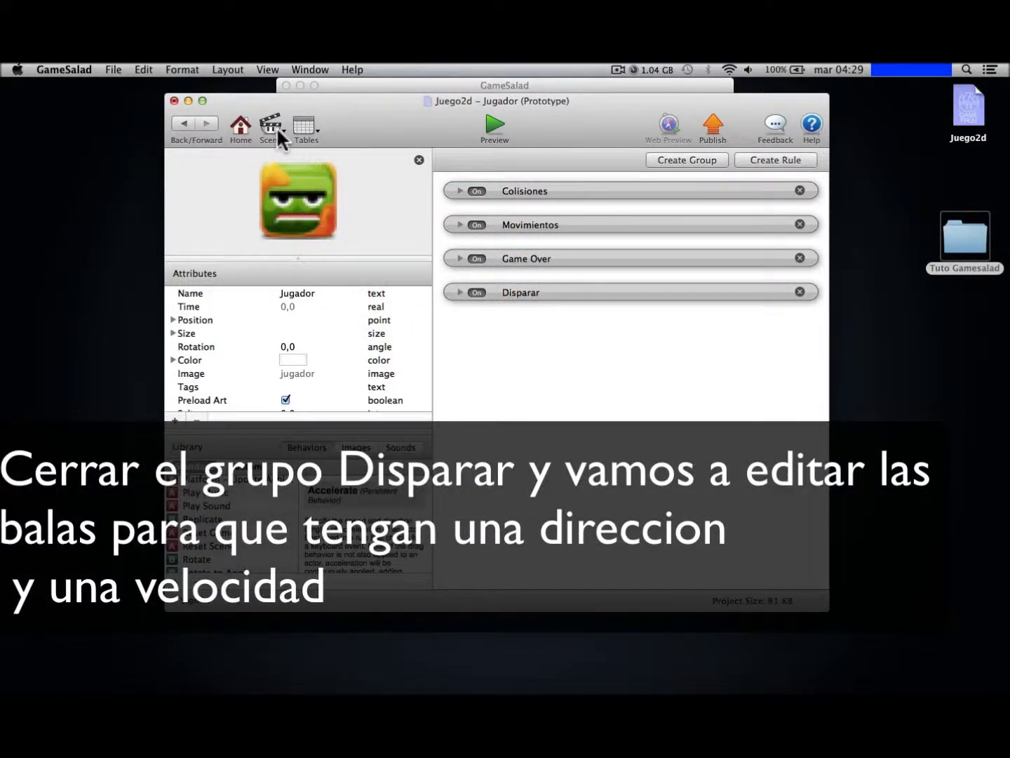
click(185, 122)
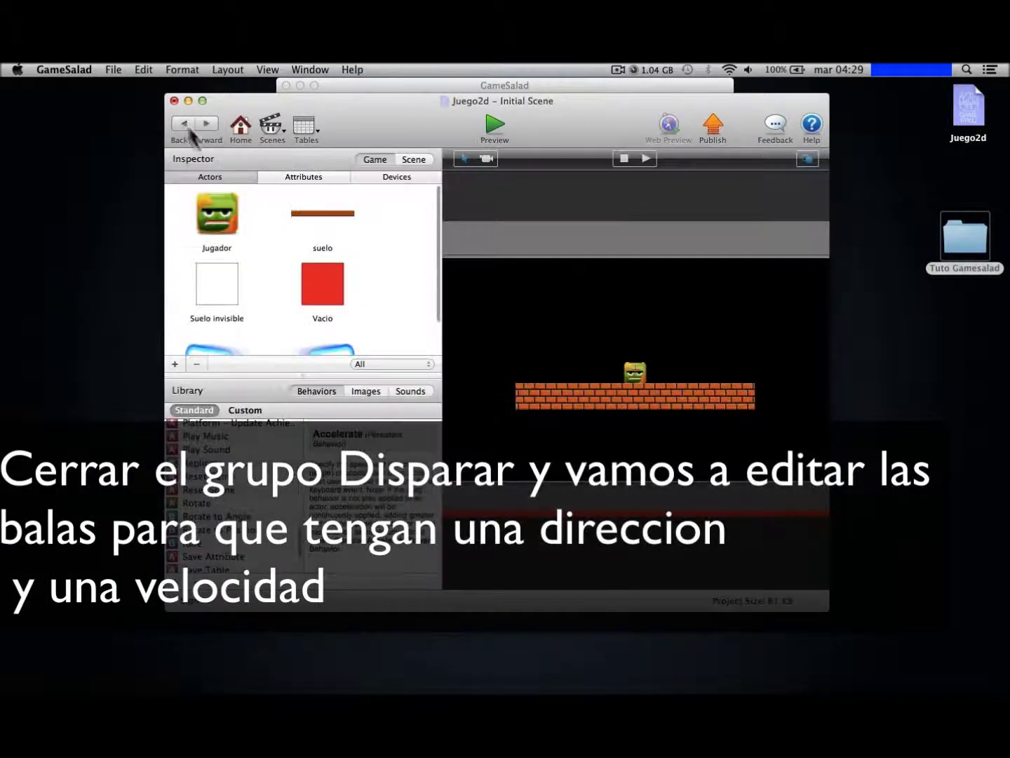
Open the Bala azul derecha actor and add an Accelerate behavior to it.
scroll(327, 333, down, 1)
double_click(327, 338)
scroll(225, 514, up, 10)
click(218, 484)
drag(218, 484, 581, 225)
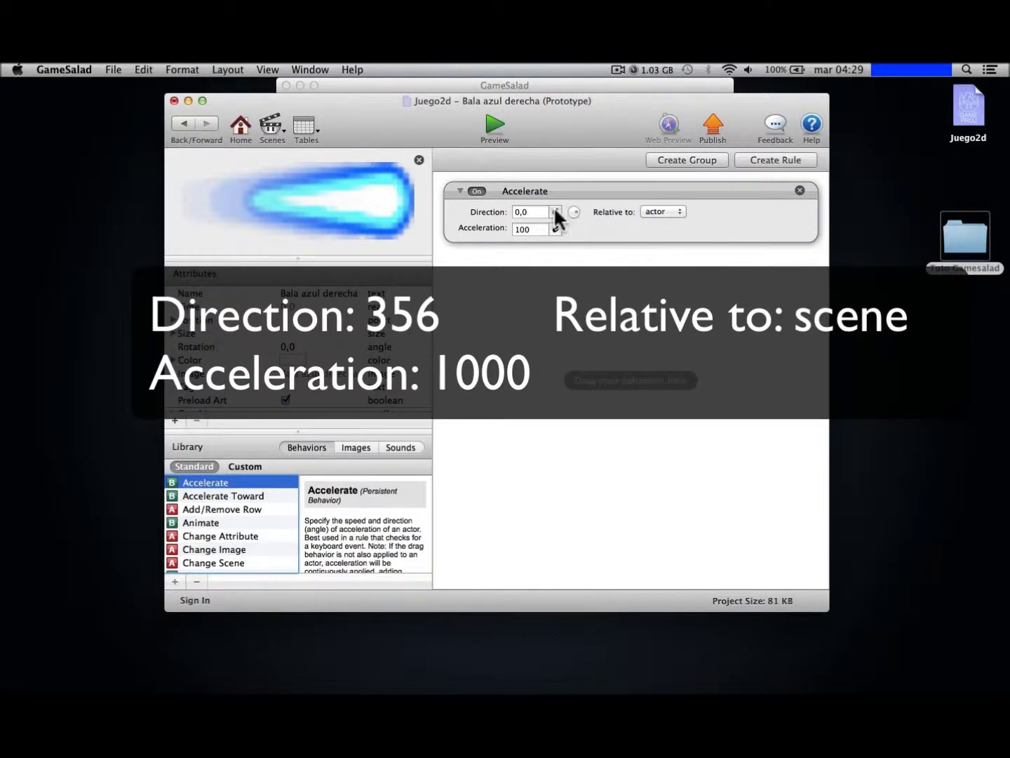
Set Bala azul derecha's Accelerate behavior to direction 356 and acceleration 1000, relative to the scene.
click(555, 211)
text(356)
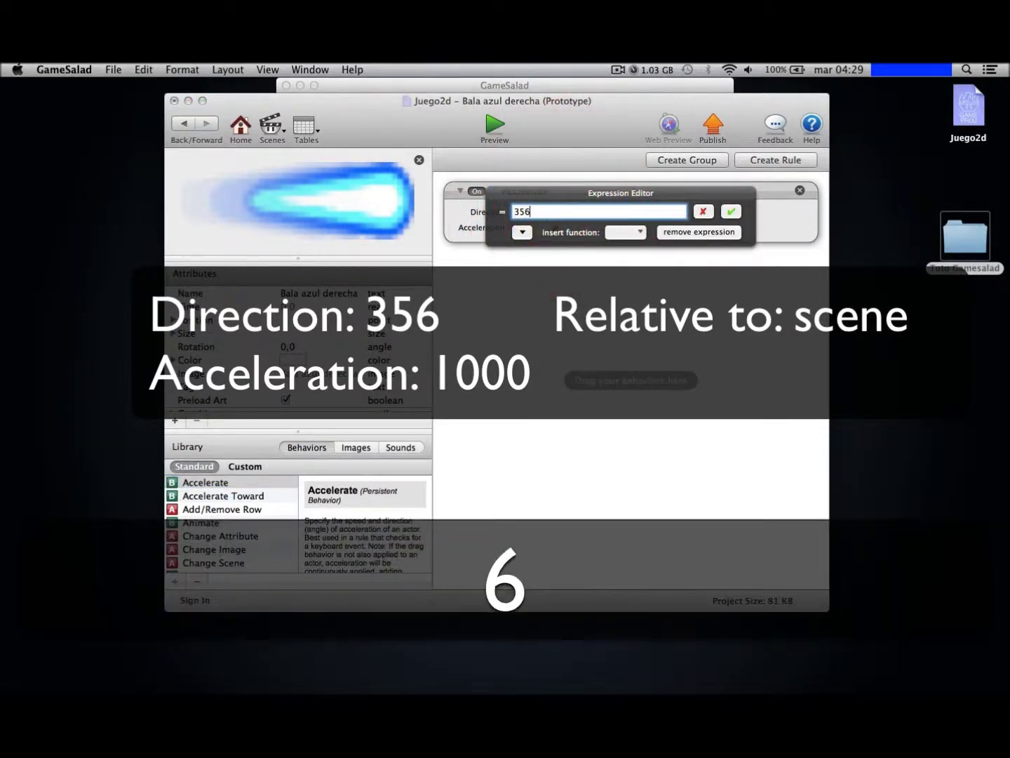
click(730, 209)
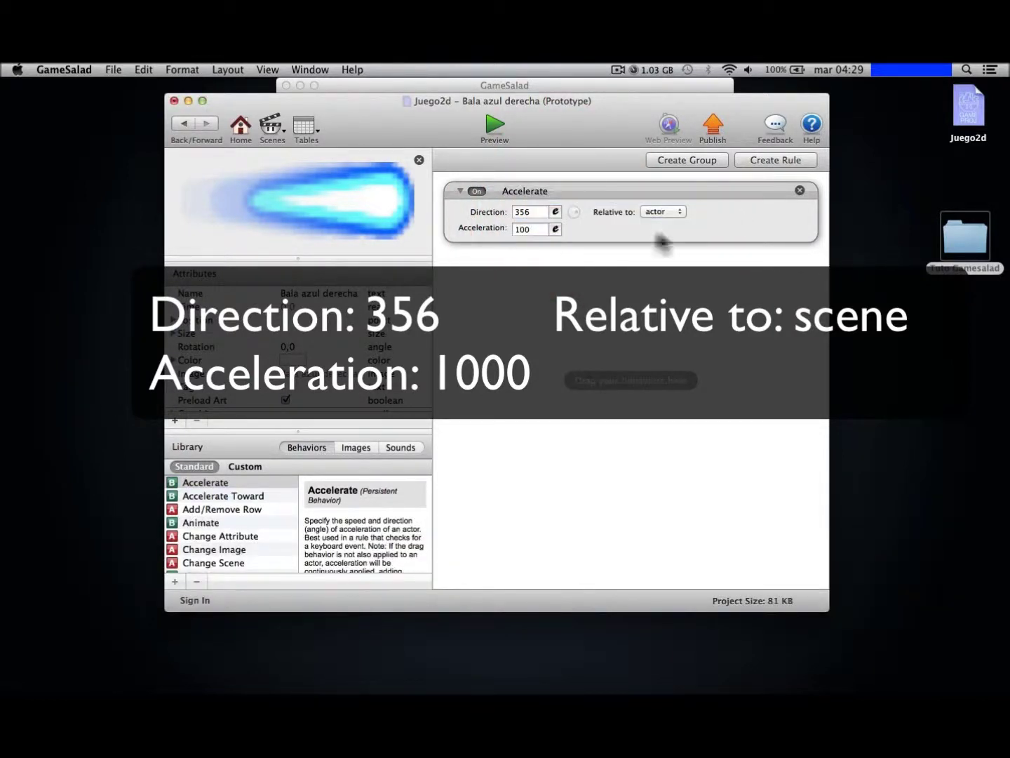
click(554, 228)
text(1000)
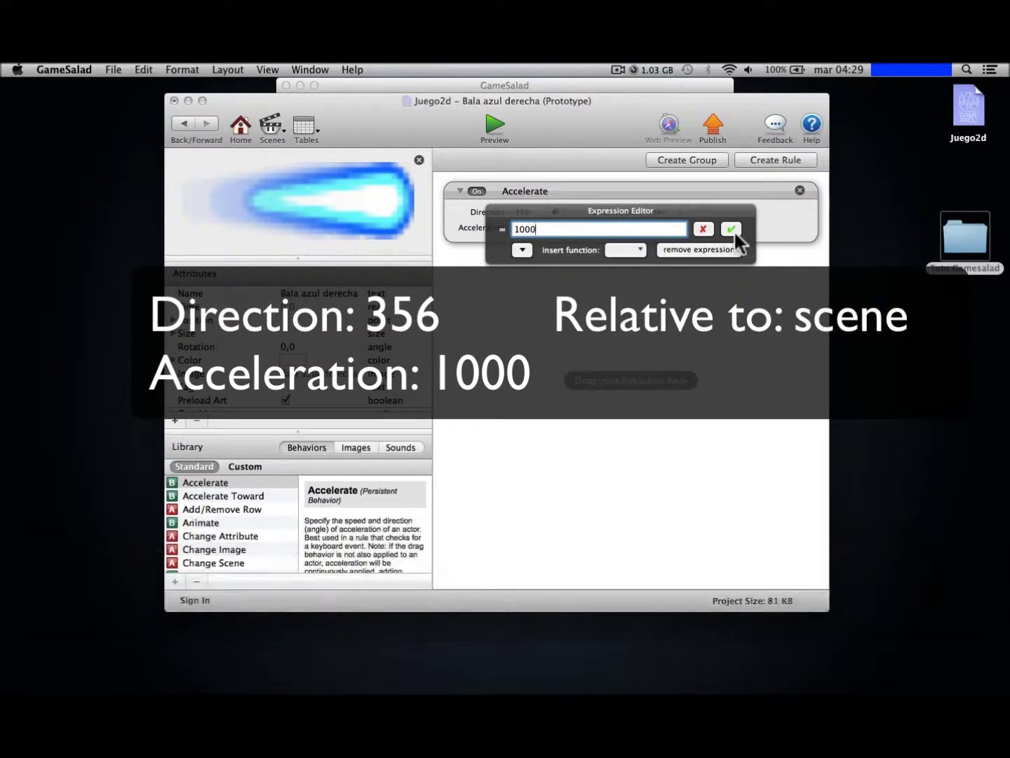
click(731, 230)
click(663, 207)
click(667, 226)
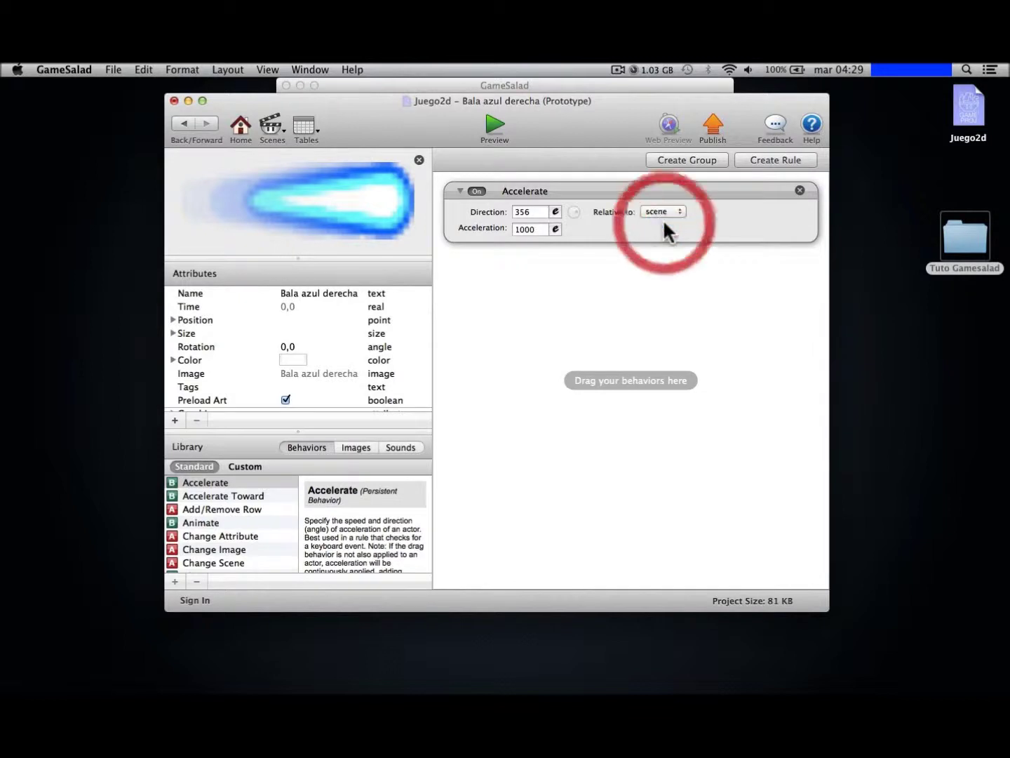
Add a Change Velocity behavior to Bala azul derecha with direction 7,2 relative to the scene.
scroll(226, 512, down, 3)
drag(239, 545, 584, 300)
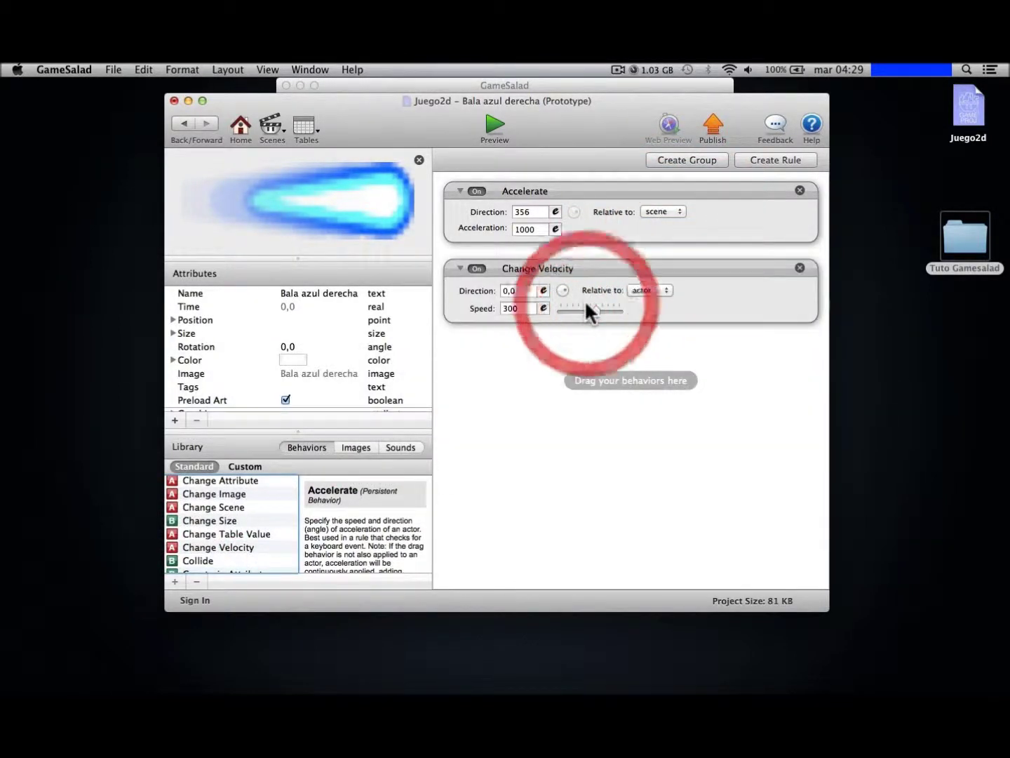
click(542, 290)
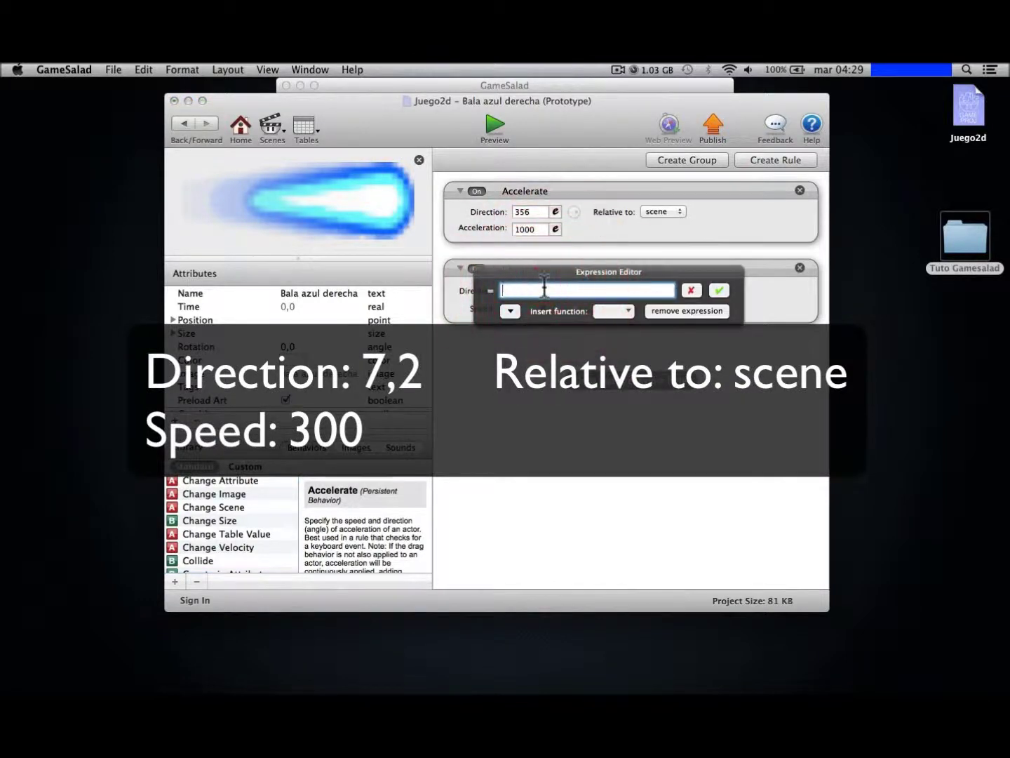
text(7,2)
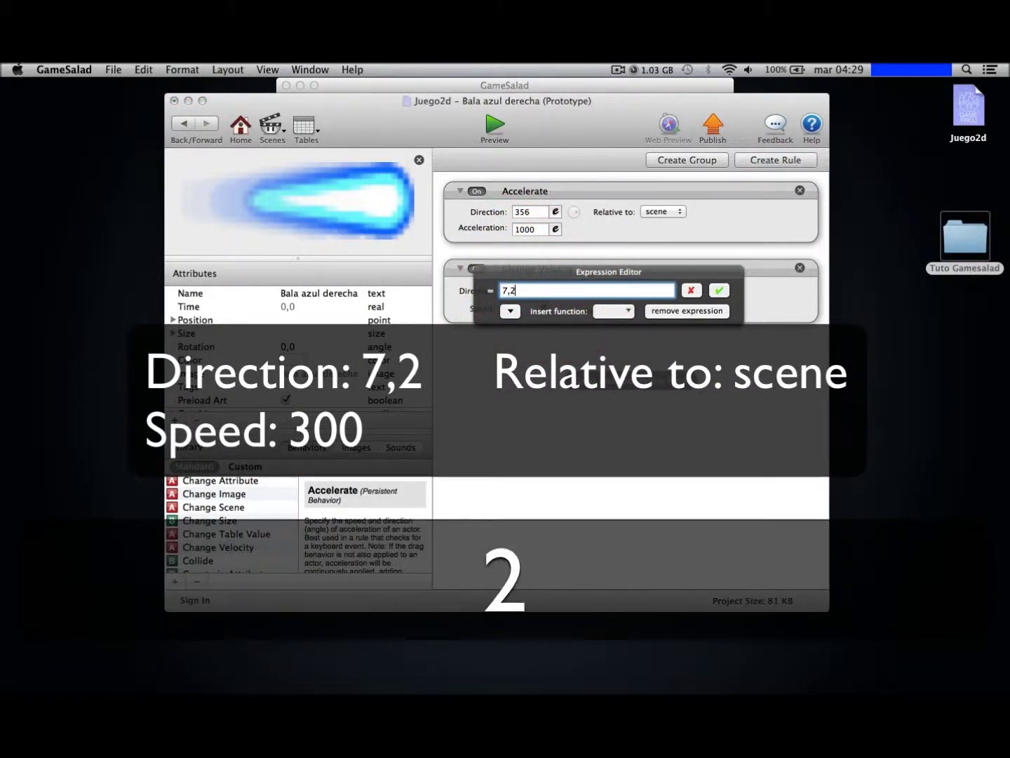
click(717, 287)
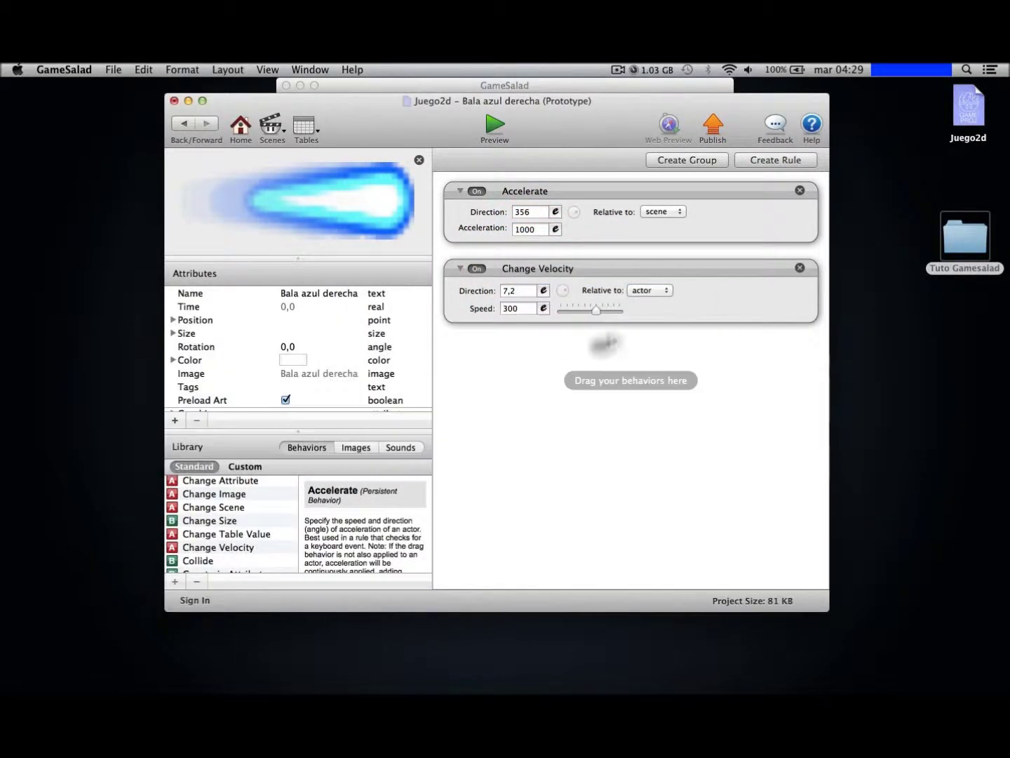
click(641, 288)
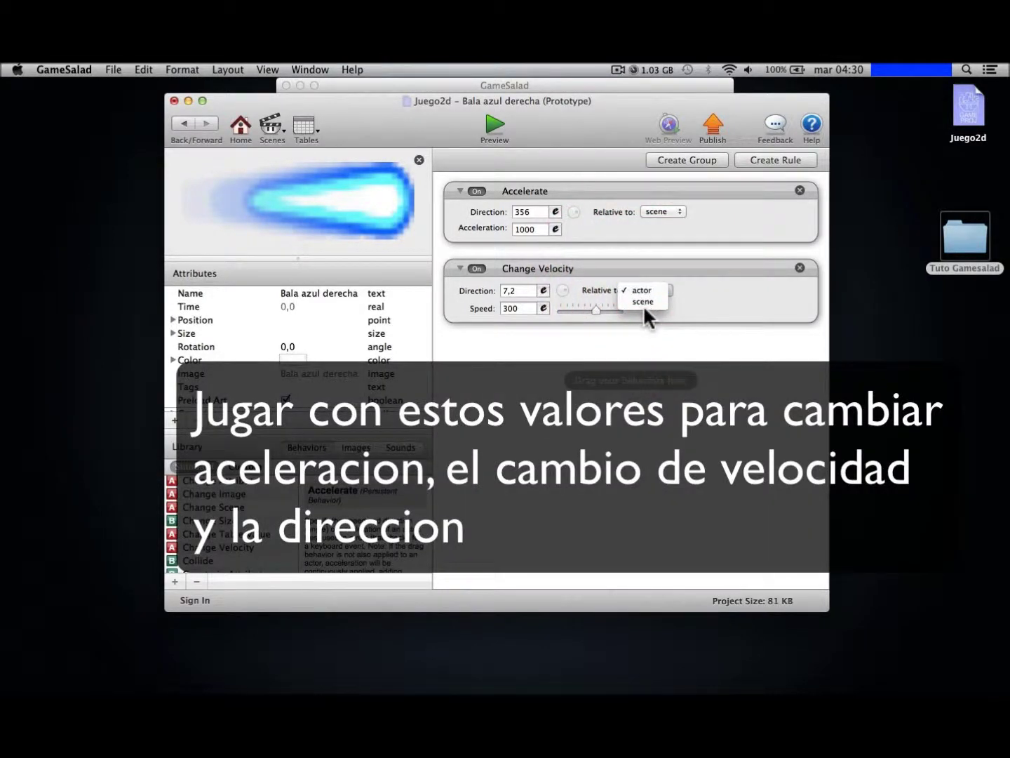
click(642, 300)
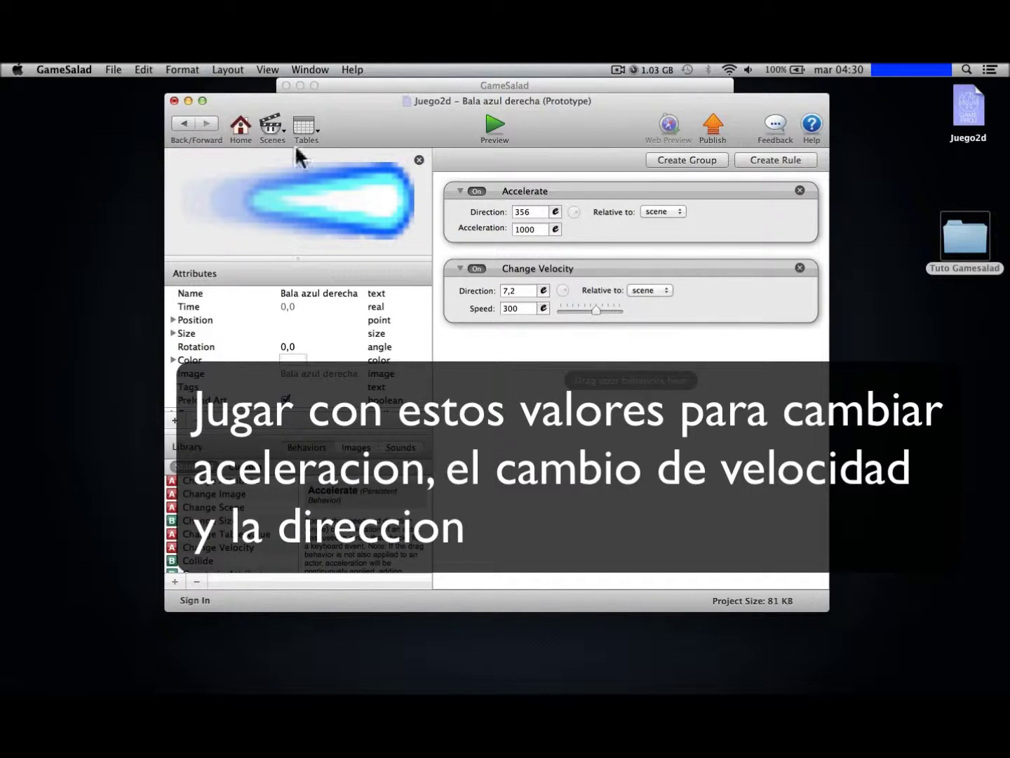
Open the Bala azul izquierda actor from the scene's actors and add an Accelerate behavior to it.
click(182, 124)
scroll(240, 309, down, 2)
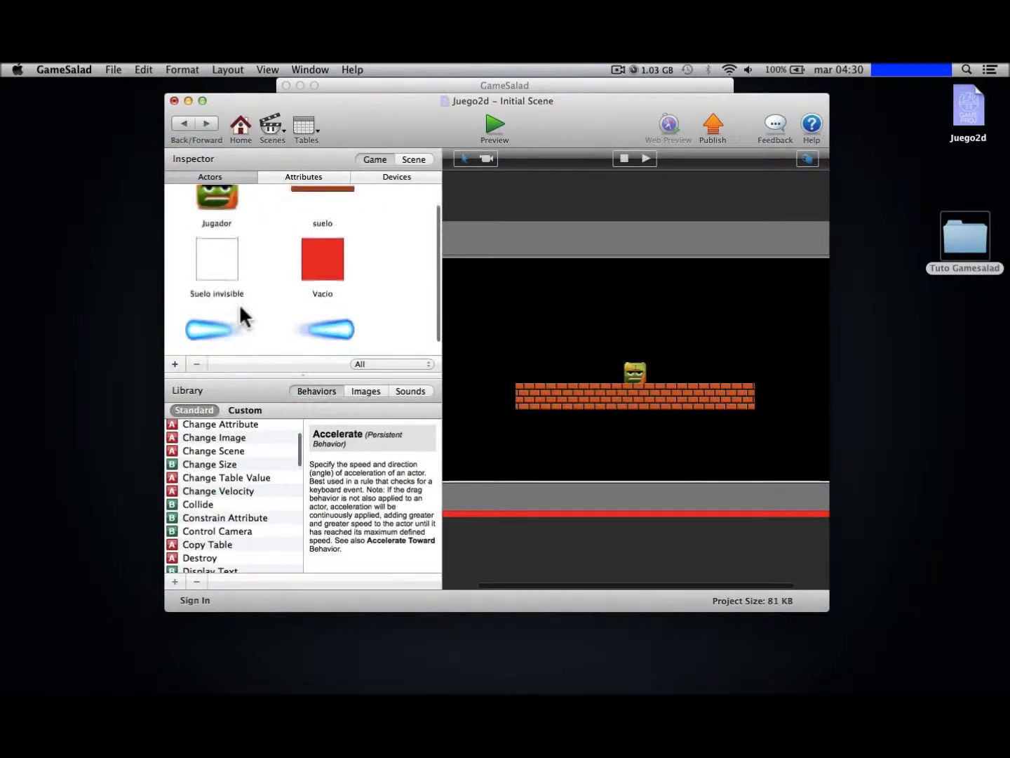
double_click(217, 331)
scroll(241, 507, up, 2)
scroll(239, 500, up, 1)
drag(214, 482, 586, 236)
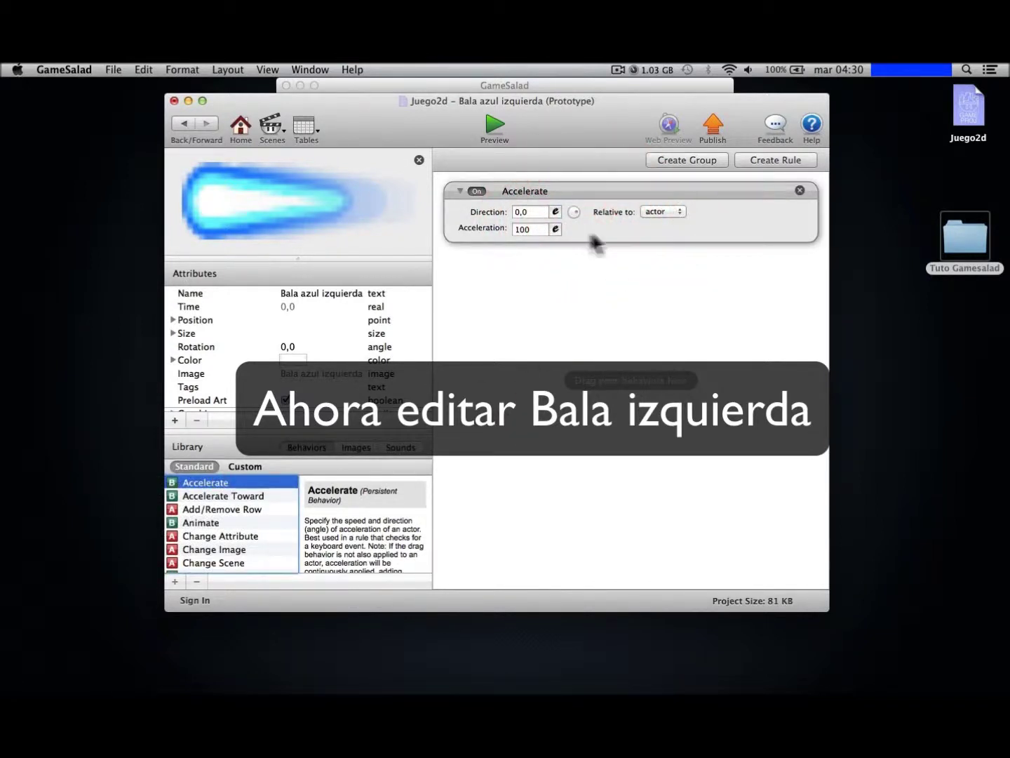
Set Bala azul izquierda's Accelerate behavior to direction 177,855 and acceleration 1000, relative to the scene.
click(555, 211)
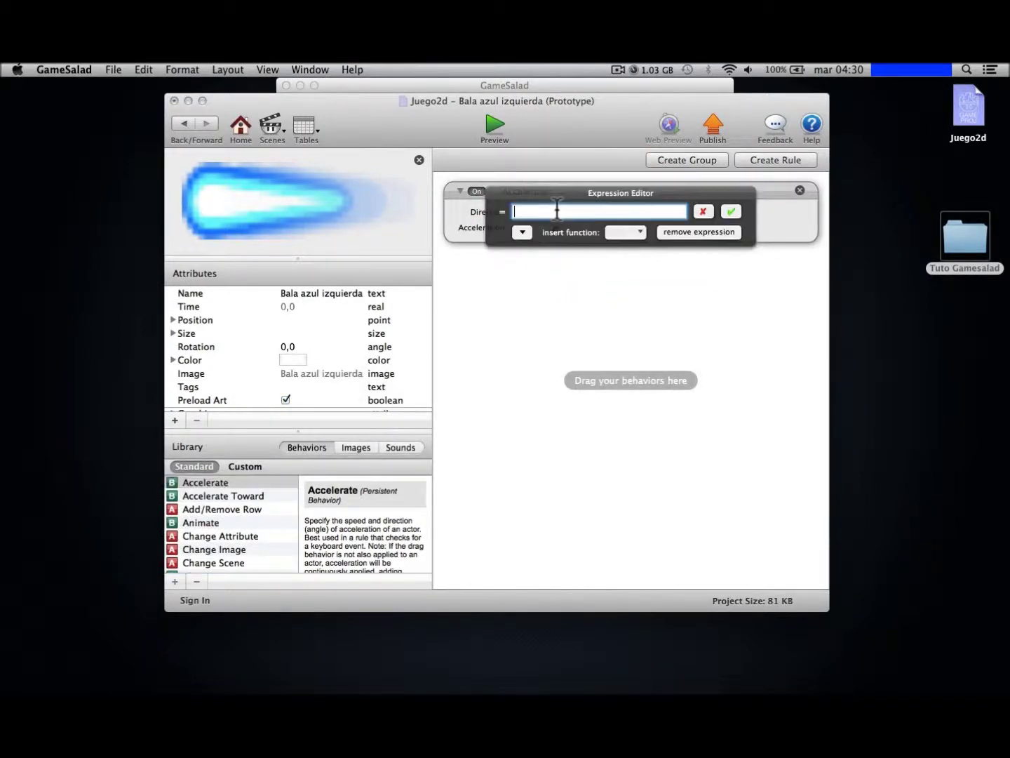
text(177)
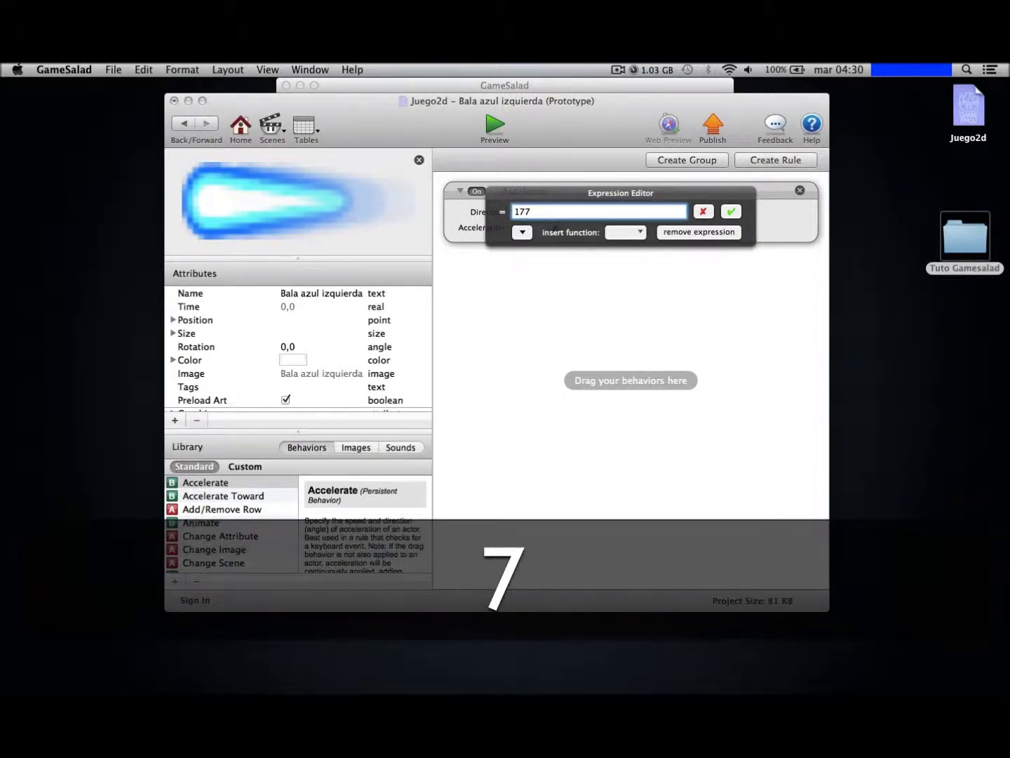
text(,855)
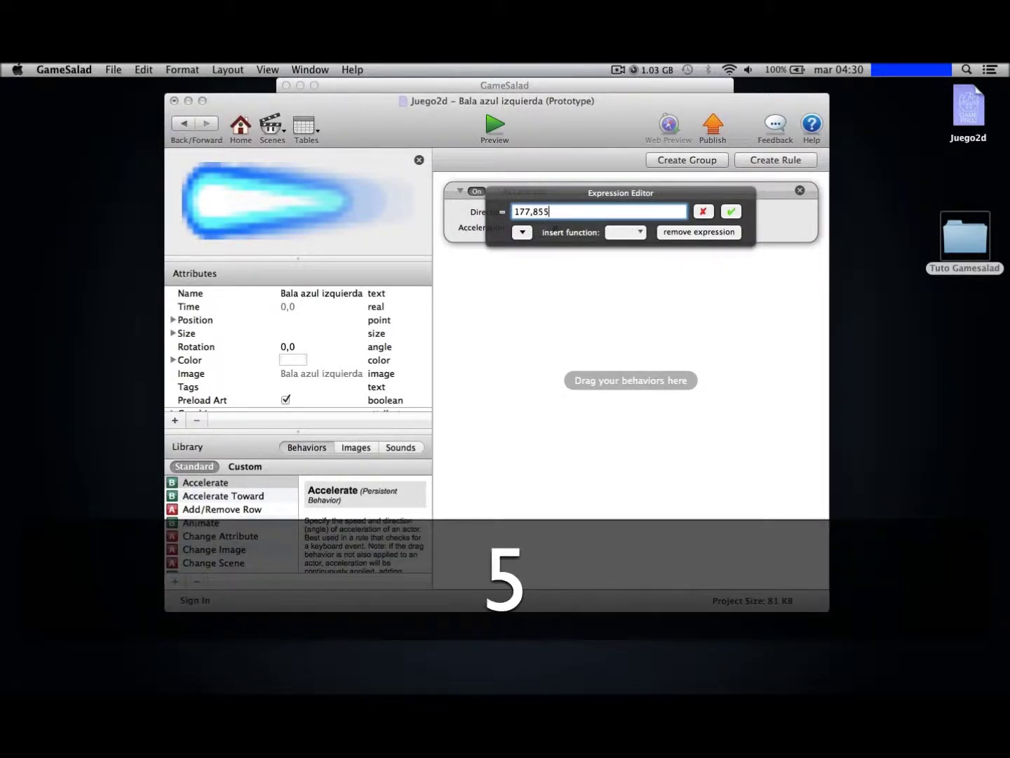
click(732, 211)
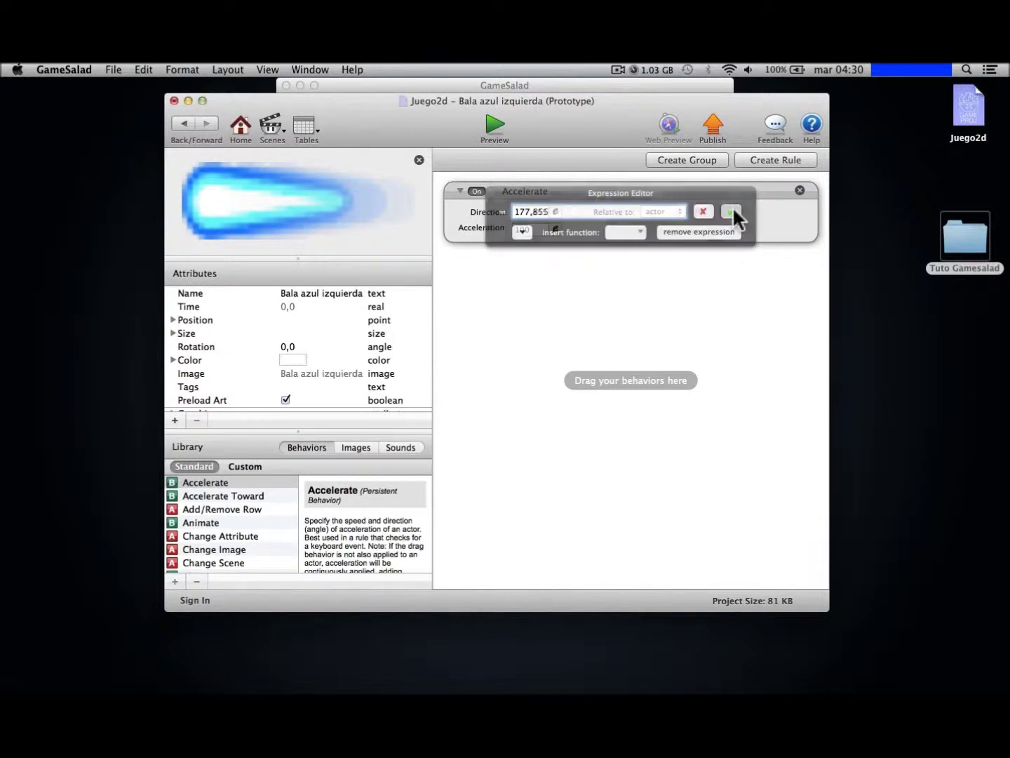
click(555, 228)
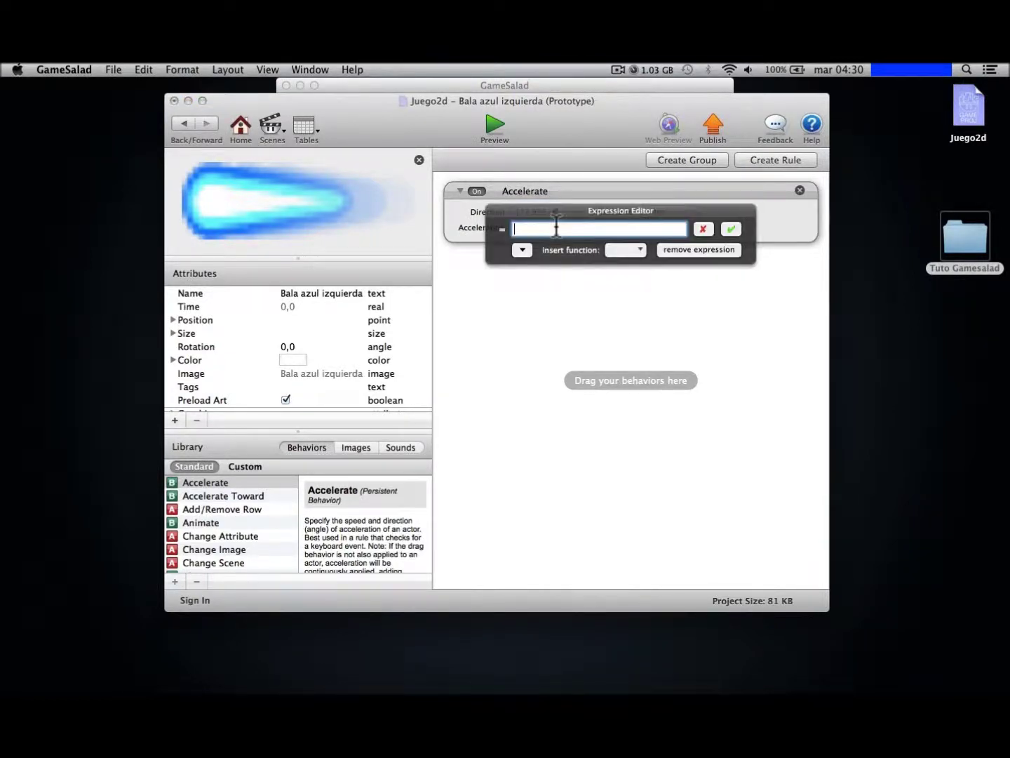
text(1000)
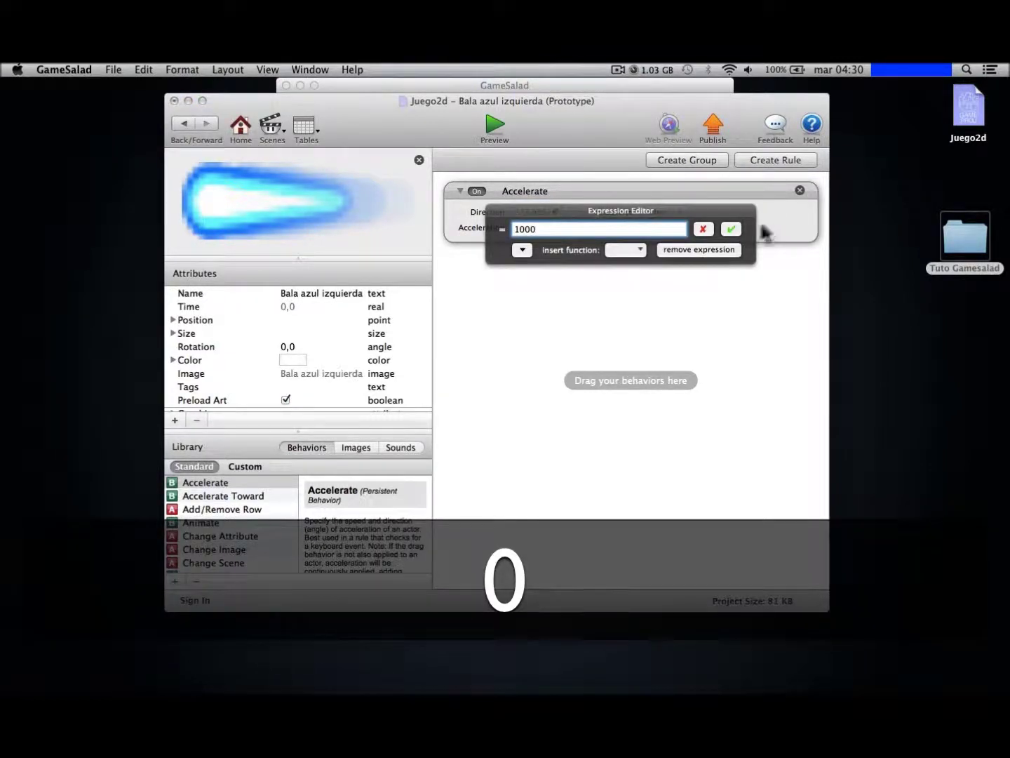
click(730, 226)
click(660, 212)
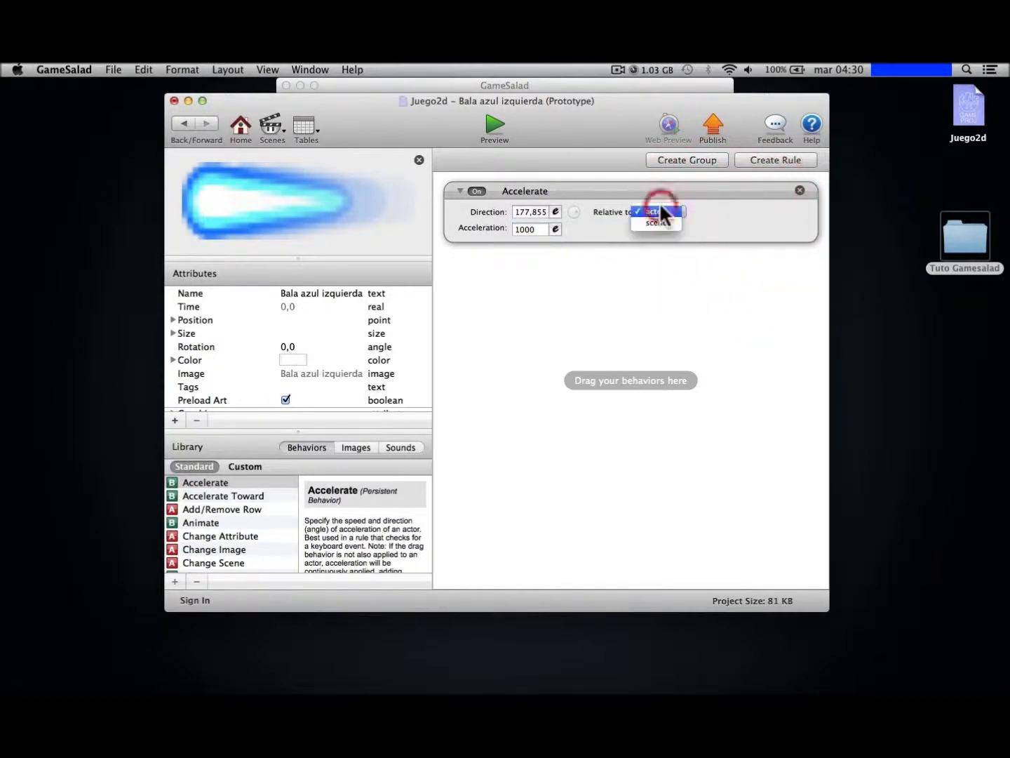
click(659, 223)
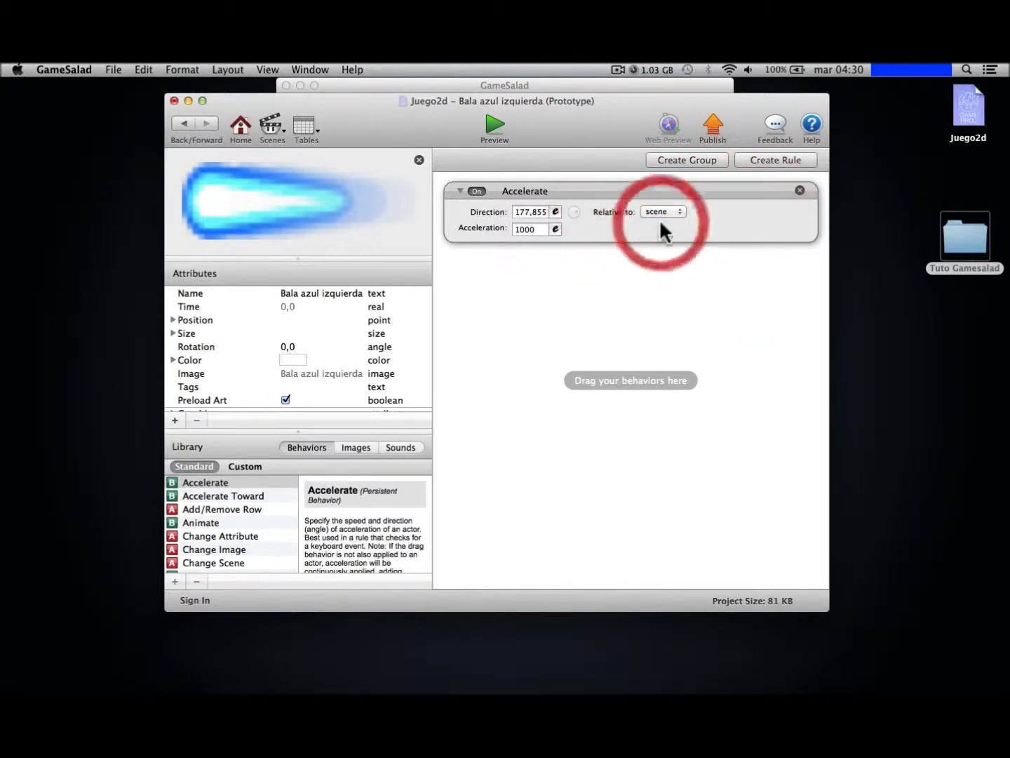
Add a Change Velocity behavior to Bala azul izquierda with direction 178,435 relative to the scene.
scroll(221, 551, down, 5)
click(232, 538)
drag(231, 539, 617, 331)
click(544, 289)
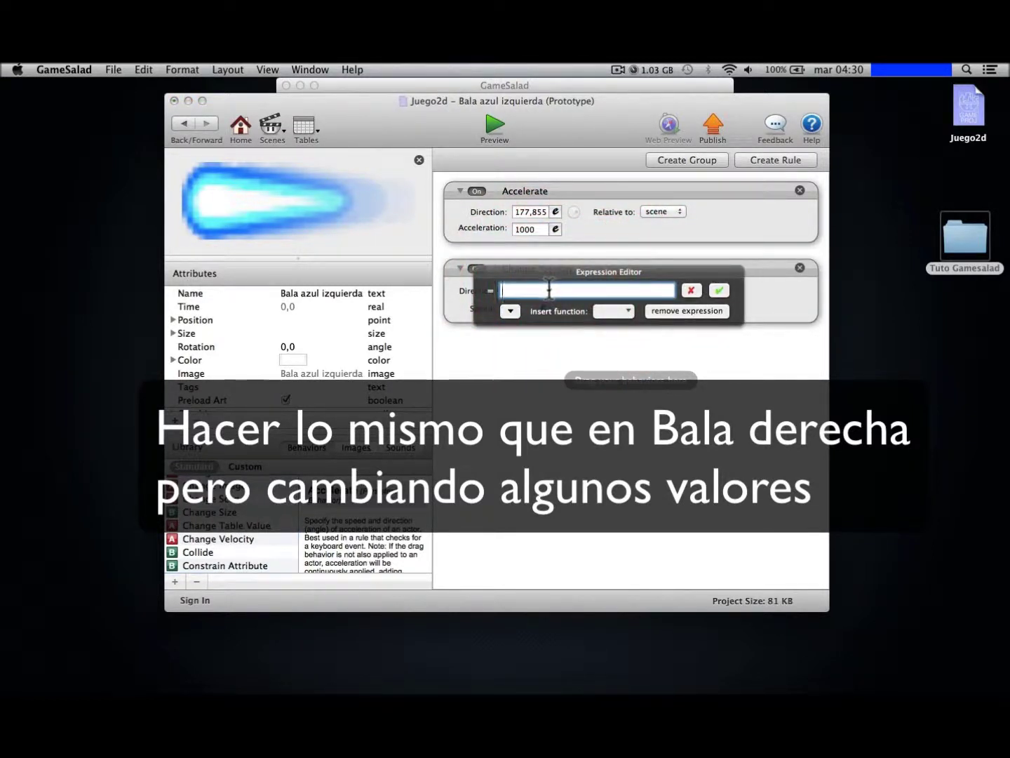
text(178,435)
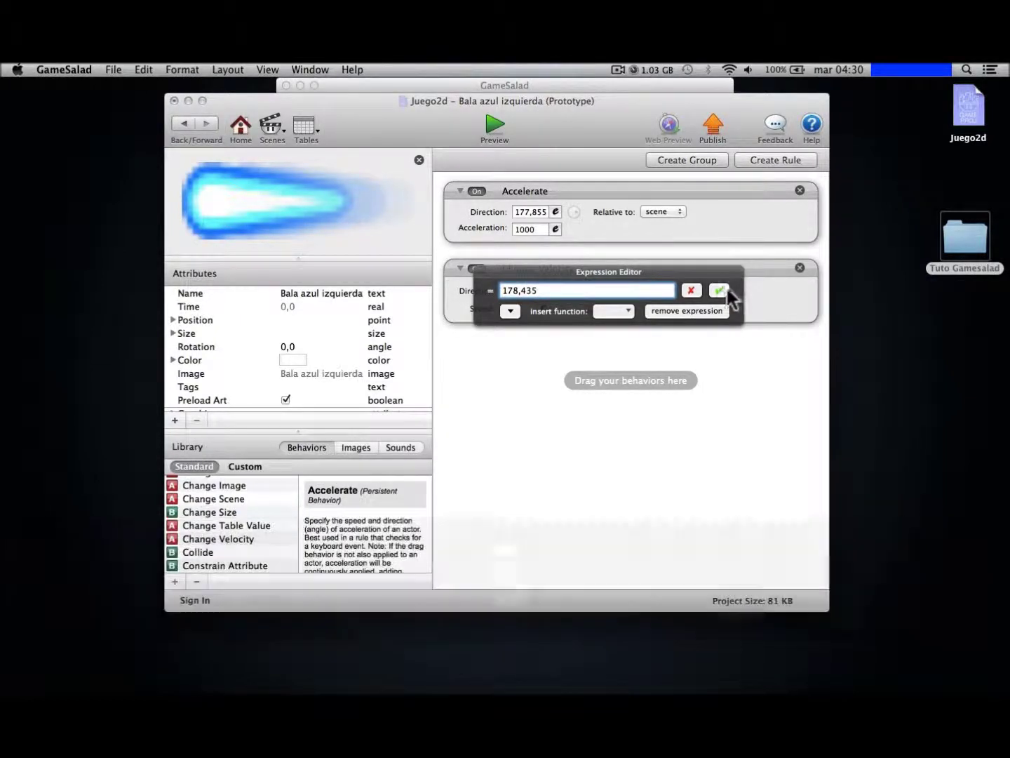
click(718, 286)
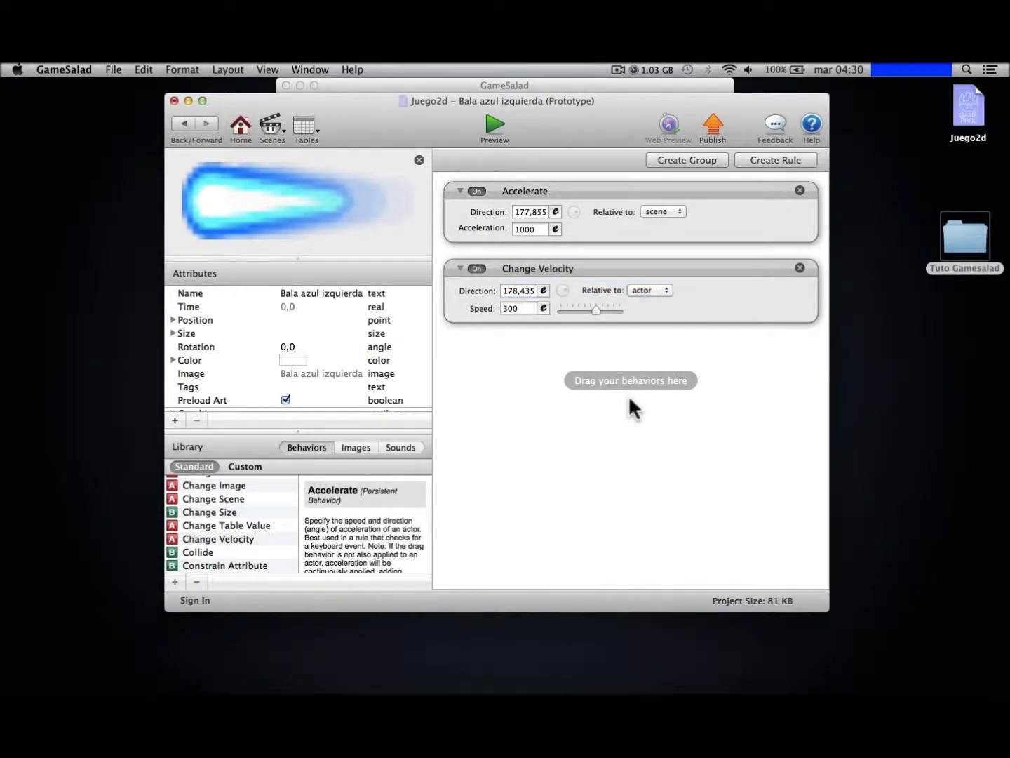
click(647, 289)
click(644, 303)
Preview the game and test moving the player, jumping and shooting bullets in both directions.
click(491, 122)
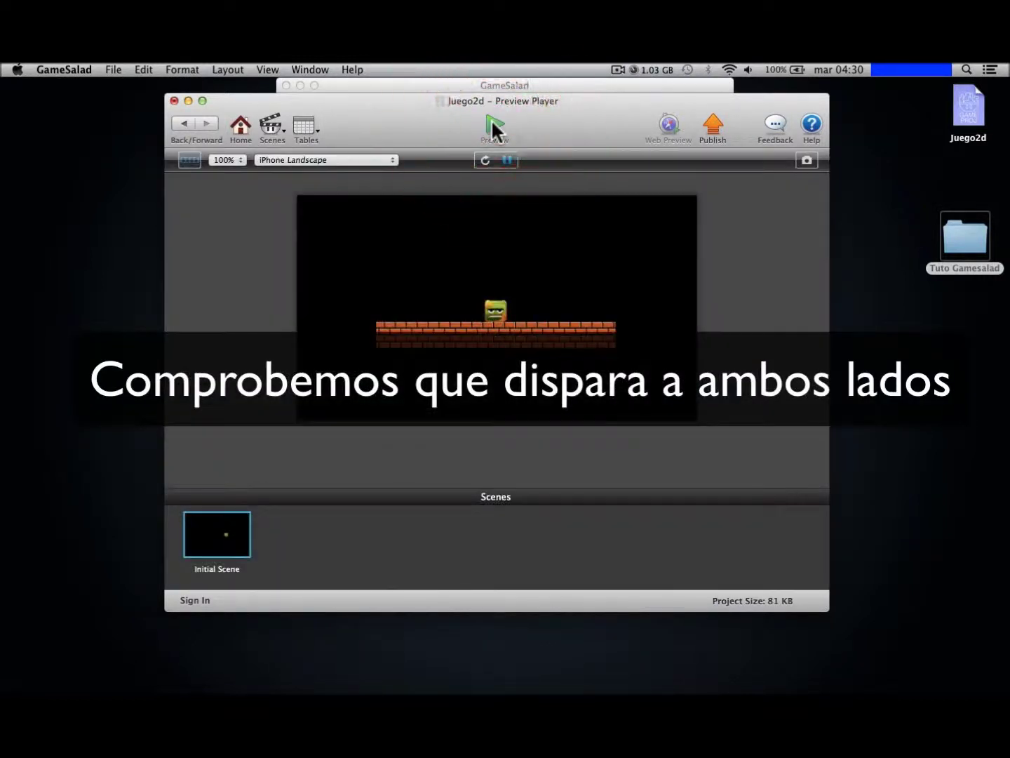
key(Right)
key(Left)
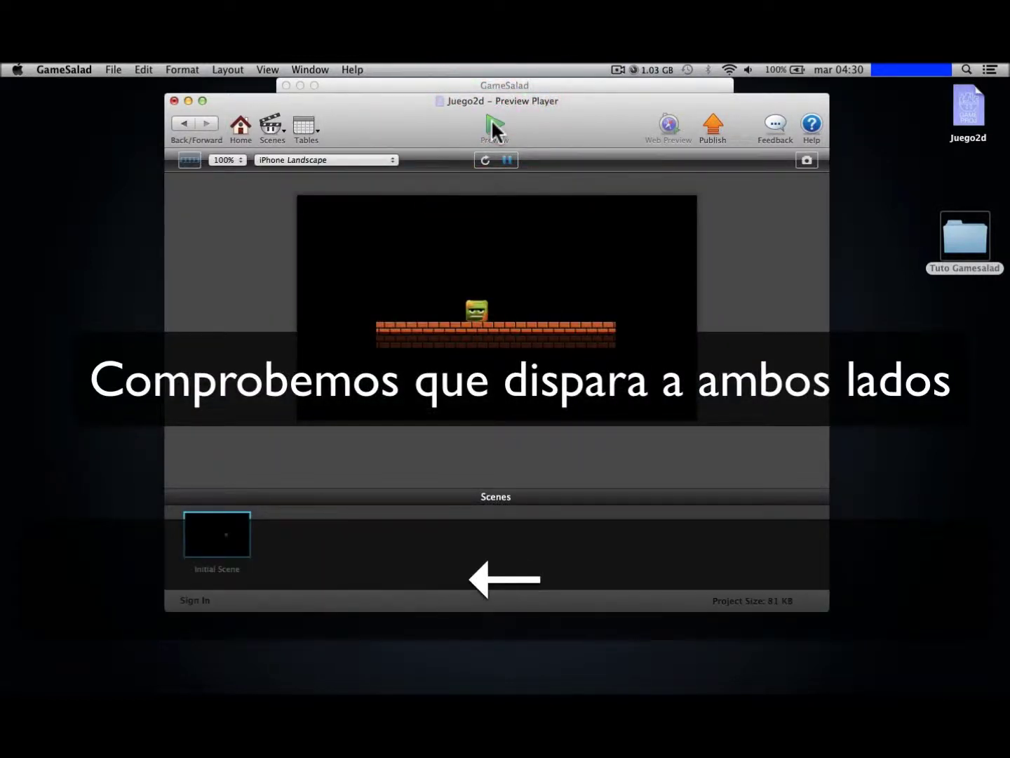
key(b)
key(v)
key(v)
key(v)
key(v)
key(v)
key(space)
key(b)
key(b)
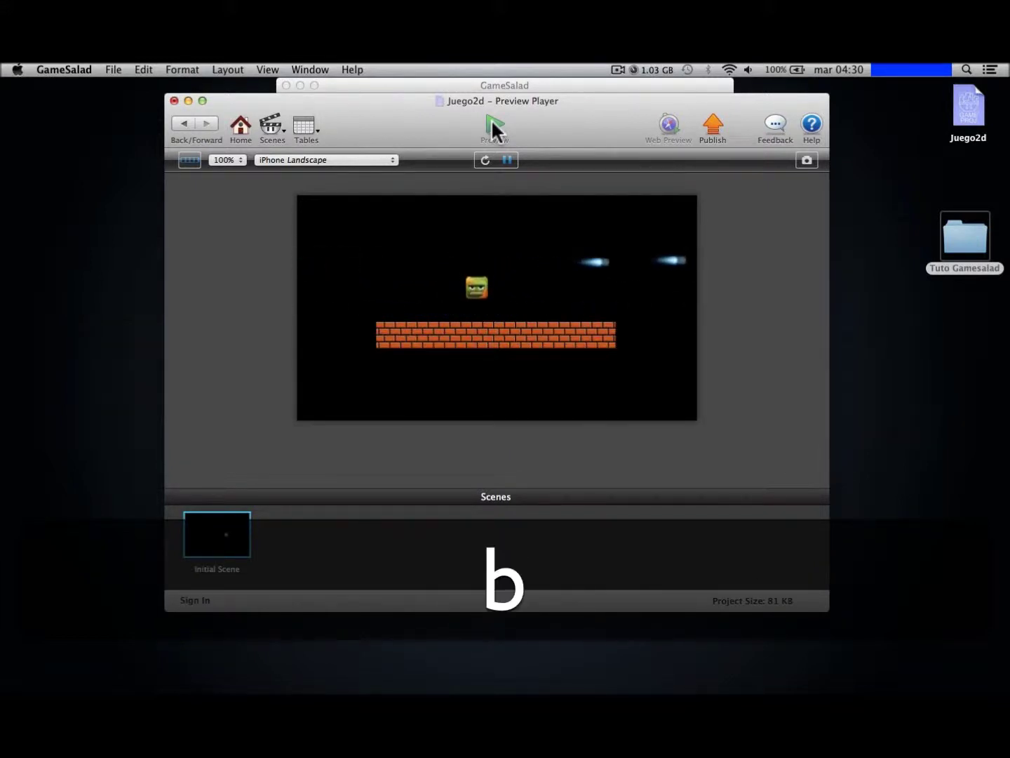
Leave the preview for the Initial Scene and save the project.
click(274, 129)
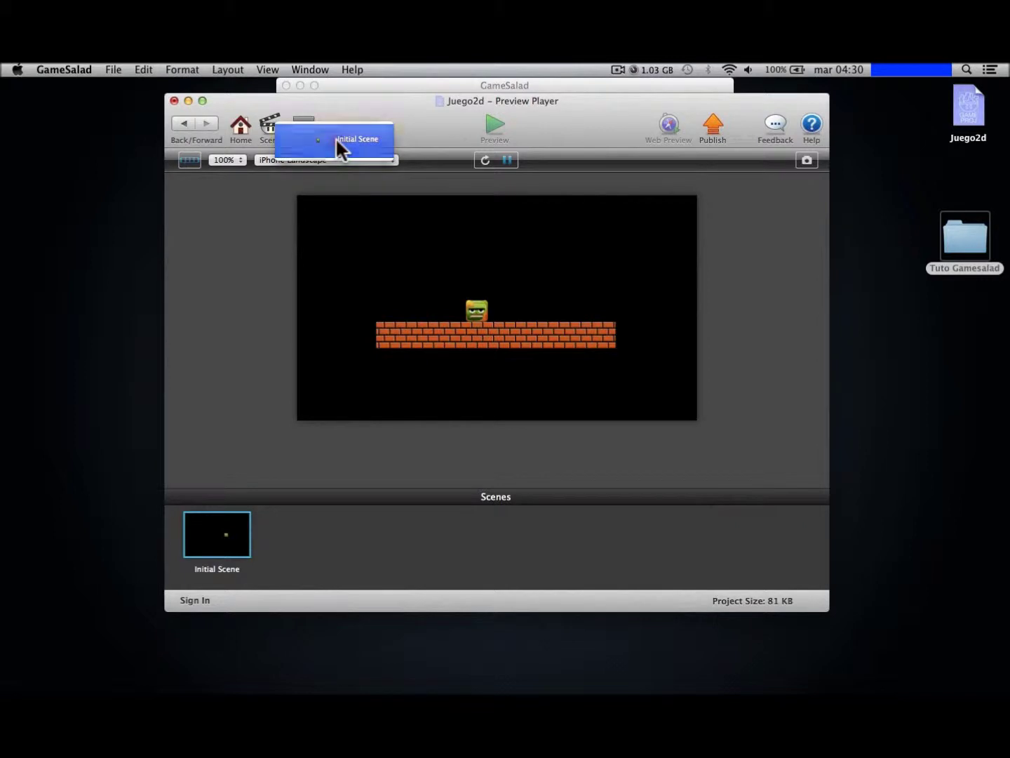
click(335, 136)
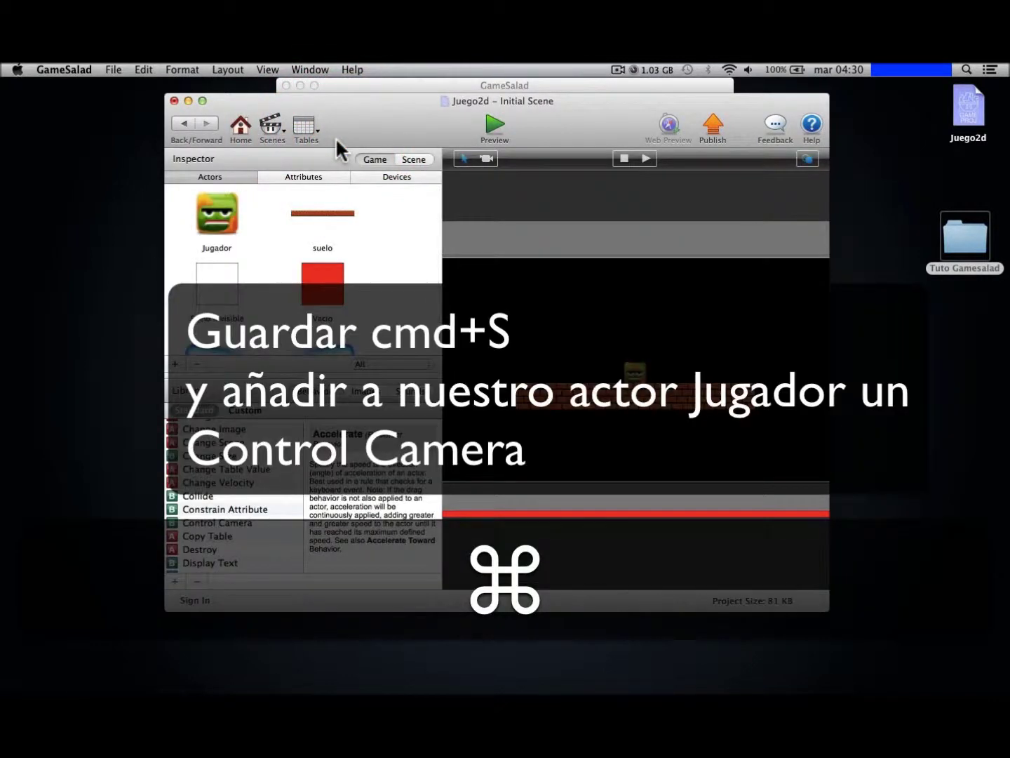
key(super+s)
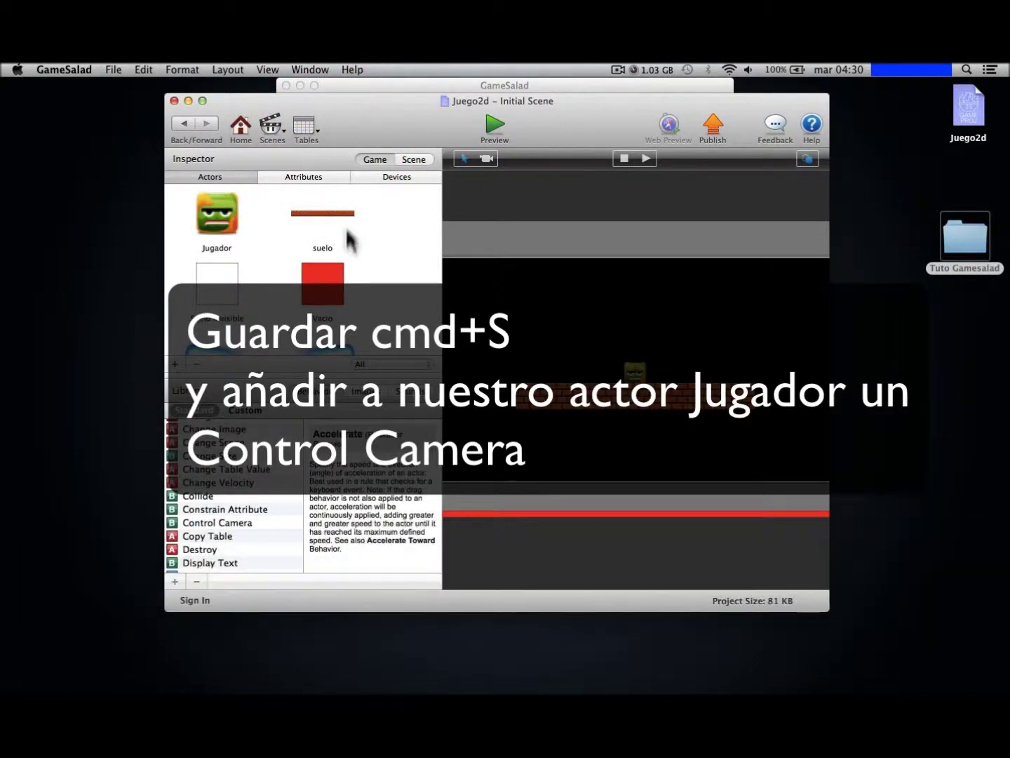
Add a Control Camera behavior to the Jugador actor above its Colisiones group and return to the Initial Scene.
double_click(217, 223)
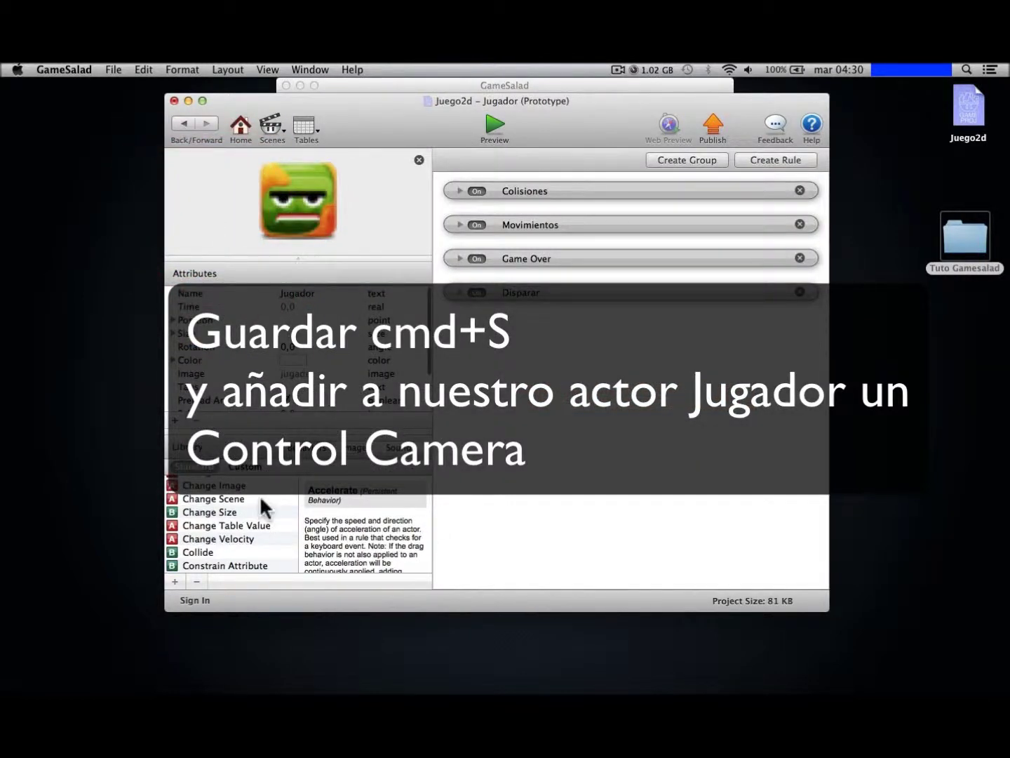
scroll(250, 527, down, 5)
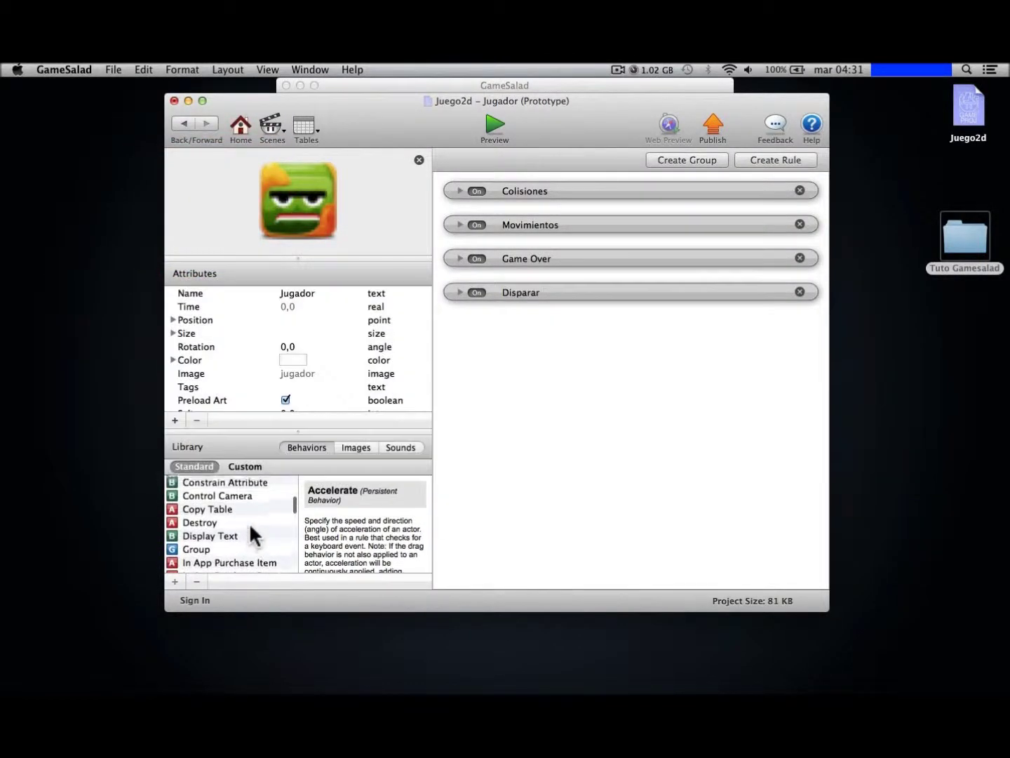
drag(242, 515, 631, 184)
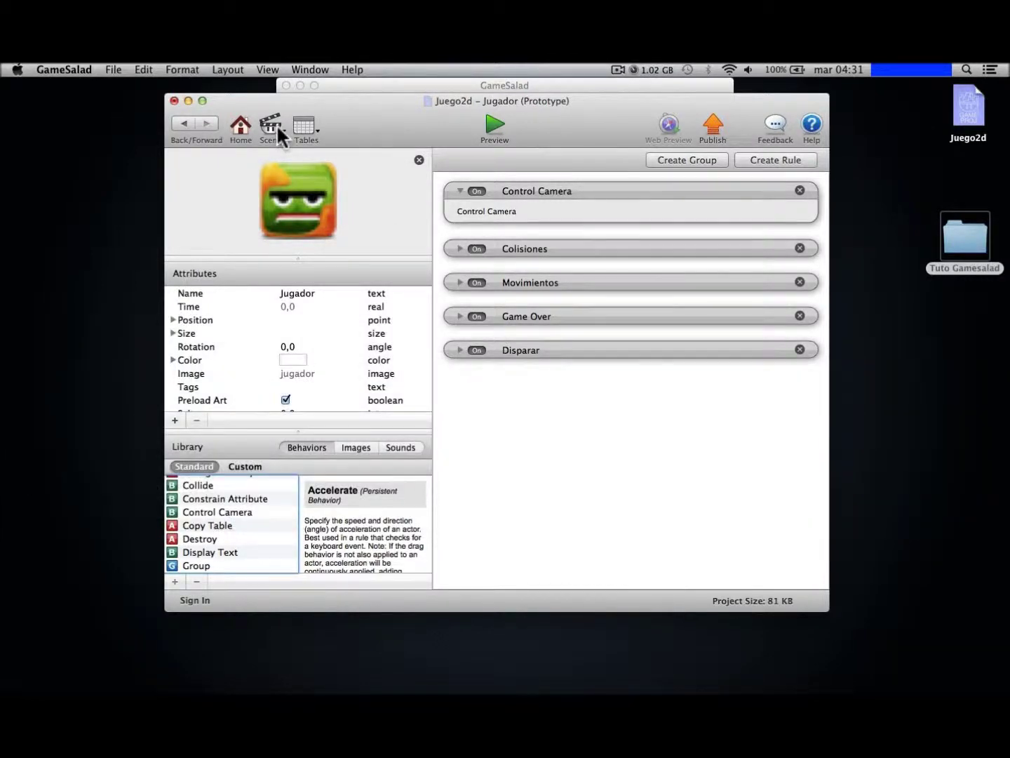
click(276, 123)
click(335, 145)
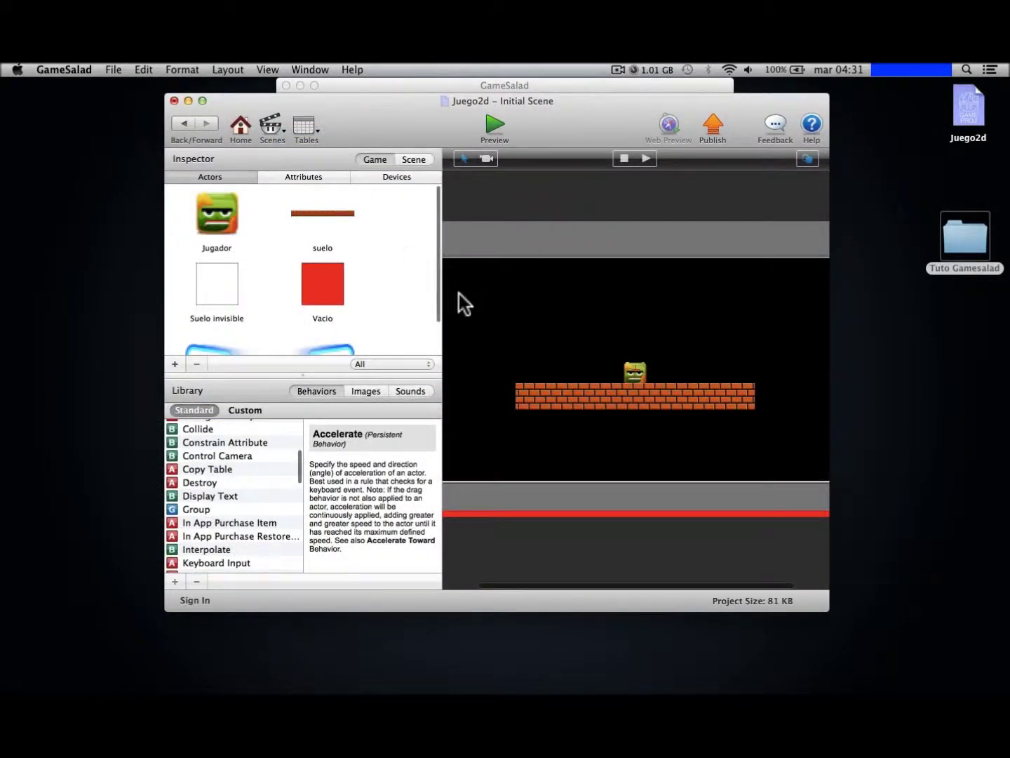
Set the Initial Scene's size to width 2.000 and height 1.000.
click(416, 160)
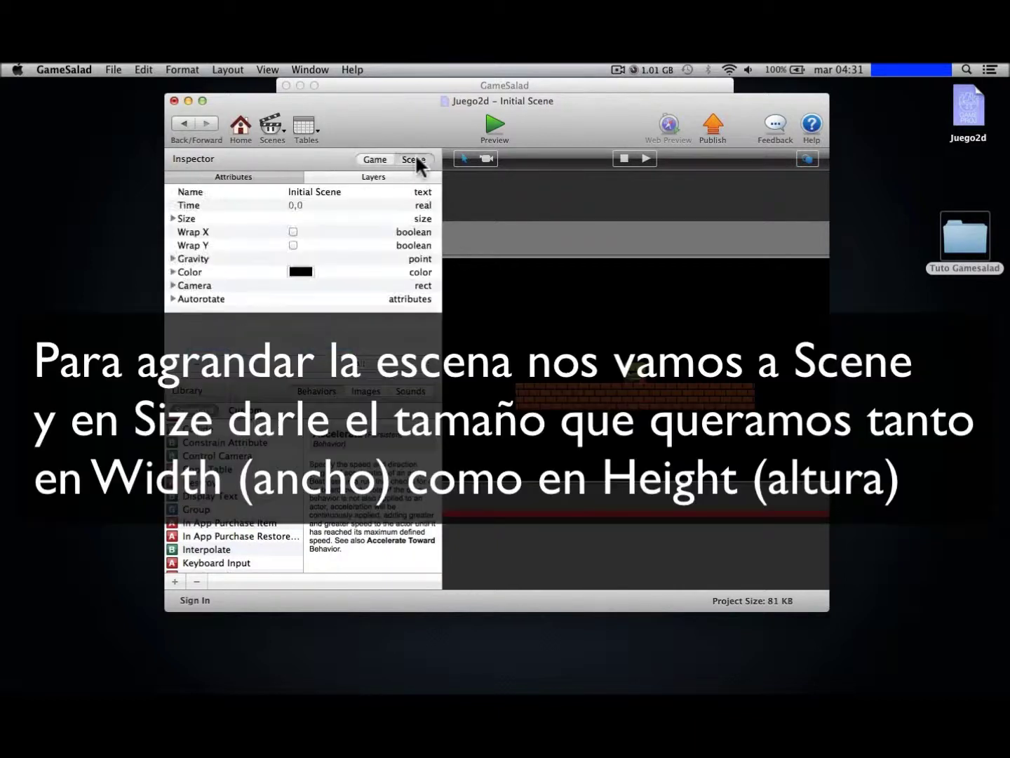
click(172, 218)
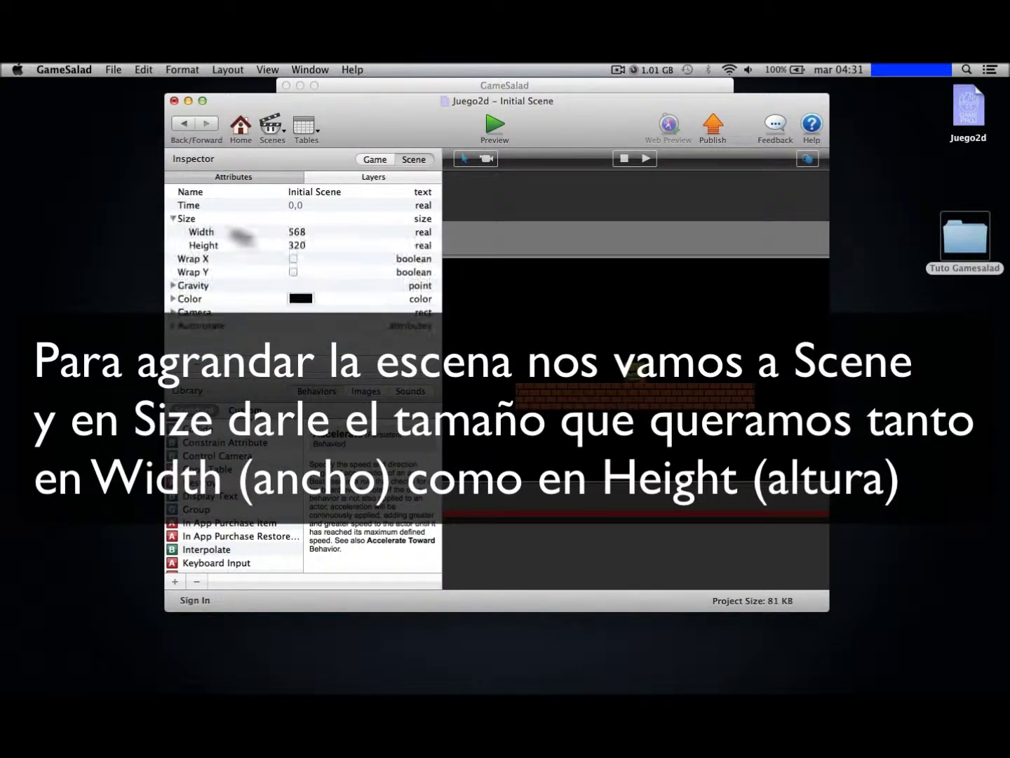
click(300, 233)
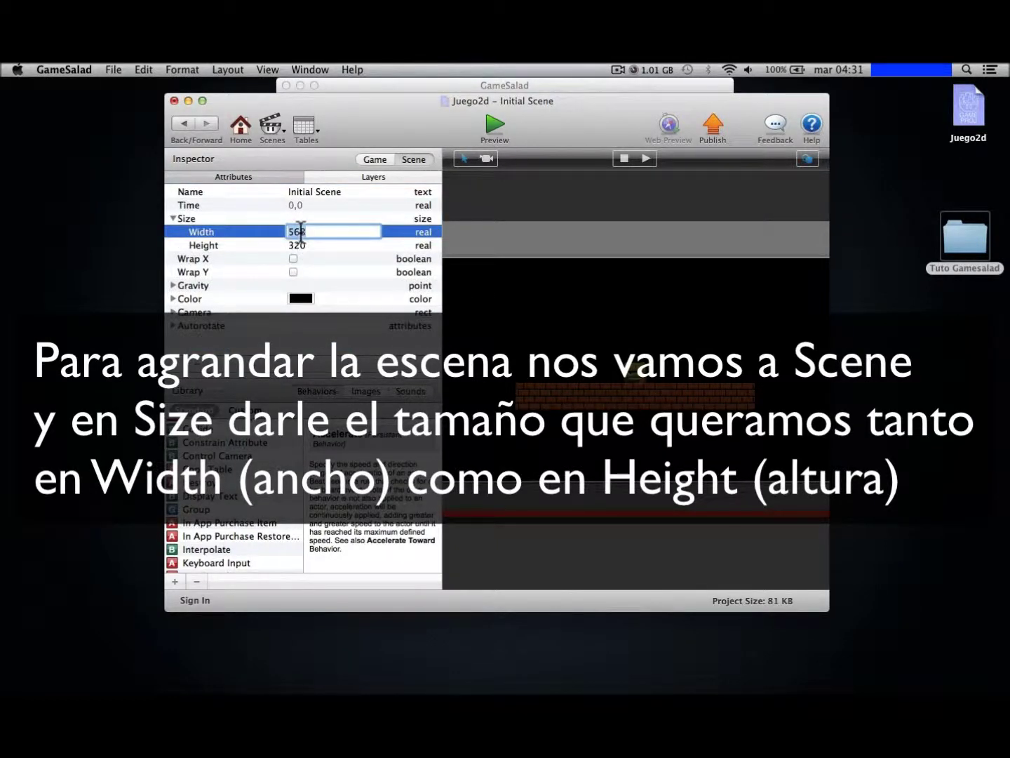
text(2.00)
text(0)
key(Return)
text(100)
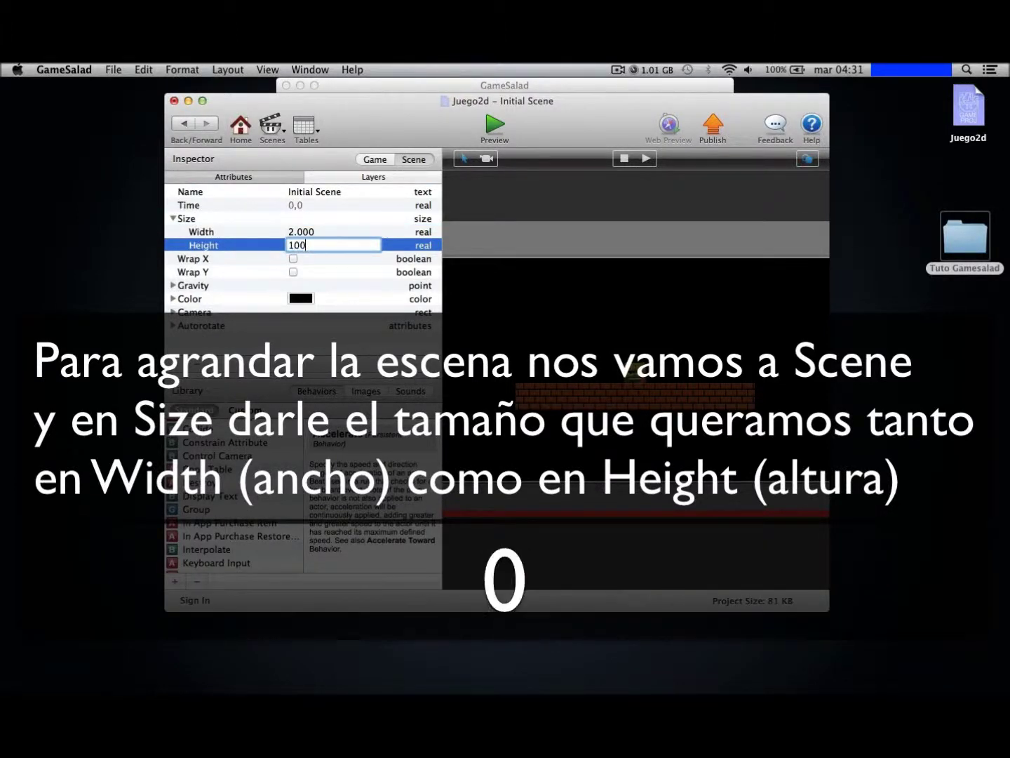
key(Return)
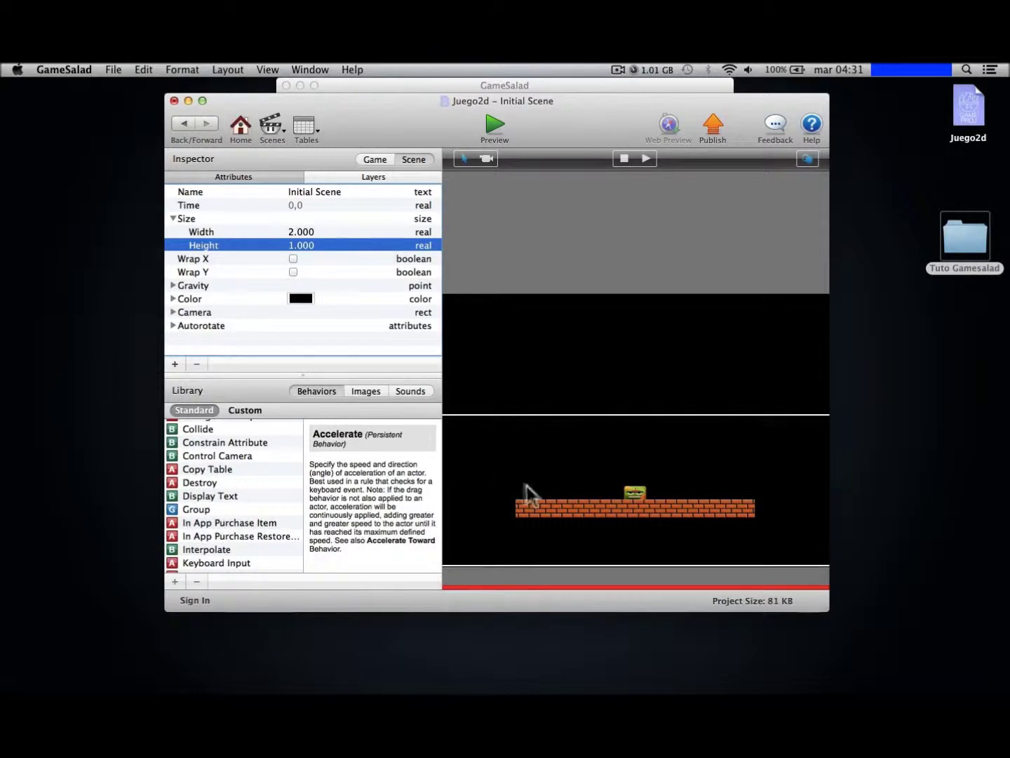
Move the brick suelo in the scene down to just below the Suelo invisible actor so the latter is exposed.
scroll(527, 486, down, 2)
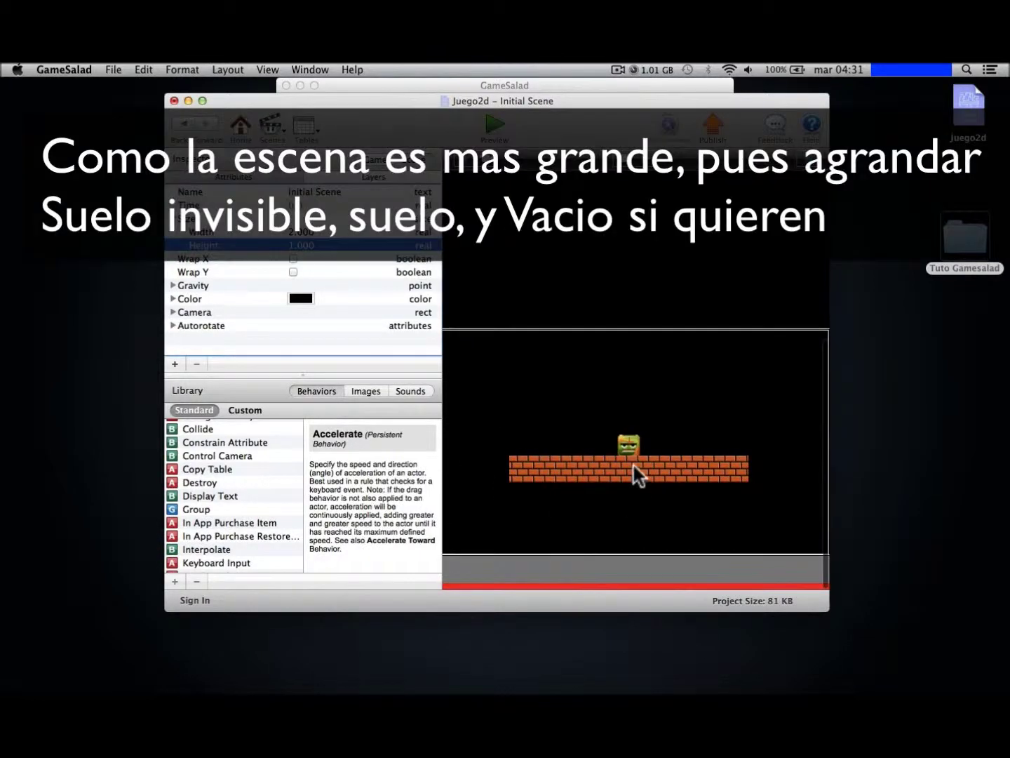
click(630, 472)
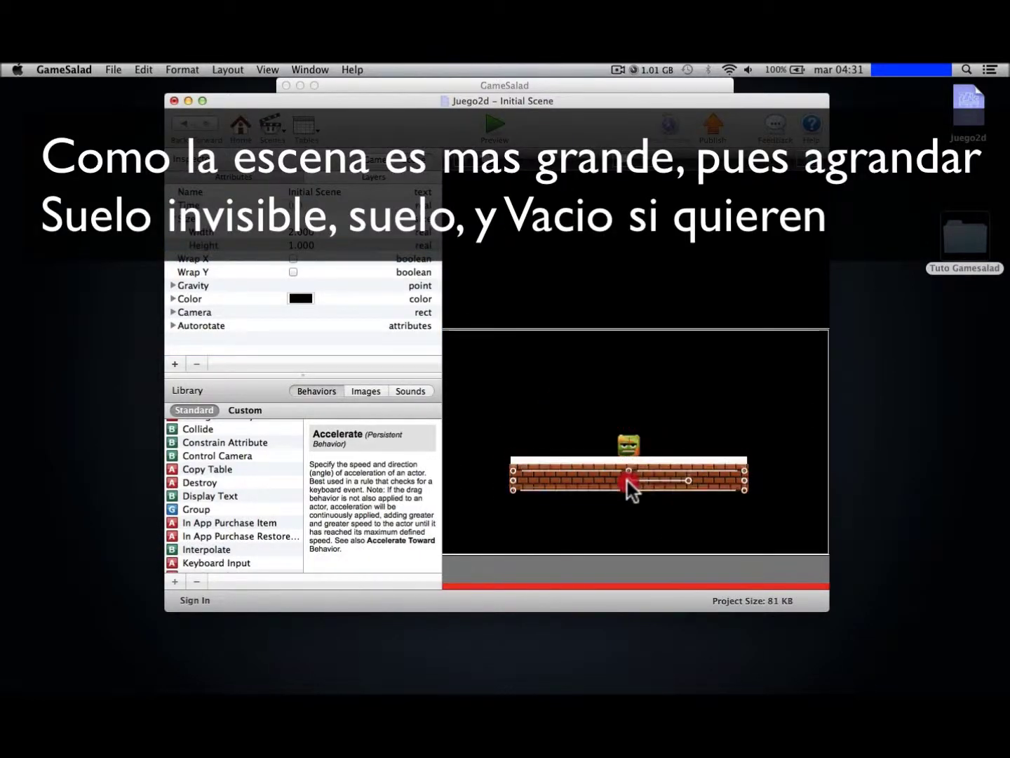
drag(625, 470, 630, 492)
Stretch the Suelo invisible actor at both ends so it spans the full width of the scene.
click(628, 460)
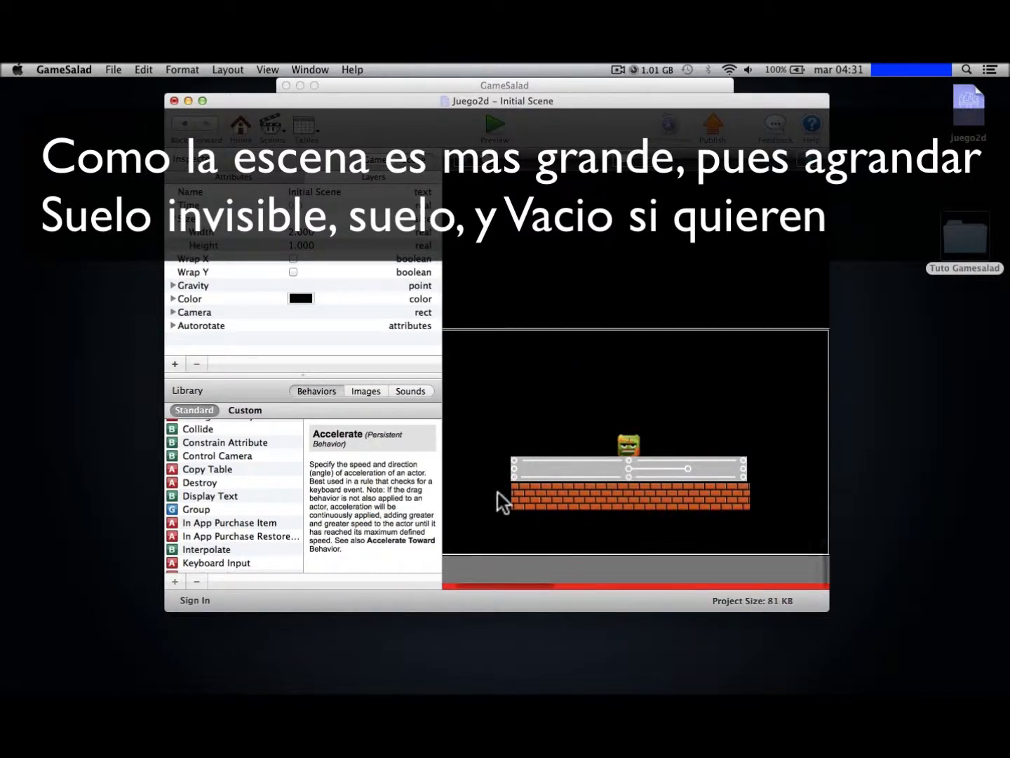
scroll(500, 501, left, 3)
drag(559, 464, 478, 470)
scroll(679, 491, right, 5)
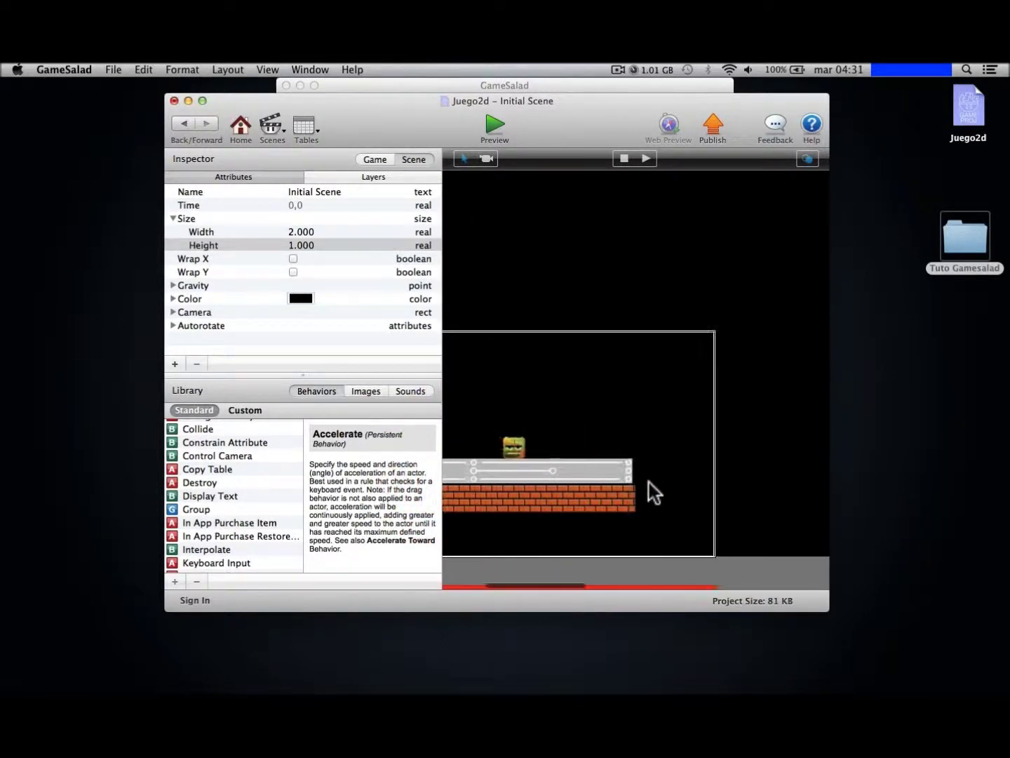
drag(631, 476, 981, 485)
scroll(709, 498, right, 10)
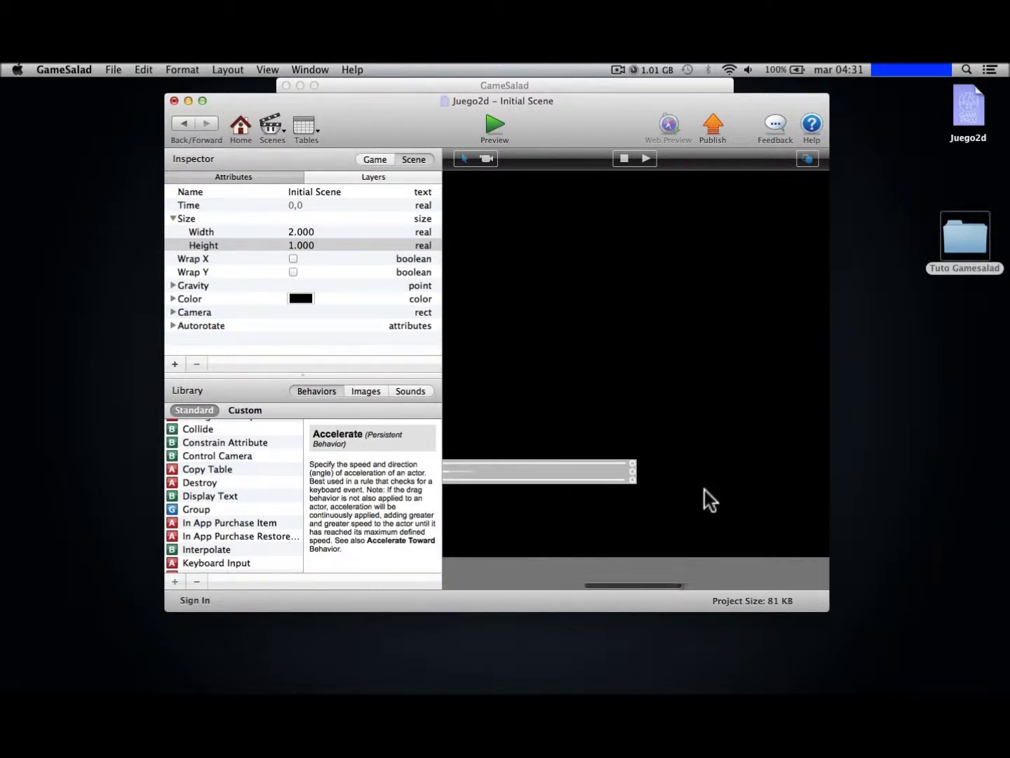
drag(603, 471, 806, 468)
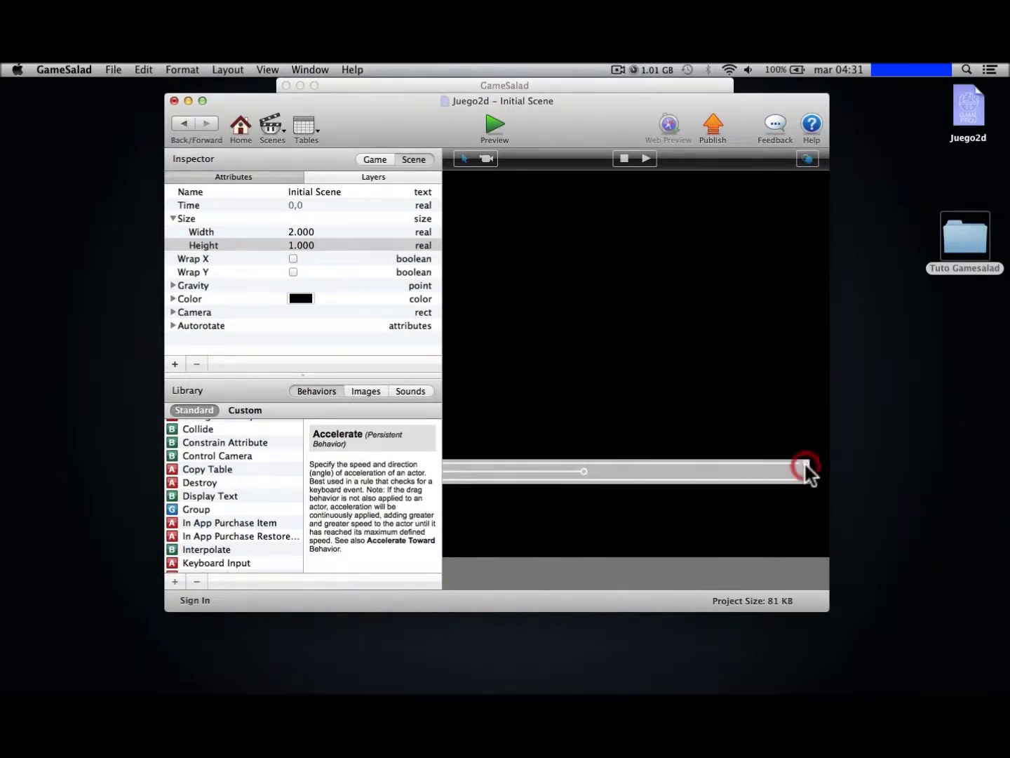
scroll(744, 540, right, 6)
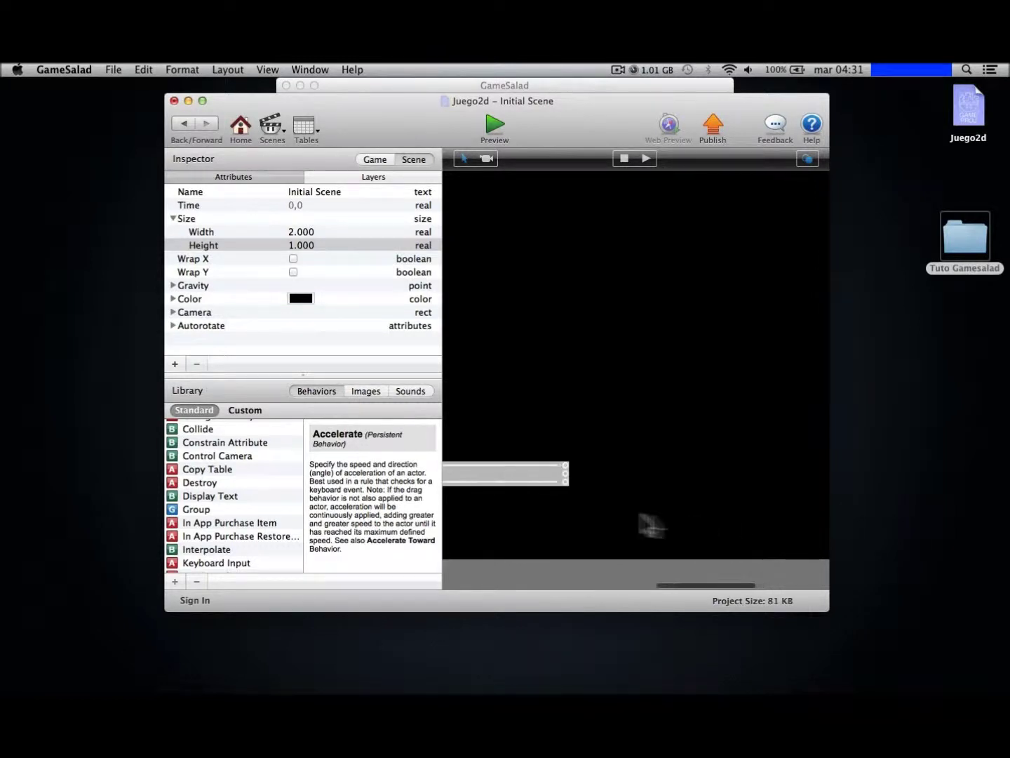
drag(566, 471, 834, 487)
scroll(792, 508, right, 4)
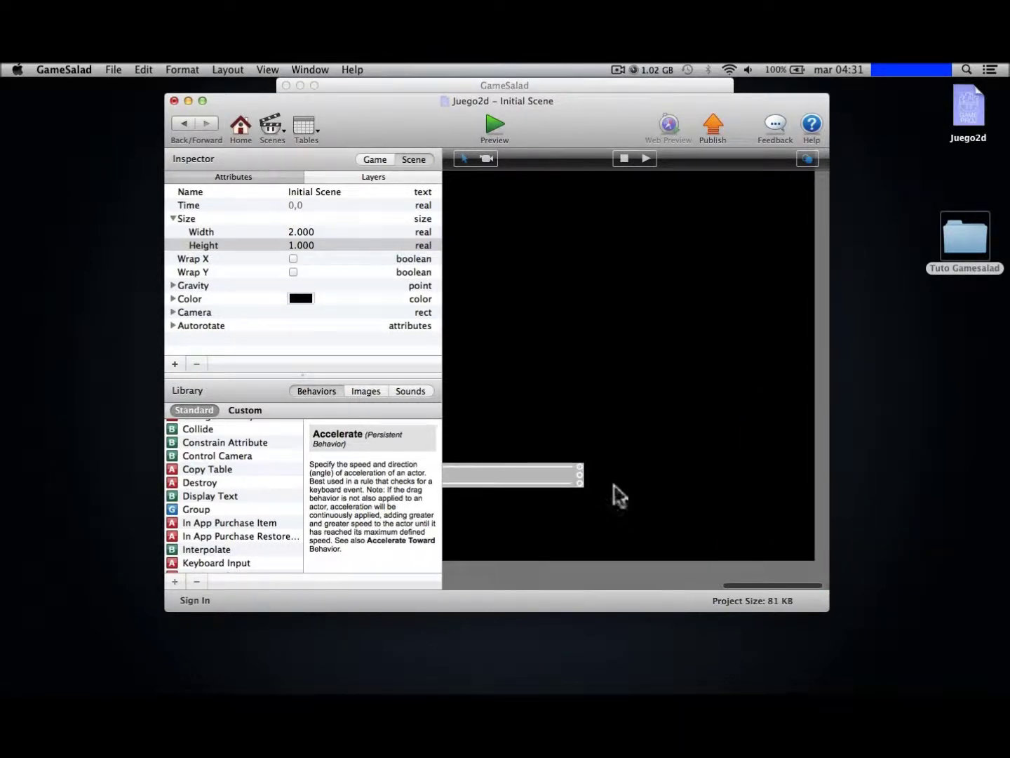
drag(582, 473, 811, 484)
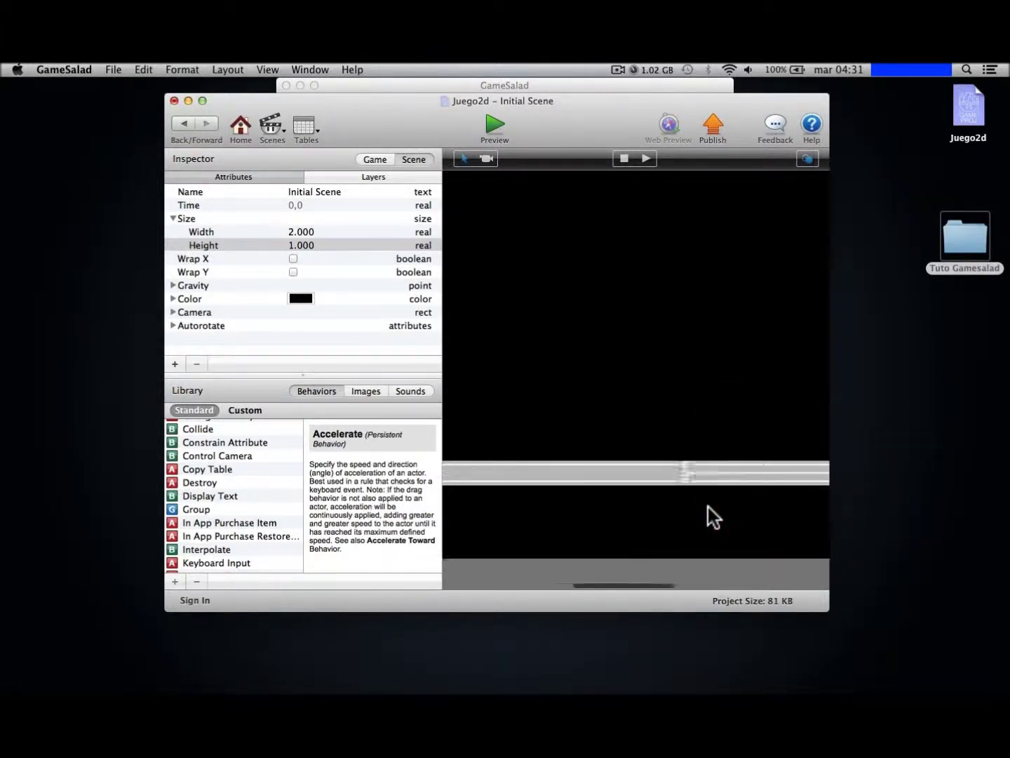
Stretch the brick suelo across the full scene width and move it back up over Suelo invisible.
drag(661, 502, 967, 513)
scroll(719, 527, right, 10)
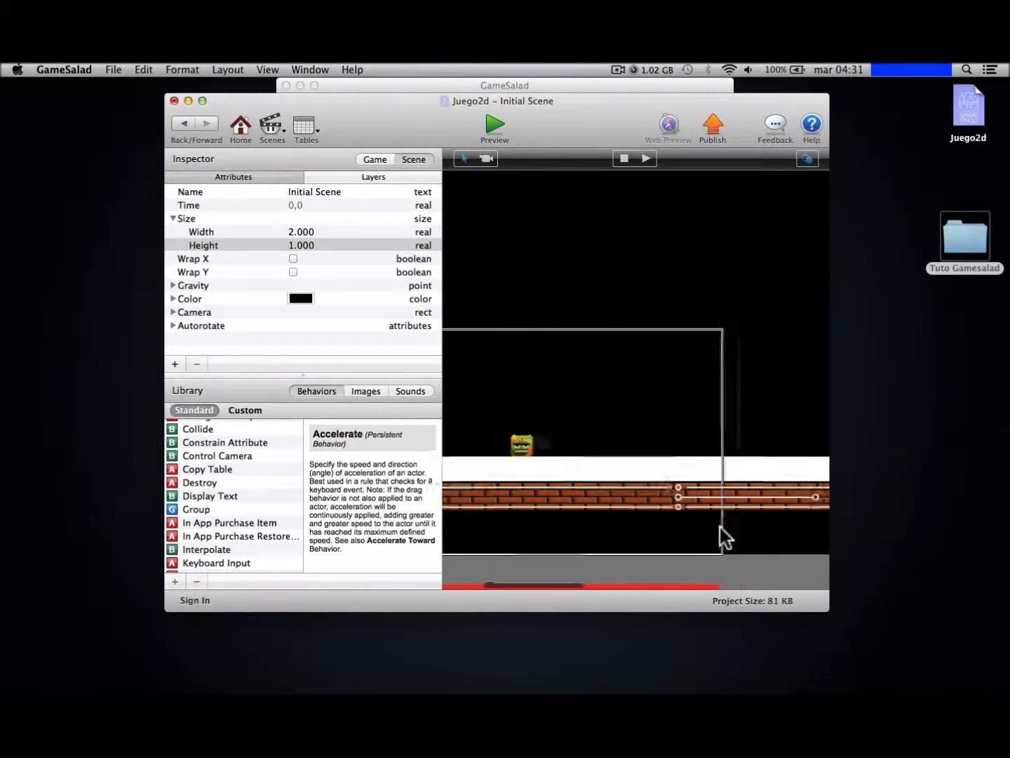
drag(597, 503, 884, 512)
scroll(738, 524, right, 10)
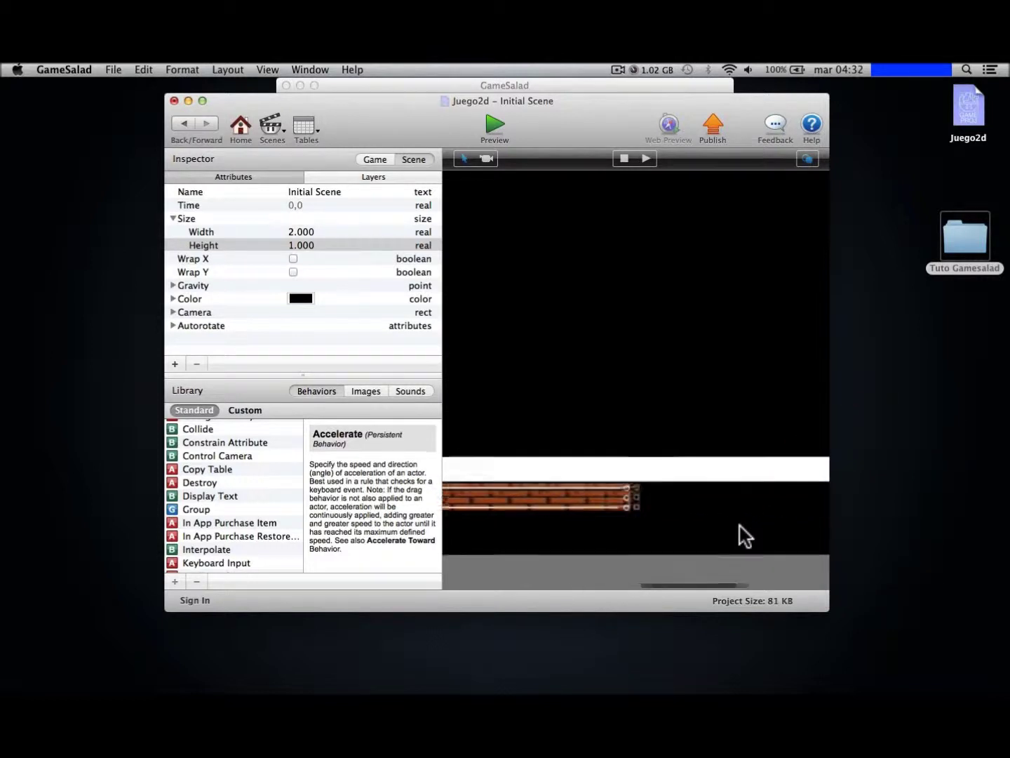
drag(496, 502, 862, 509)
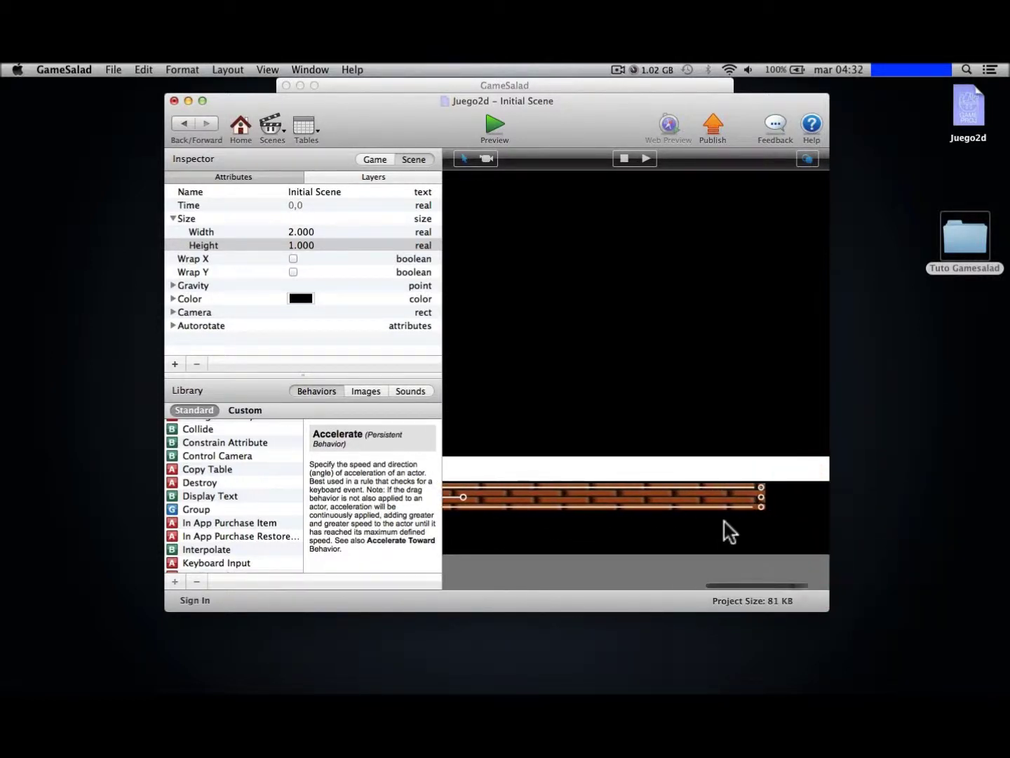
drag(684, 506, 807, 491)
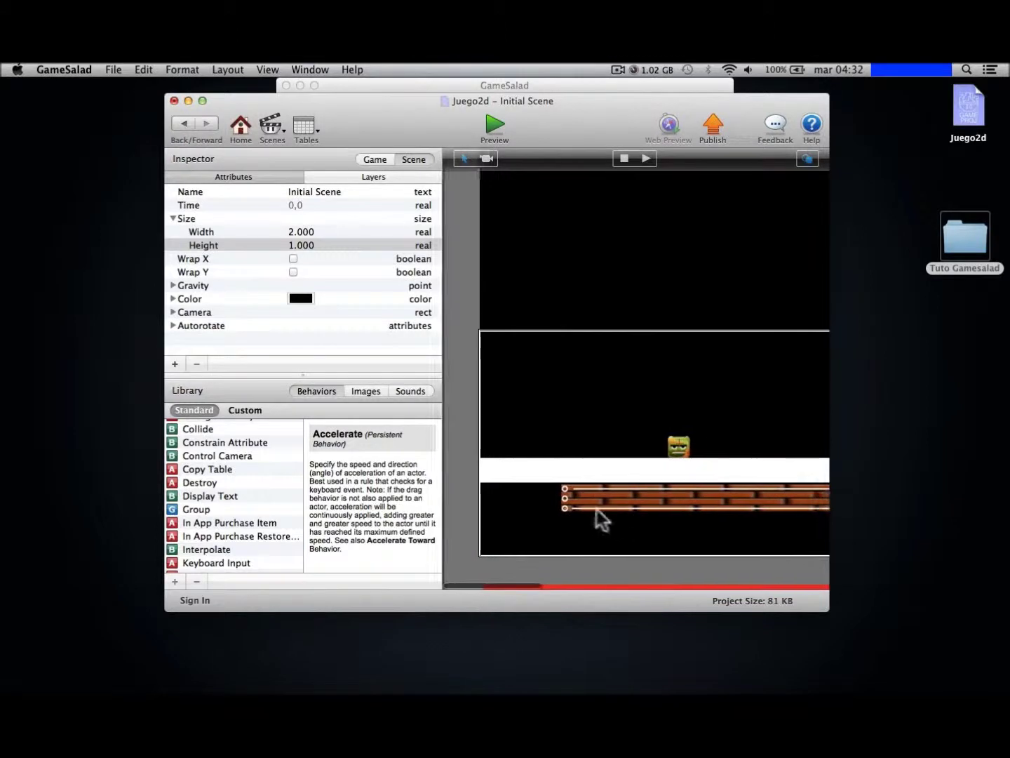
drag(563, 502, 478, 499)
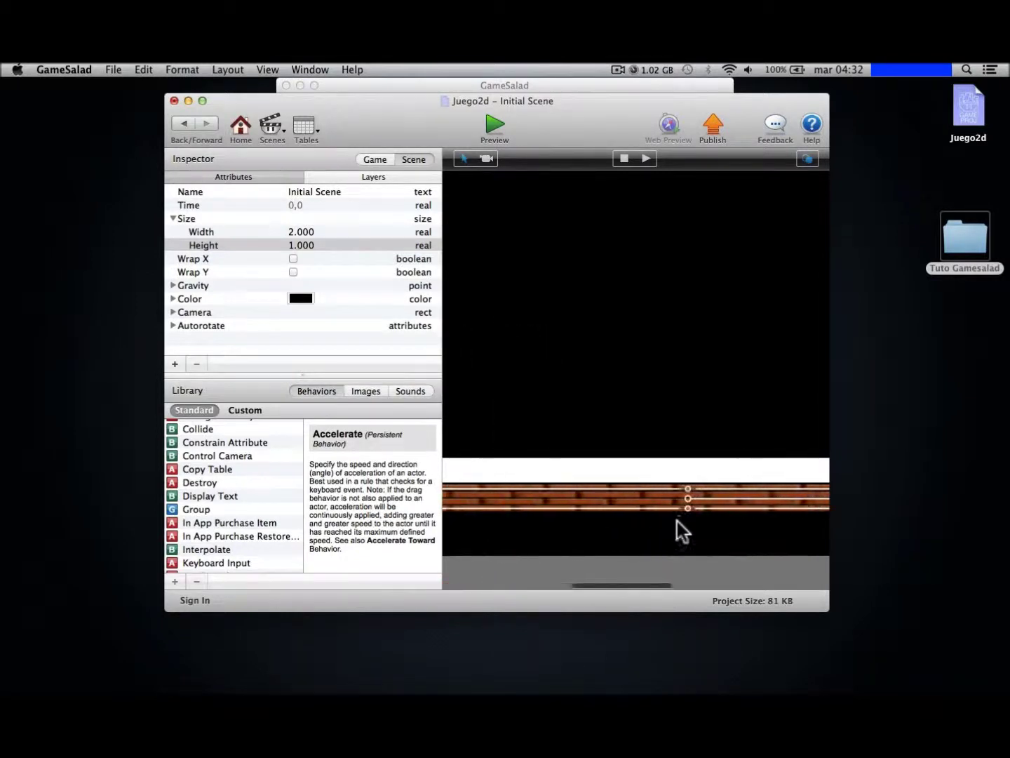
drag(686, 496, 685, 476)
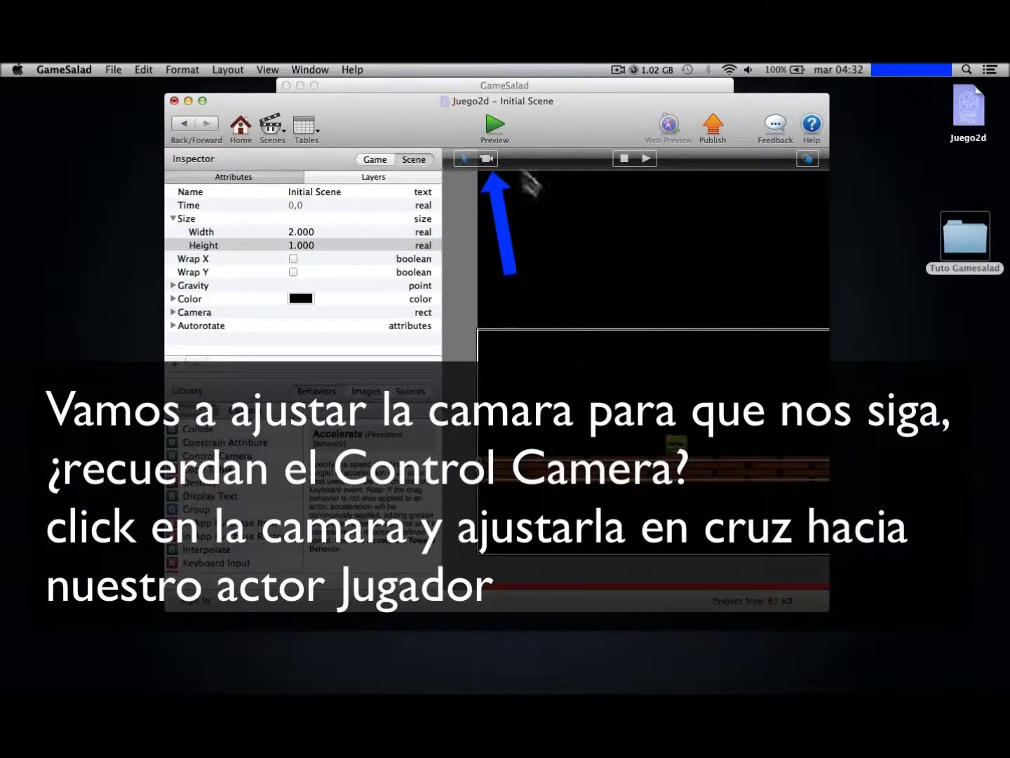
Shrink the scene camera's tracking area vertically and horizontally to a small cross centred on Jugador.
click(488, 160)
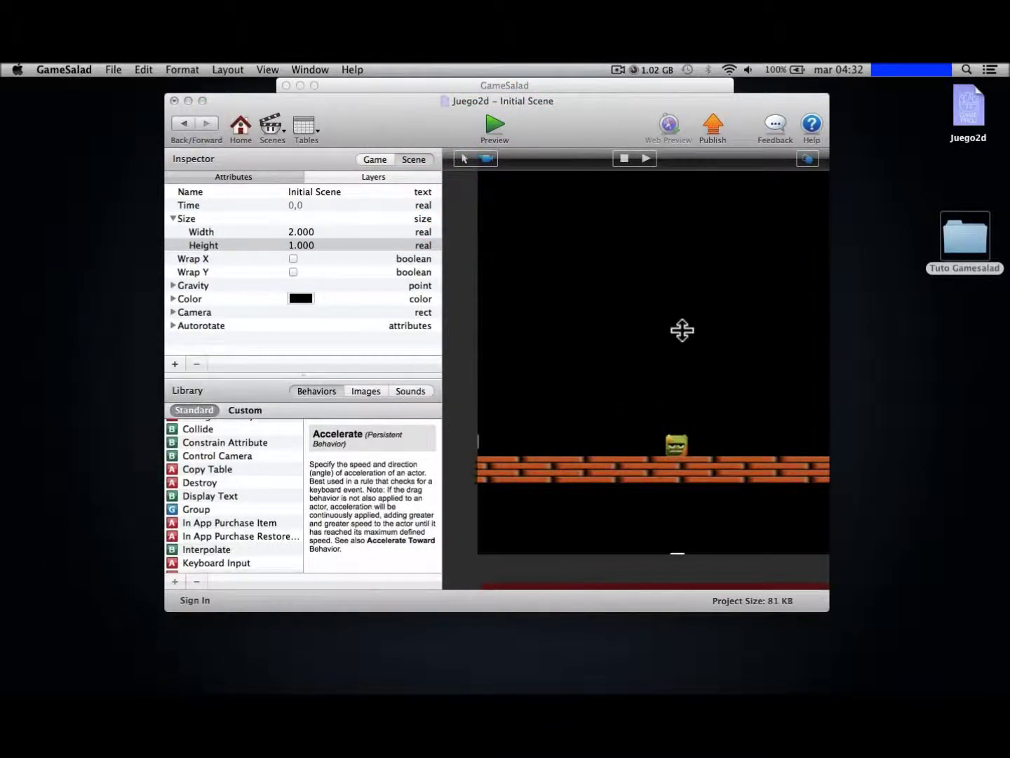
drag(679, 329, 685, 456)
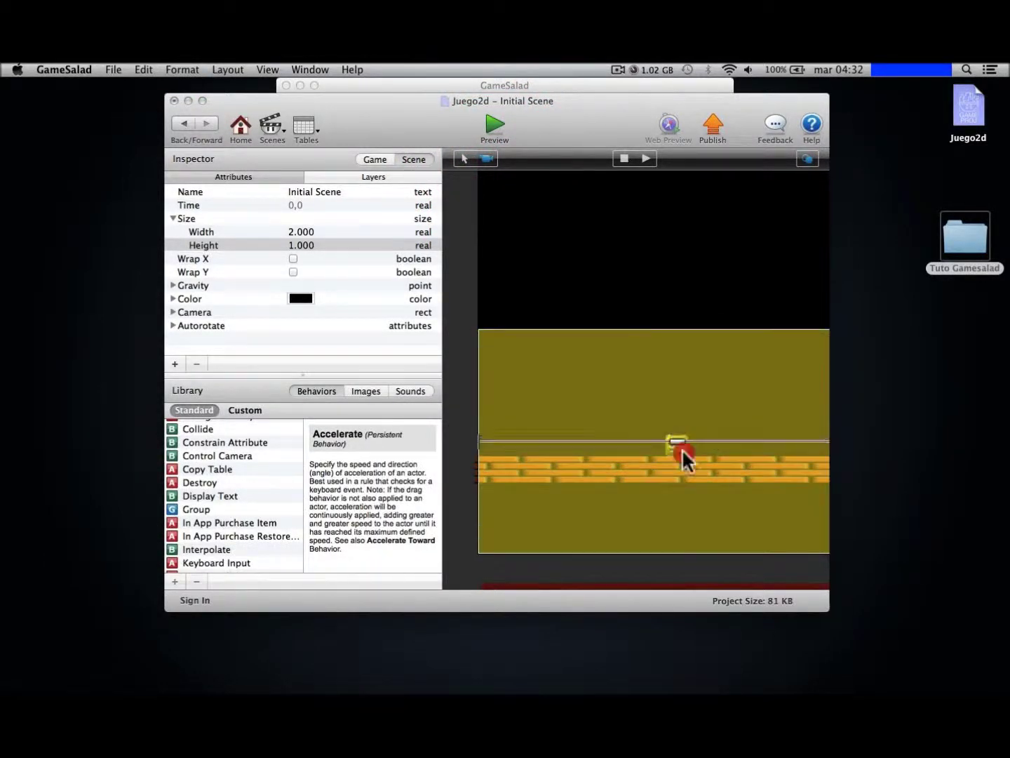
scroll(673, 287, right, 5)
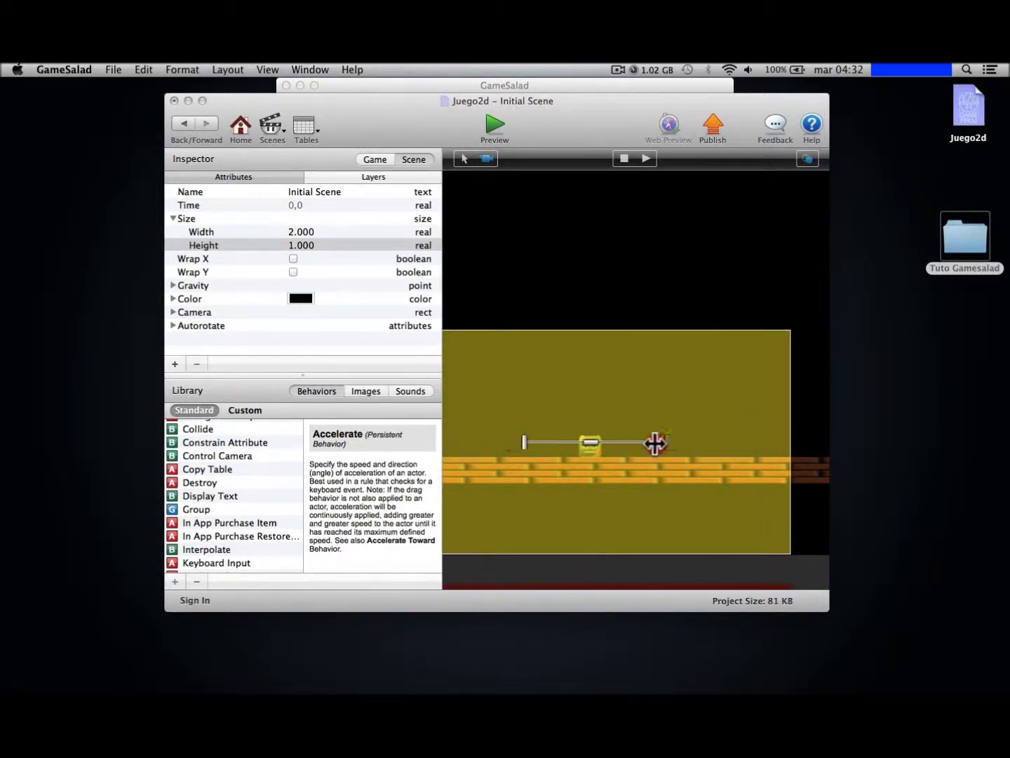
click(586, 444)
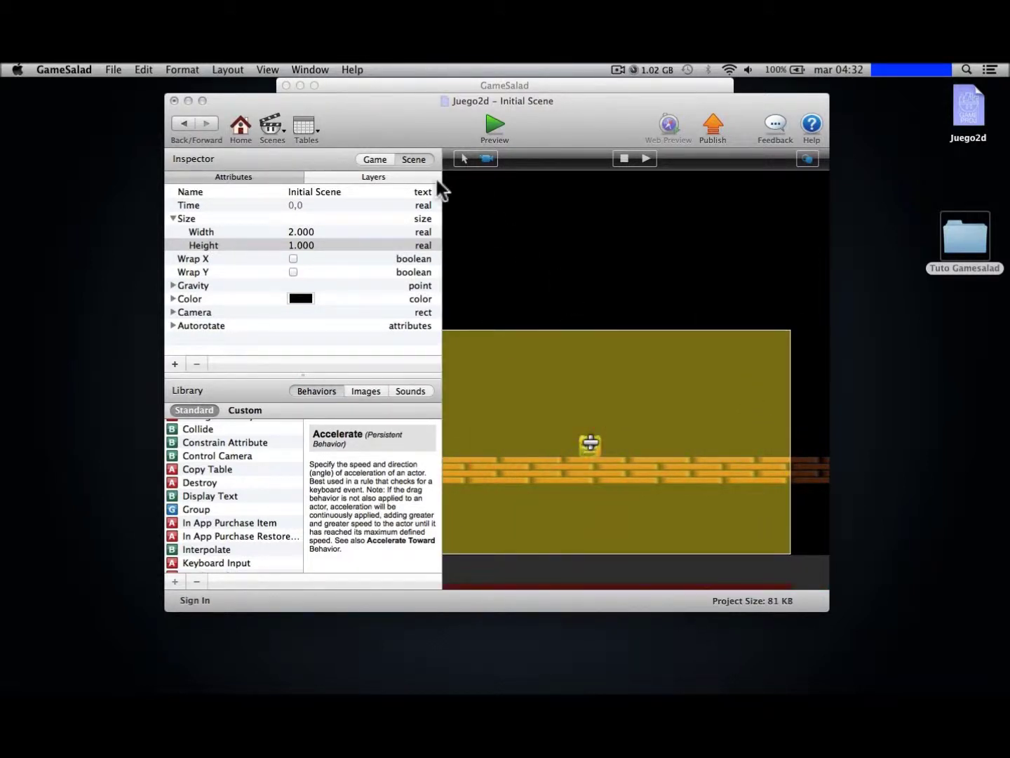
Create a new game actor and name it Pared.
click(363, 160)
scroll(325, 317, down, 3)
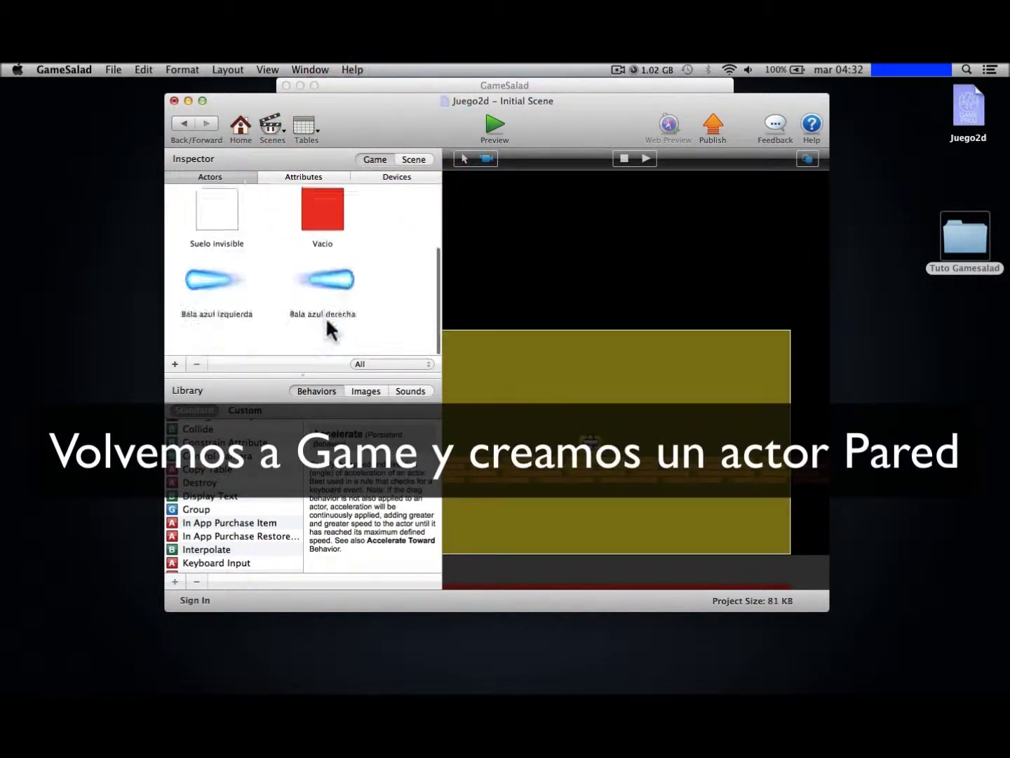
click(176, 364)
click(231, 348)
key(BackSpace)
key(BackSpace)
key(BackSpace)
key(BackSpace)
key(BackSpace)
key(BackSpace)
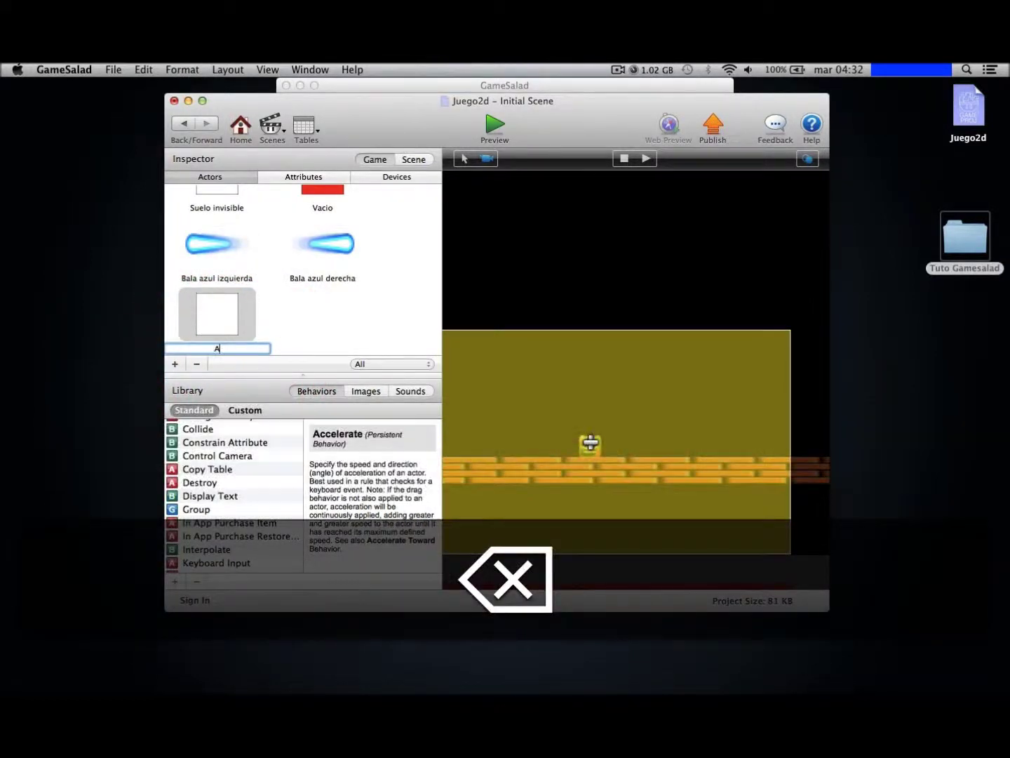
key(BackSpace)
text(Pared)
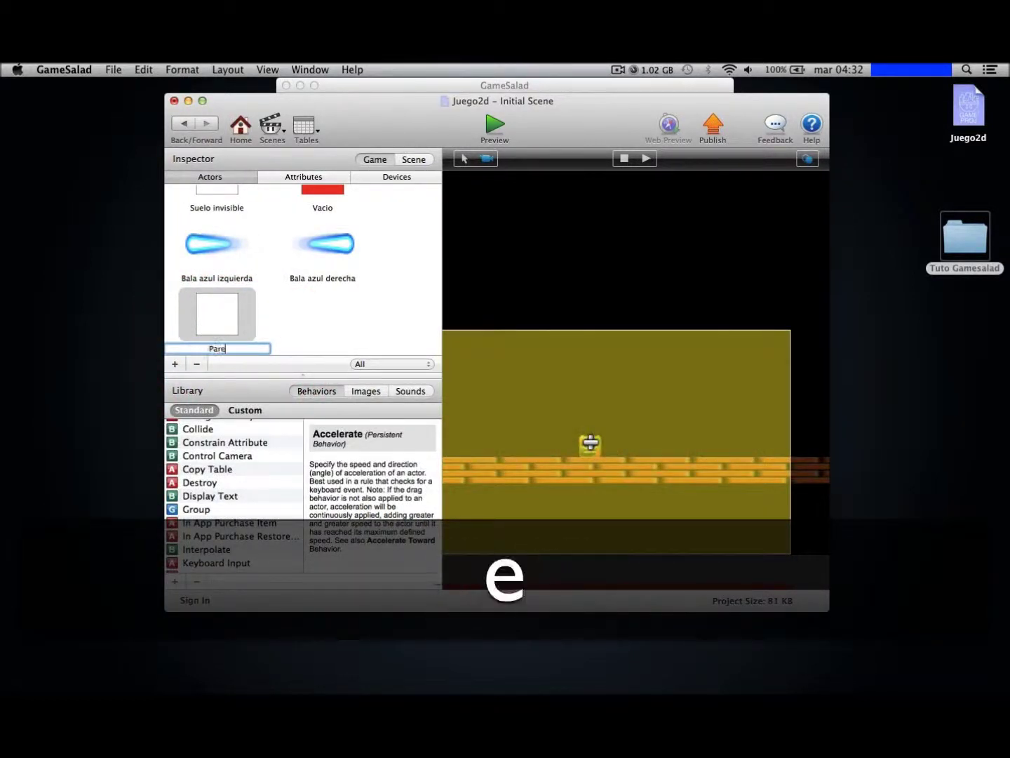
key(Return)
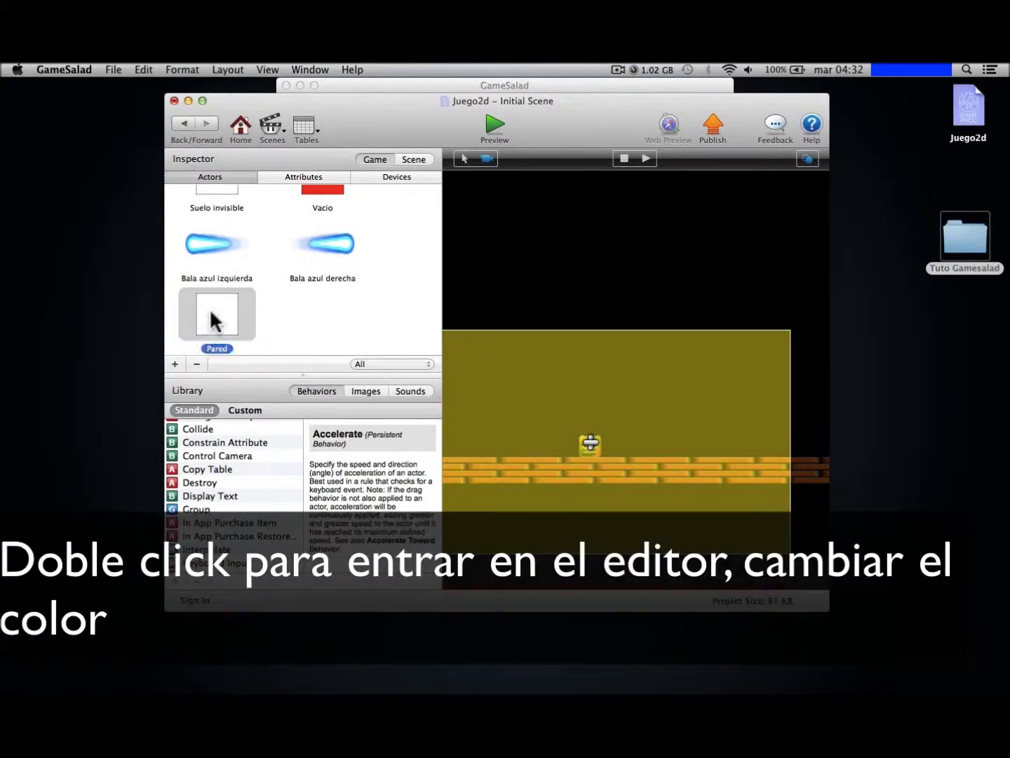
Open the Pared actor for editing and change its color to yellow.
double_click(214, 312)
scroll(231, 358, down, 1)
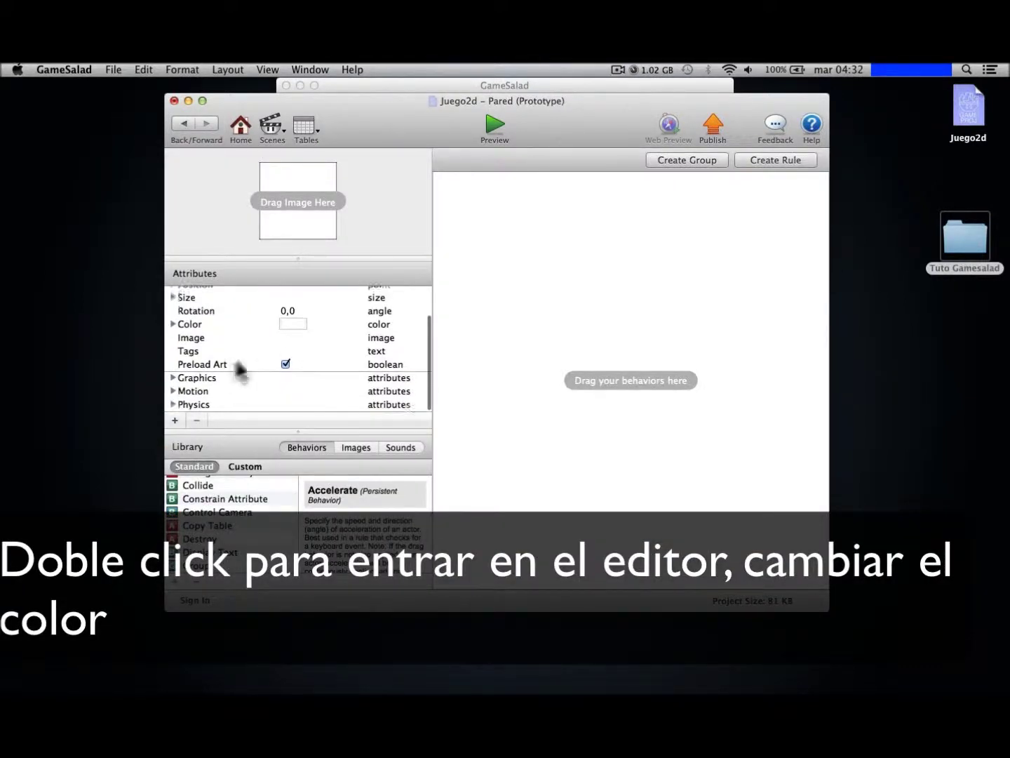
click(299, 325)
drag(542, 430, 593, 365)
click(492, 311)
In Pared's physics attributes, set Bounciness to 0, enable Fixed Rotation and disable Movable.
scroll(211, 381, down, 1)
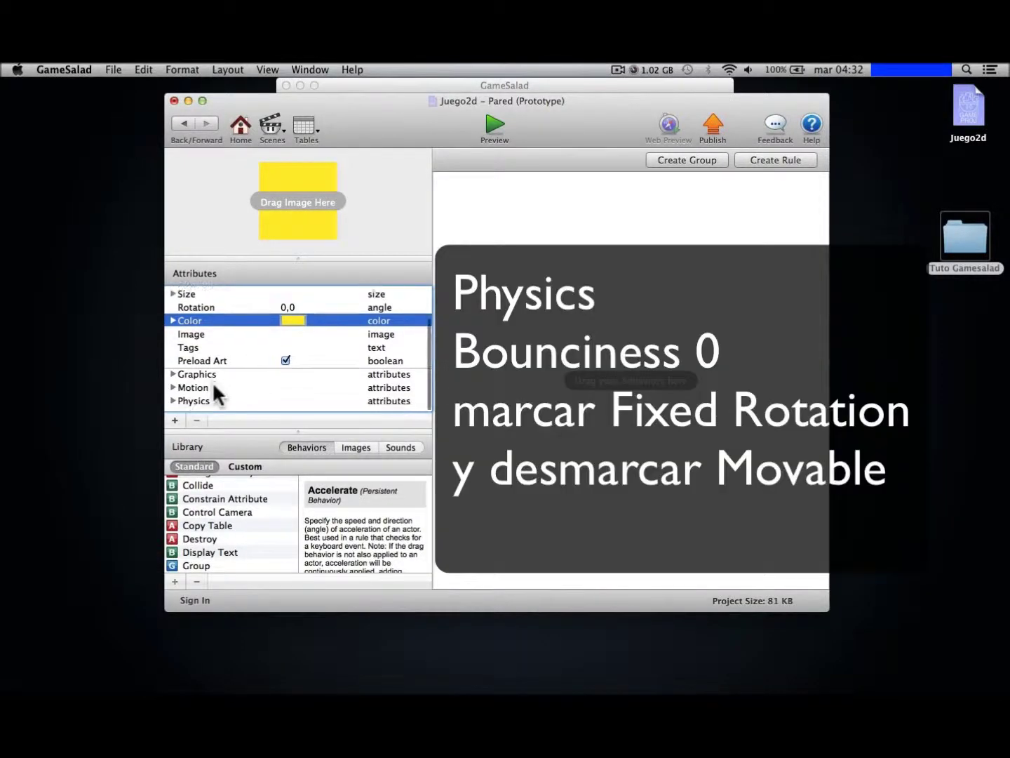
click(173, 406)
scroll(281, 362, down, 3)
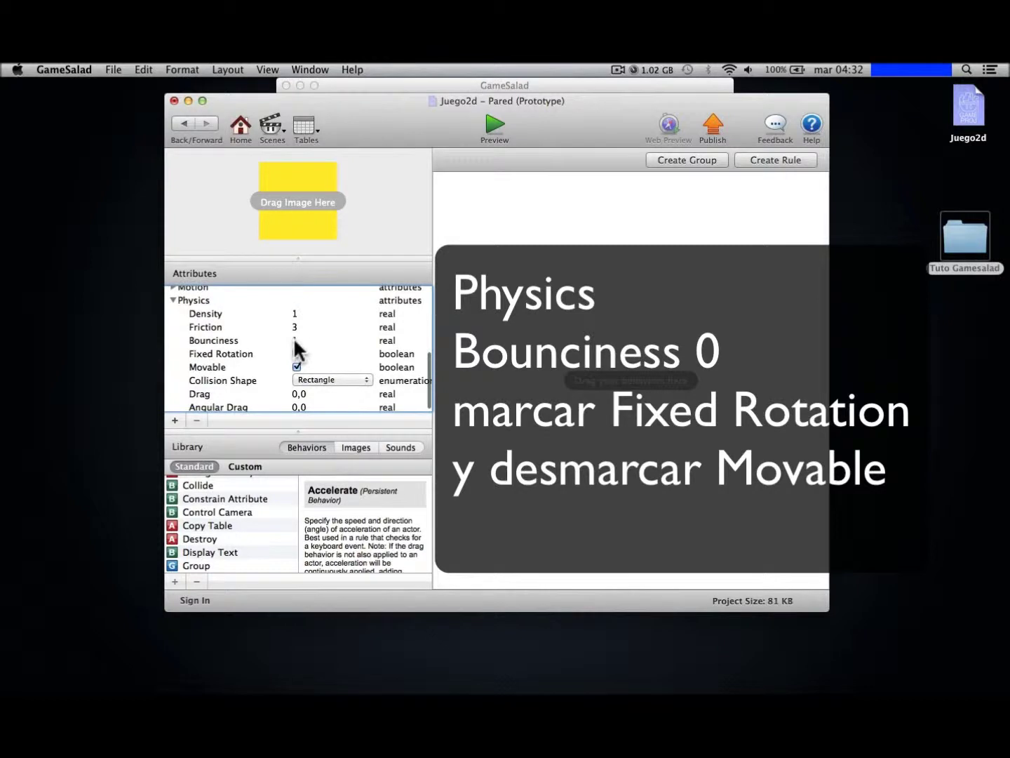
click(294, 338)
text(0)
key(Return)
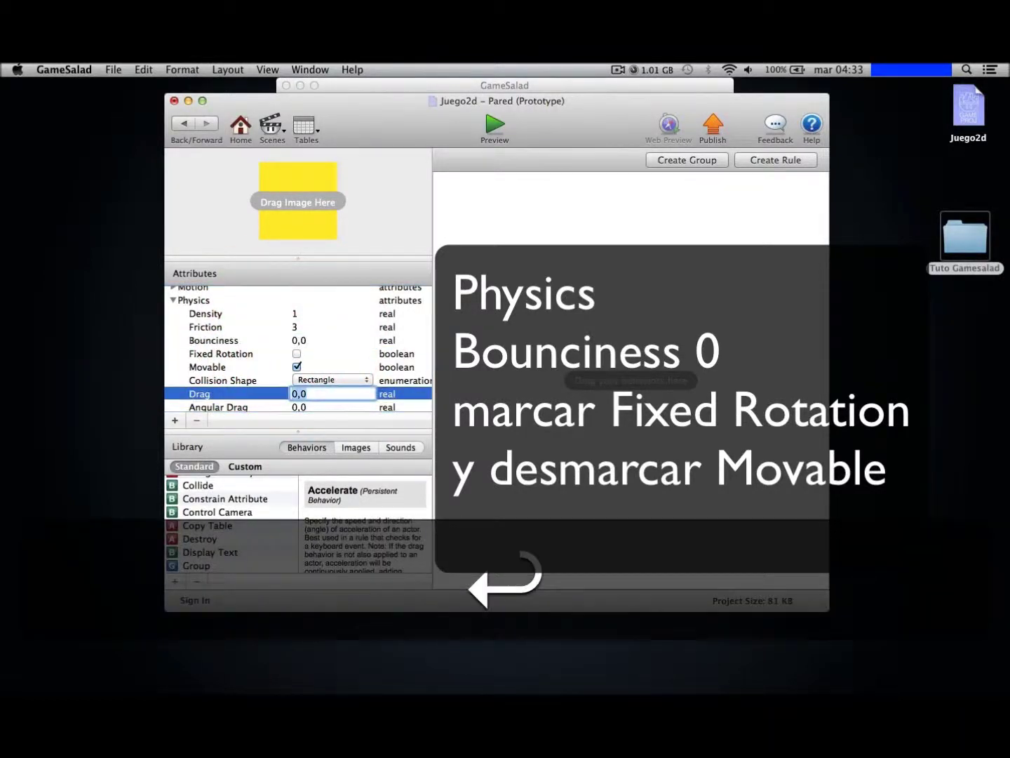
click(294, 351)
click(296, 363)
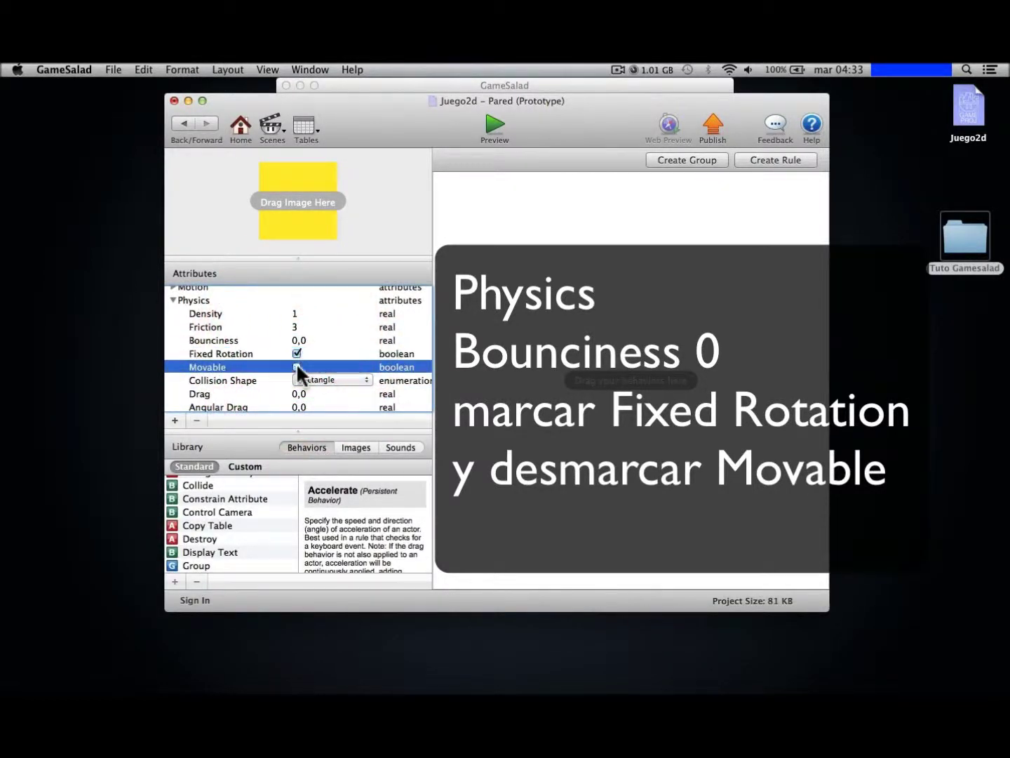
Add a Change Attribute behavior to Pared that sets self.Color.Alpha to 0.
scroll(242, 509, up, 5)
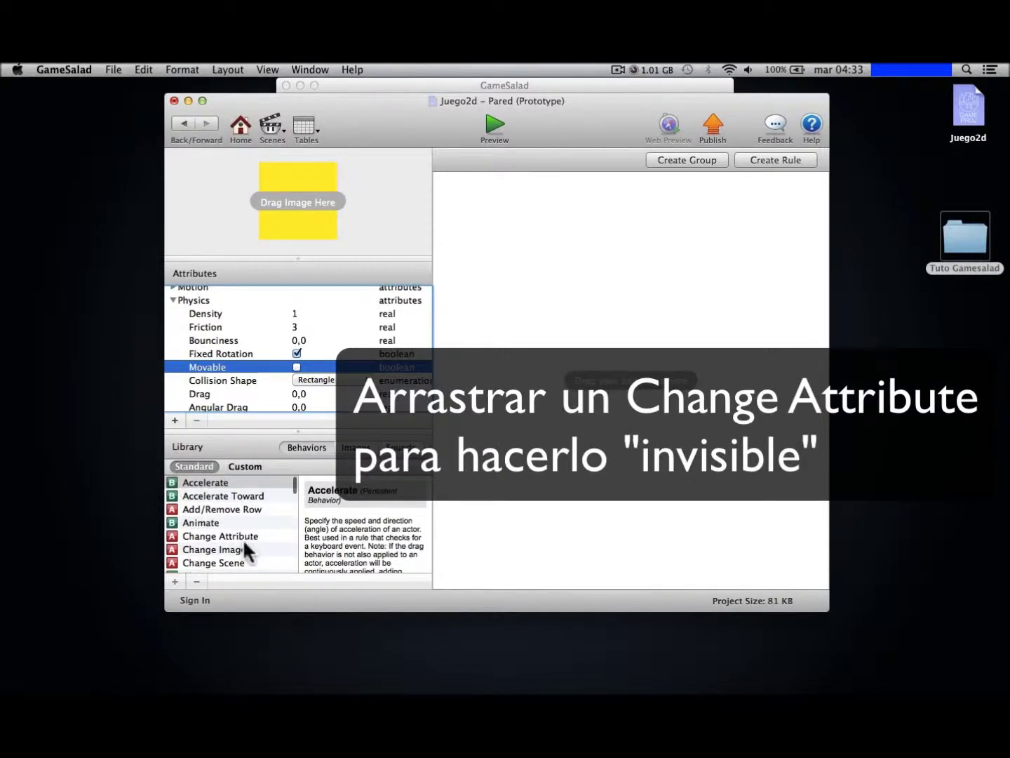
drag(233, 533, 596, 241)
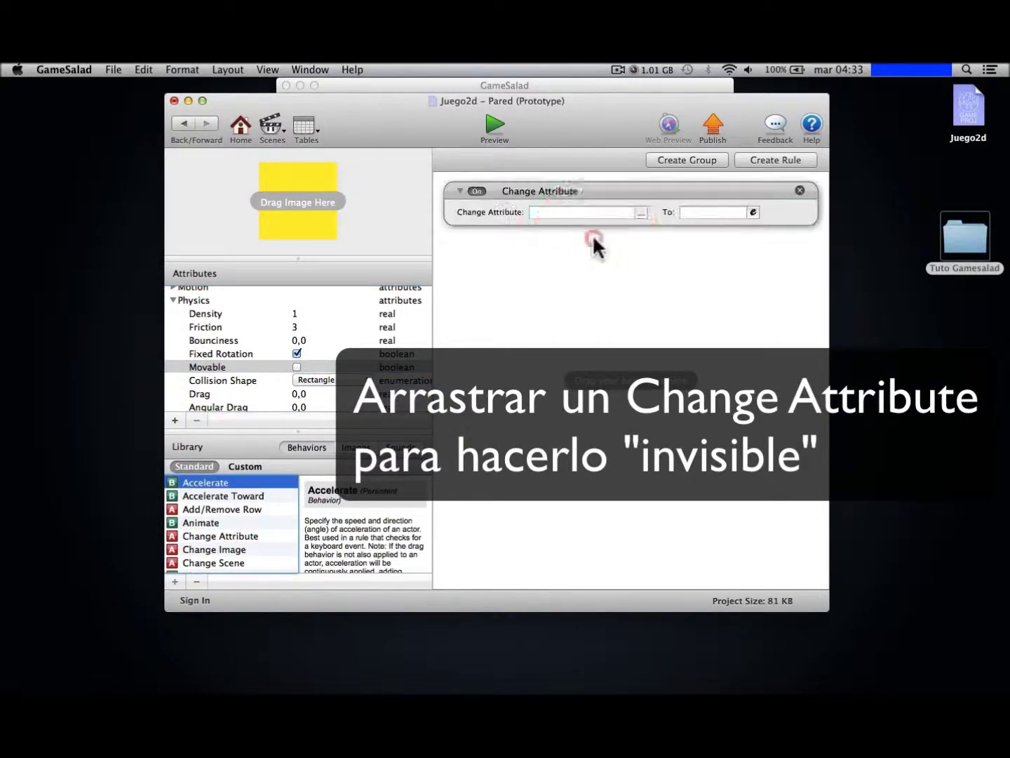
click(637, 211)
click(651, 249)
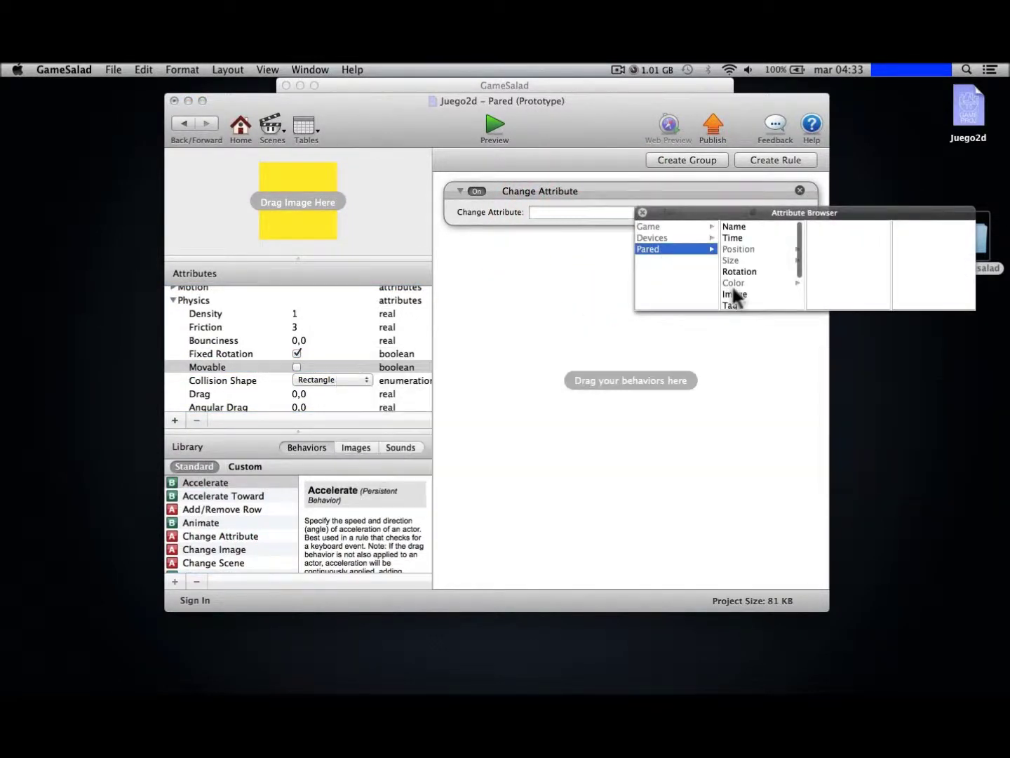
click(734, 282)
click(818, 260)
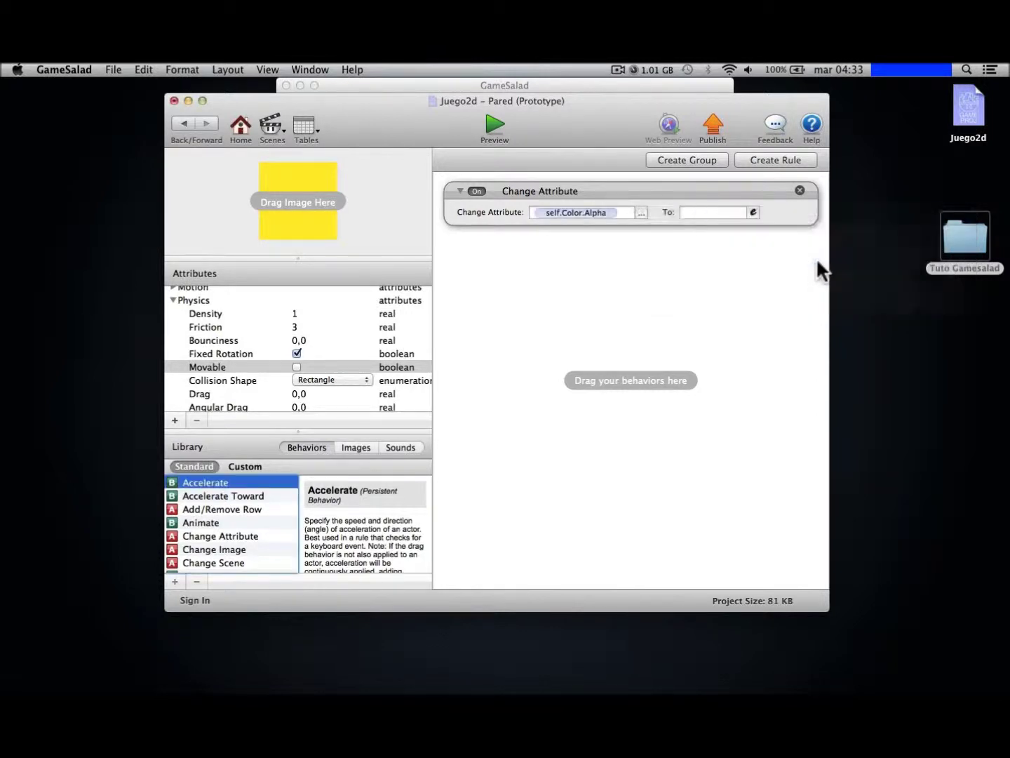
click(750, 210)
text(0)
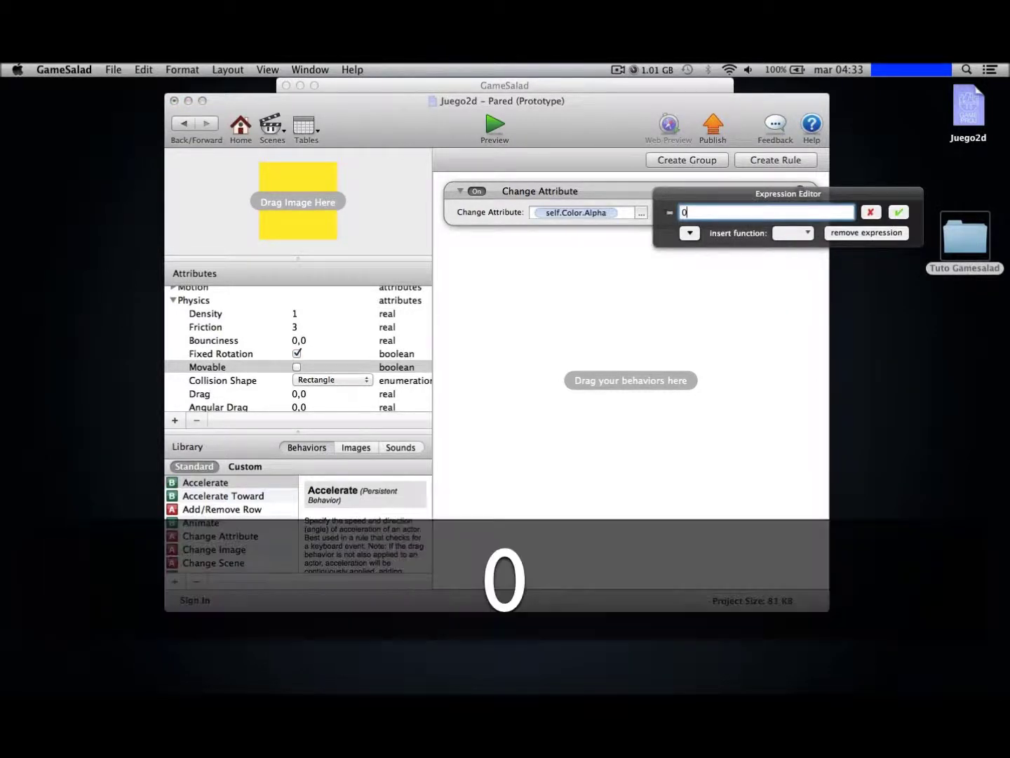
click(898, 212)
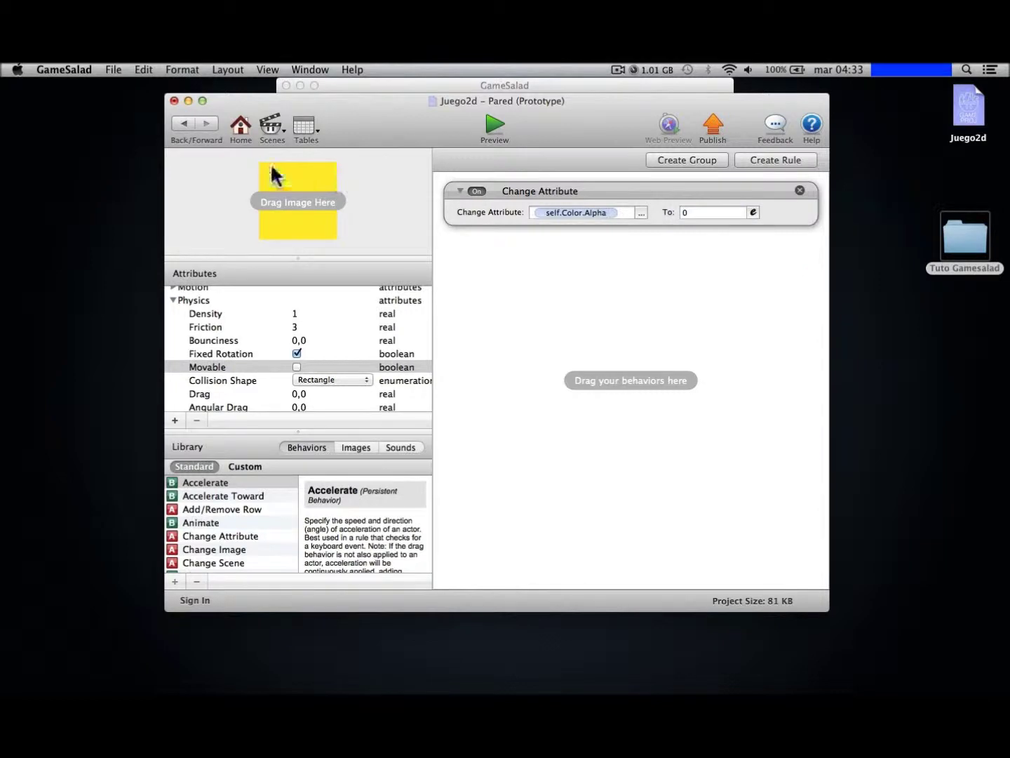
Open the Jugador actor and add a Collide behavior with actor of type Pared to its Colisiones group.
click(273, 129)
click(324, 143)
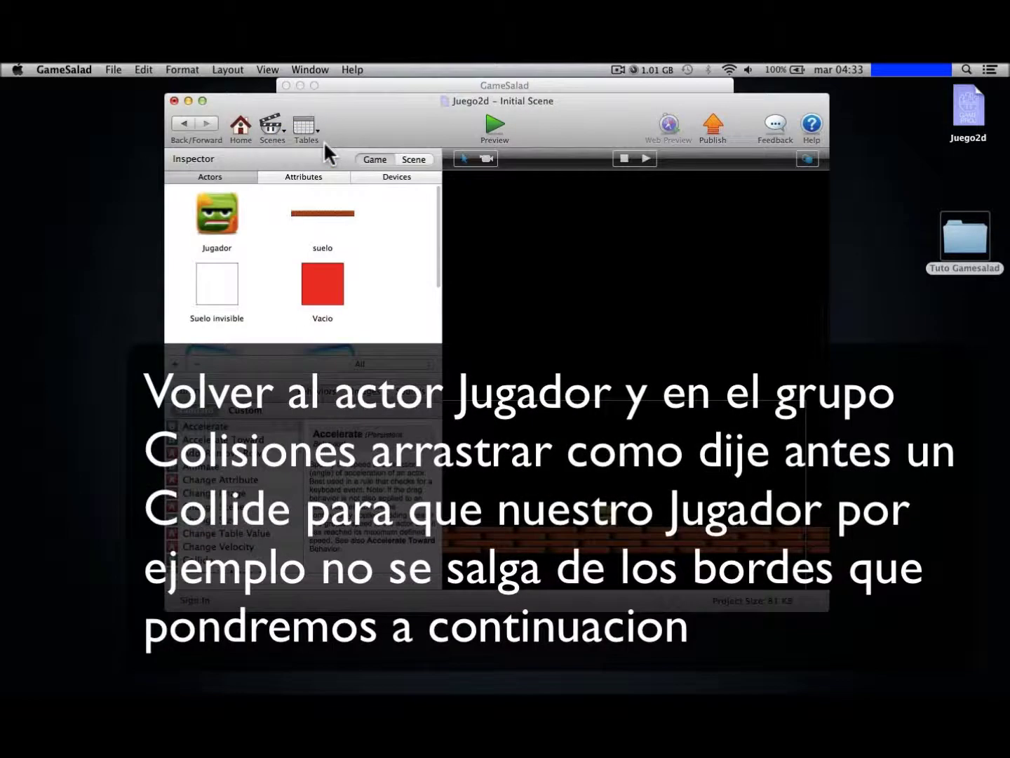
double_click(218, 215)
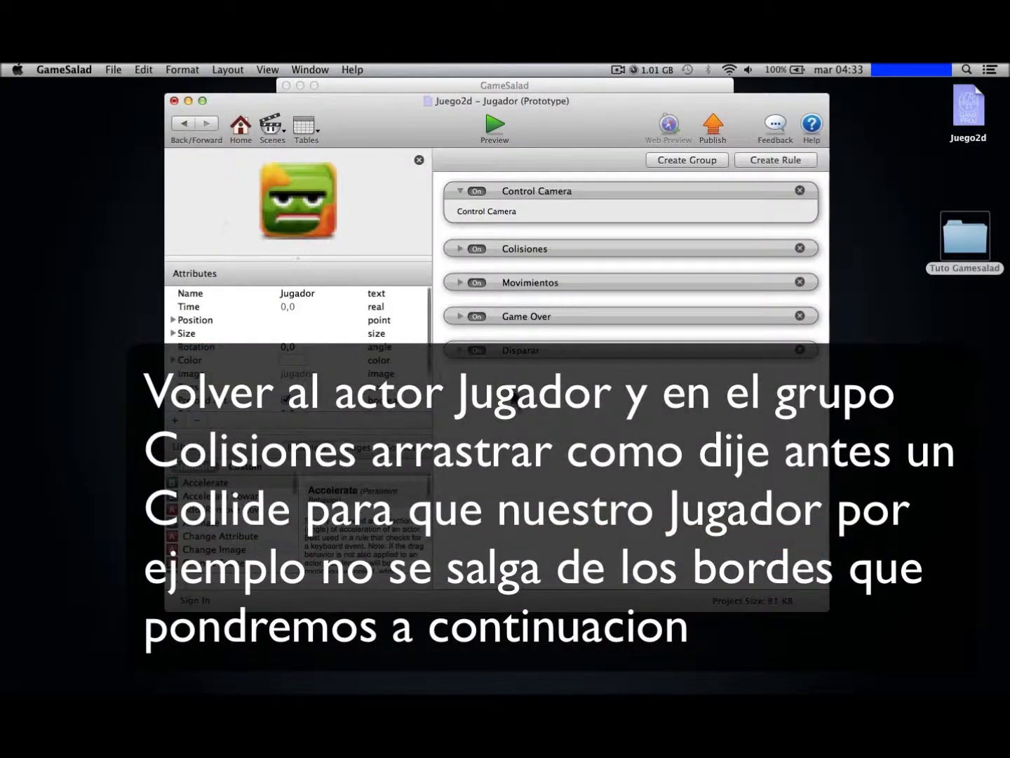
click(460, 191)
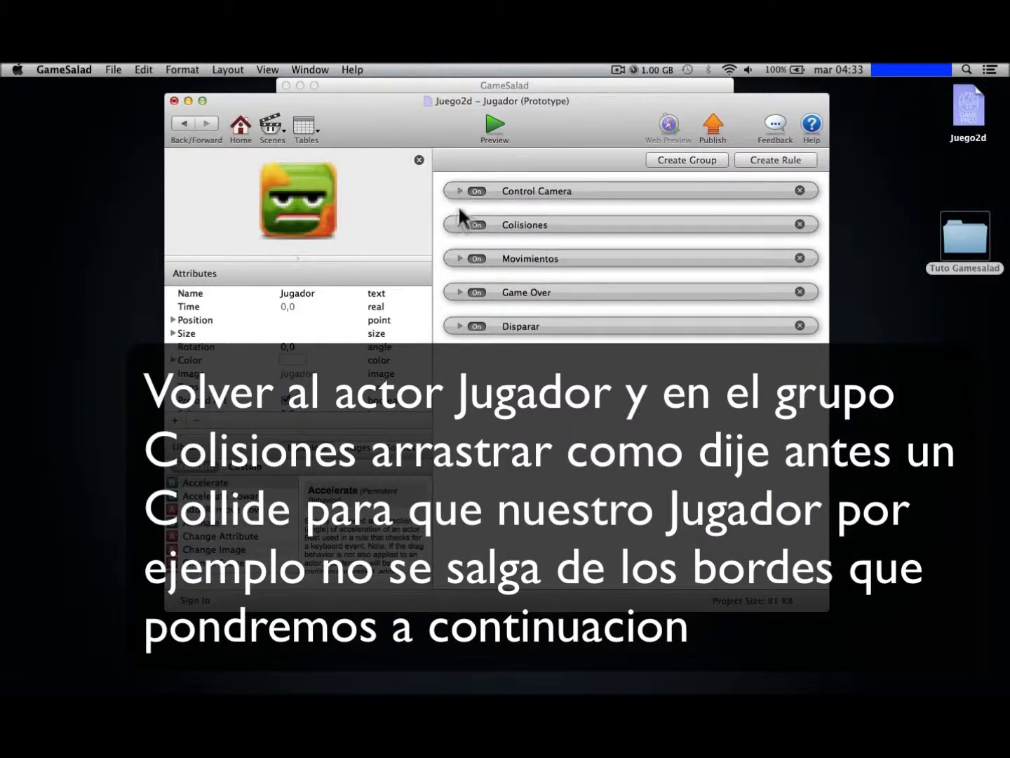
click(459, 224)
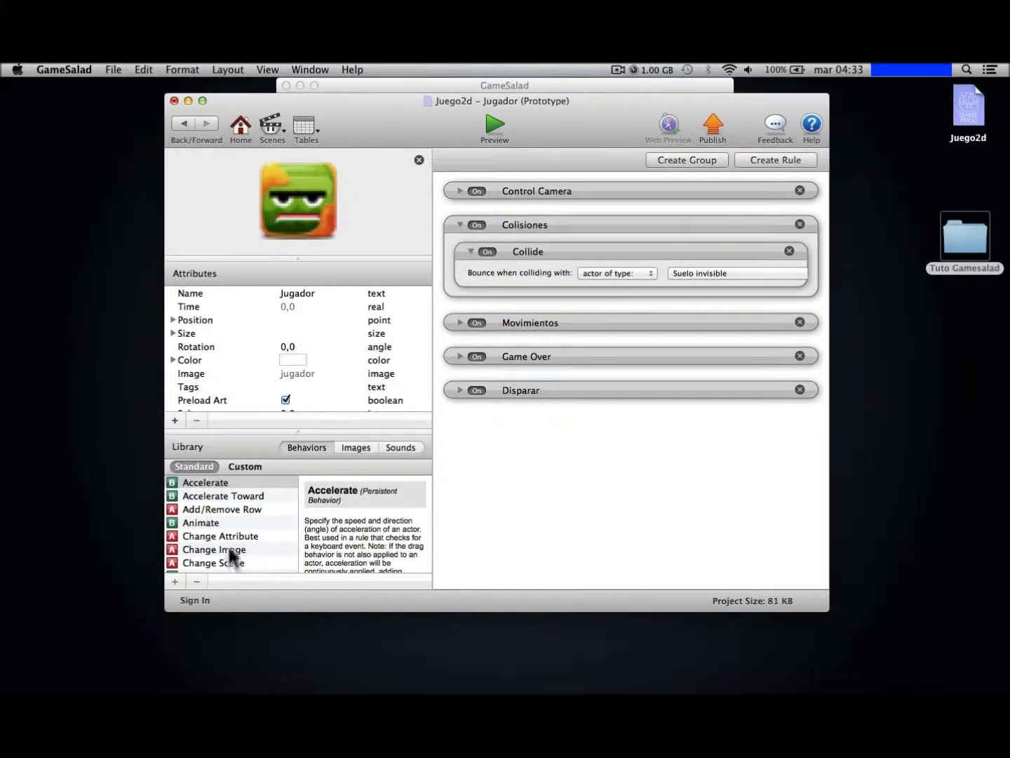
scroll(226, 548, down, 5)
drag(205, 531, 616, 301)
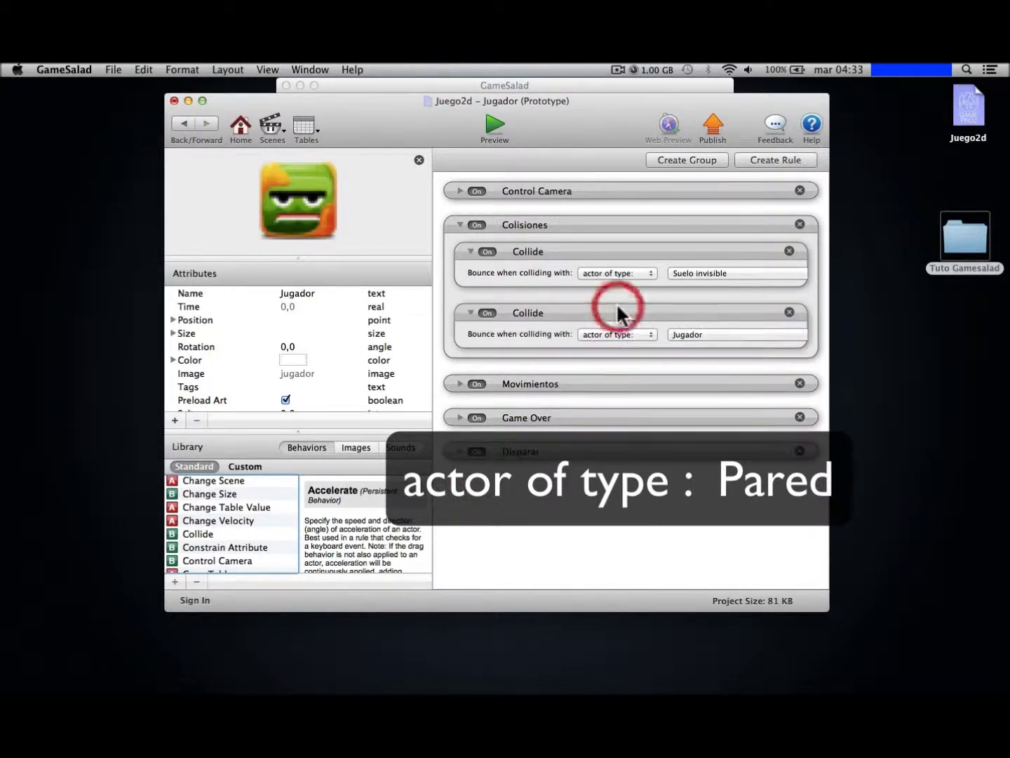
click(730, 333)
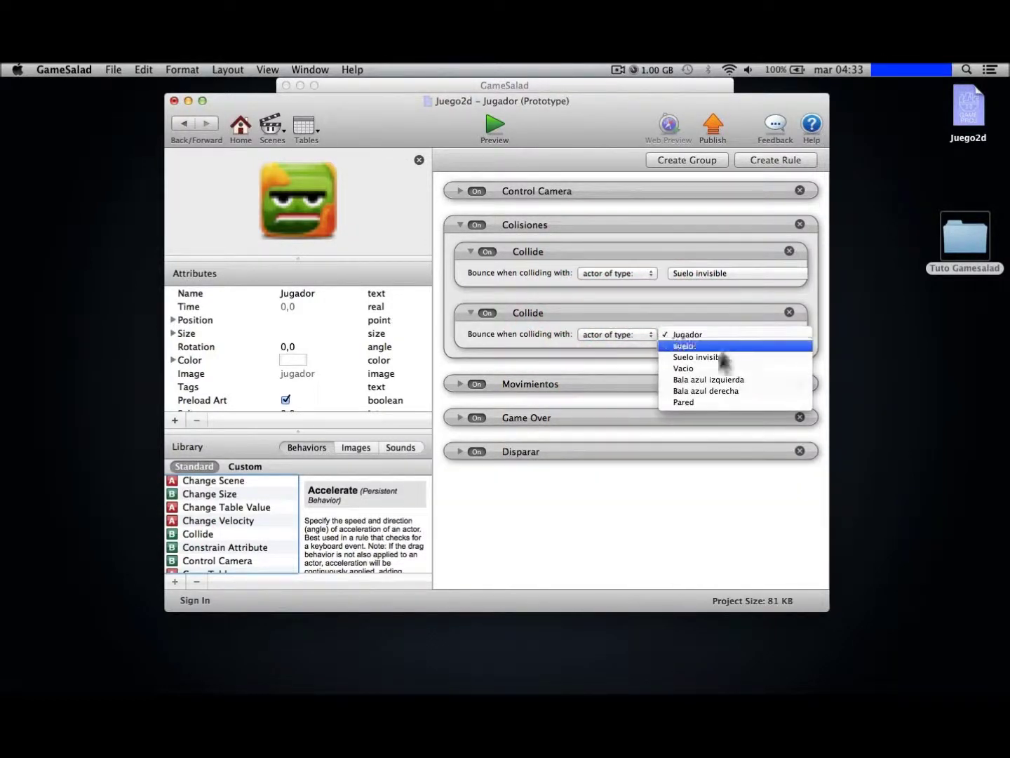
click(701, 402)
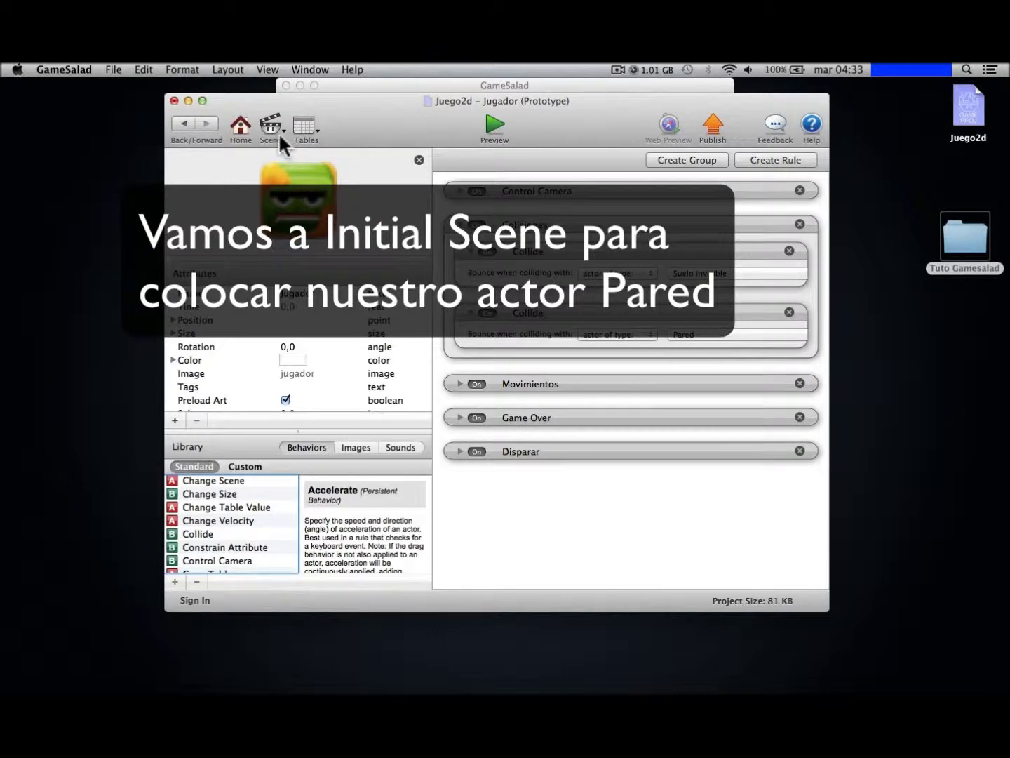
Return to Initial Scene, place a narrow Pared just outside the scene's left edge and stretch it up past the visible area.
click(279, 132)
click(349, 148)
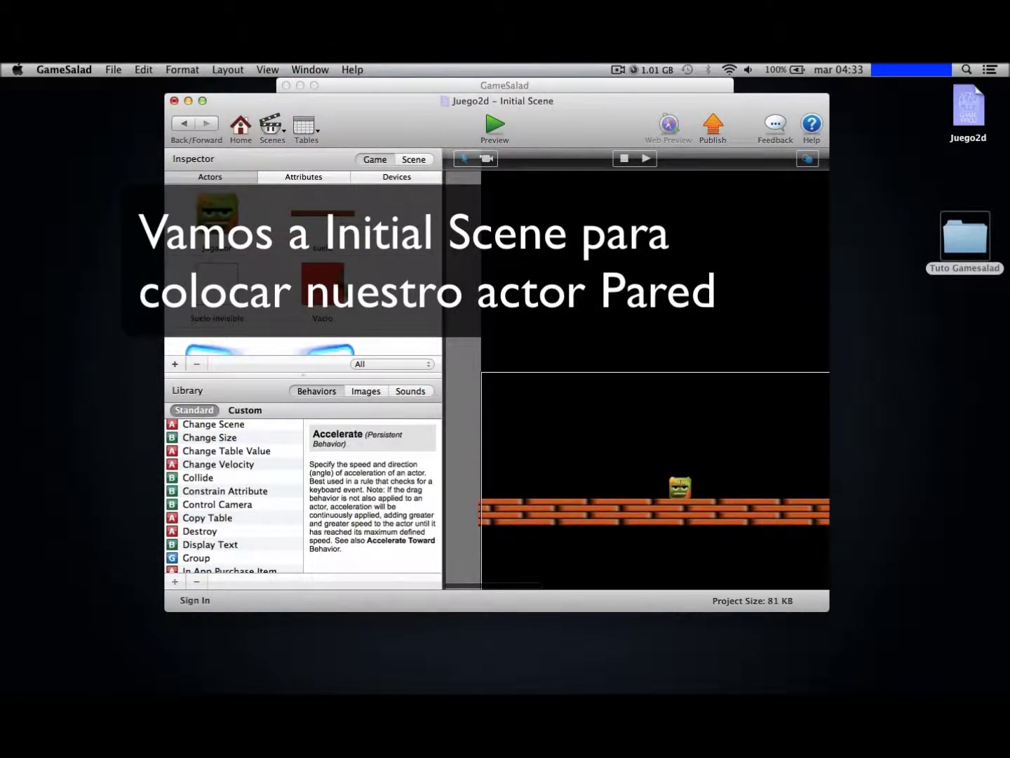
scroll(336, 272, down, 3)
drag(230, 313, 522, 467)
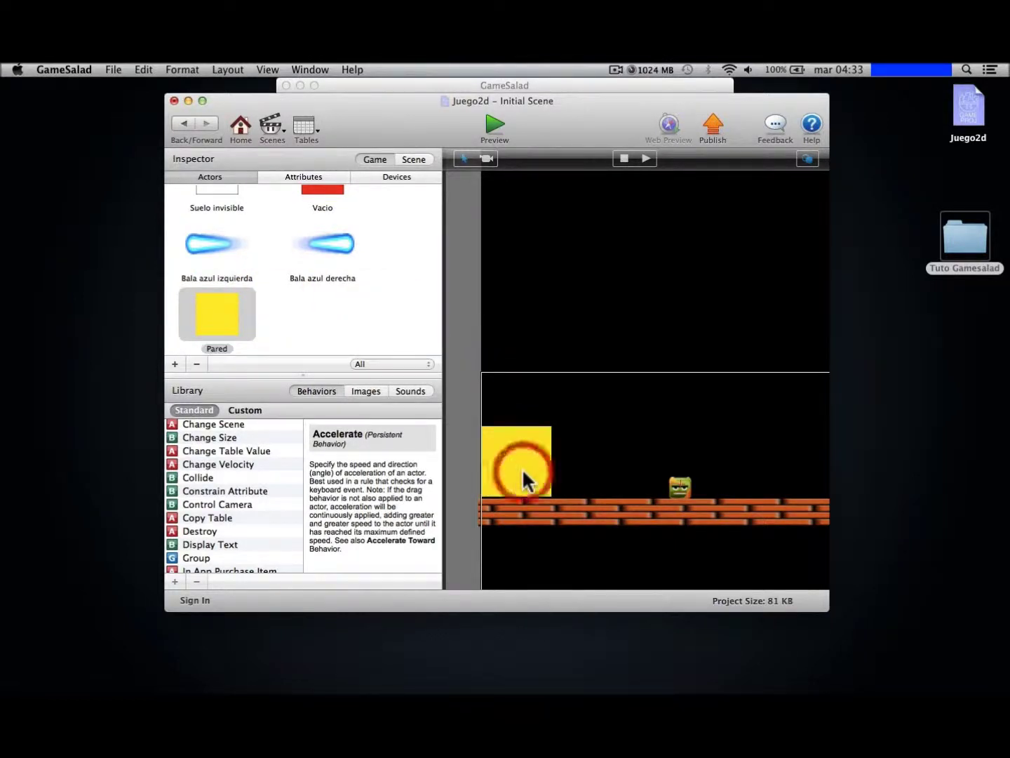
click(484, 514)
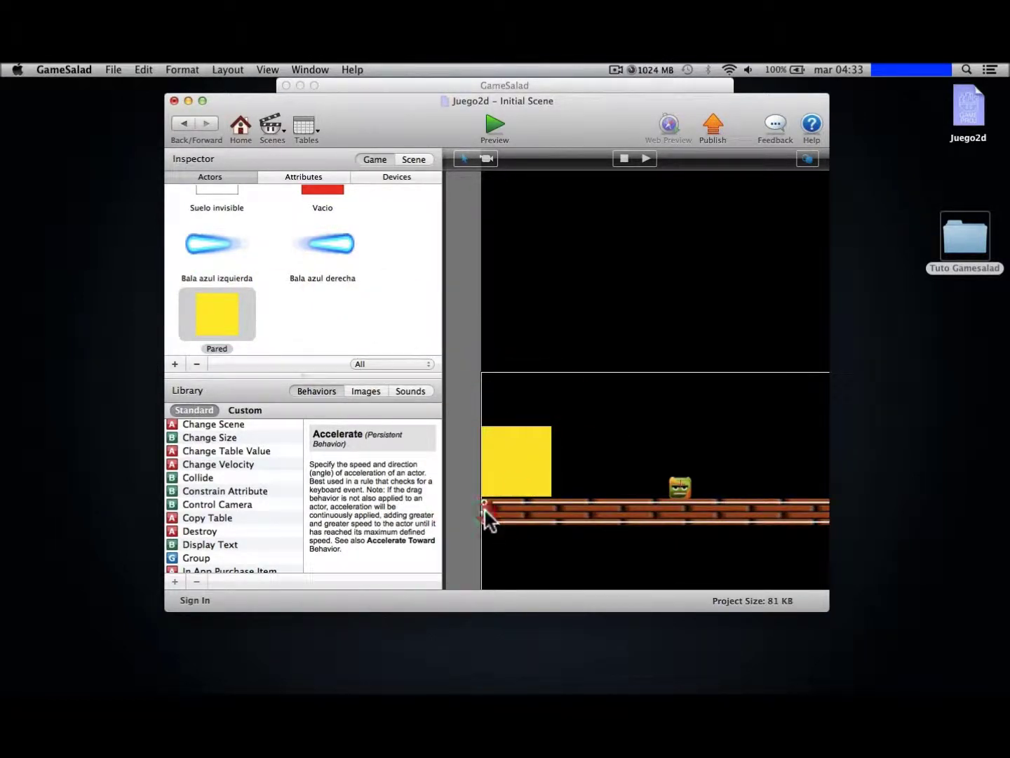
drag(523, 466, 463, 517)
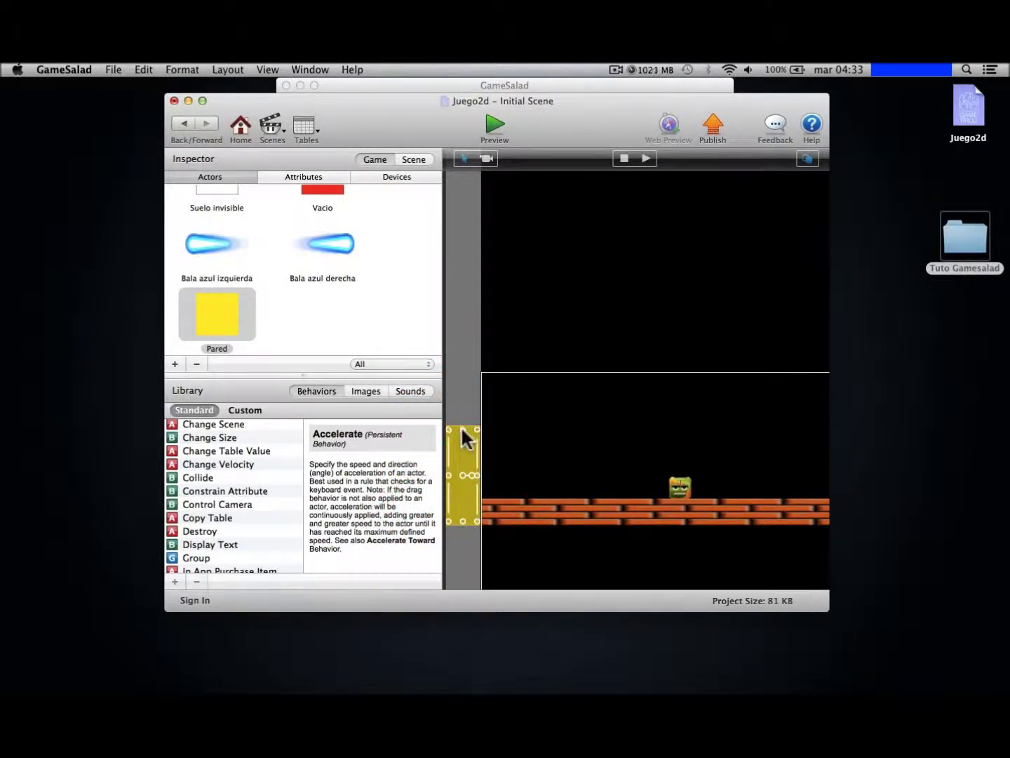
drag(464, 433, 477, 105)
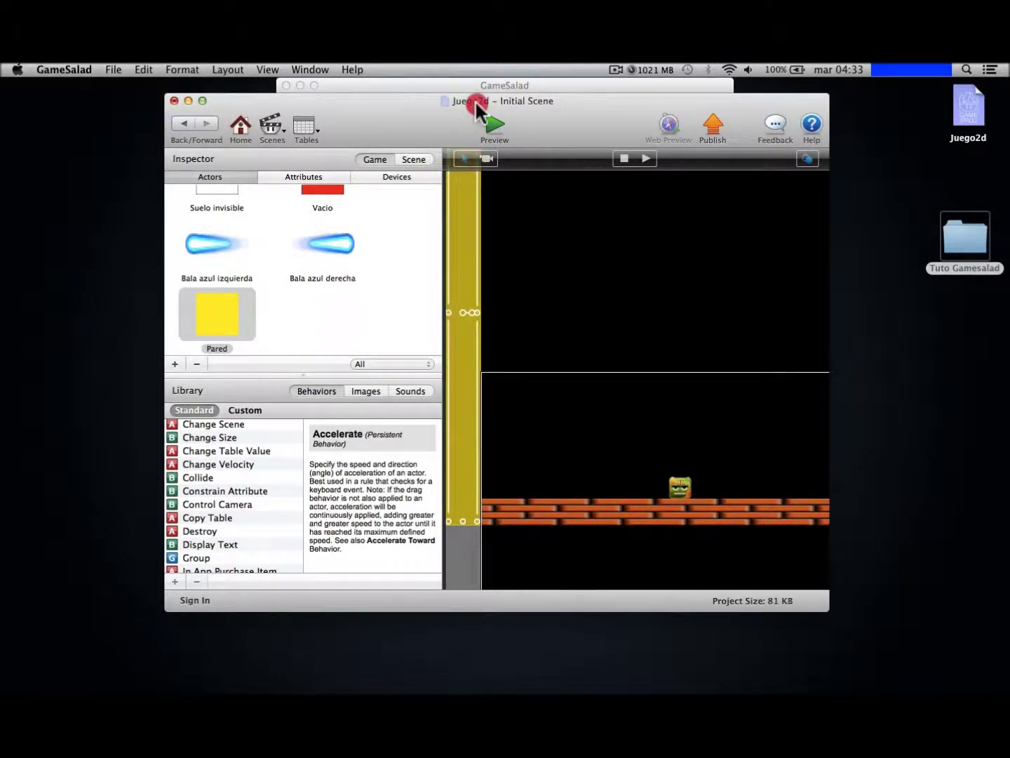
Place another Pared as a low block on the brick floor a short distance to the right of Jugador.
scroll(640, 385, right, 5)
scroll(641, 385, left, 3)
drag(226, 317, 561, 466)
drag(218, 319, 797, 465)
Place a narrow Pared just outside the scene's right edge and stretch it upward into a tall wall.
scroll(763, 405, right, 10)
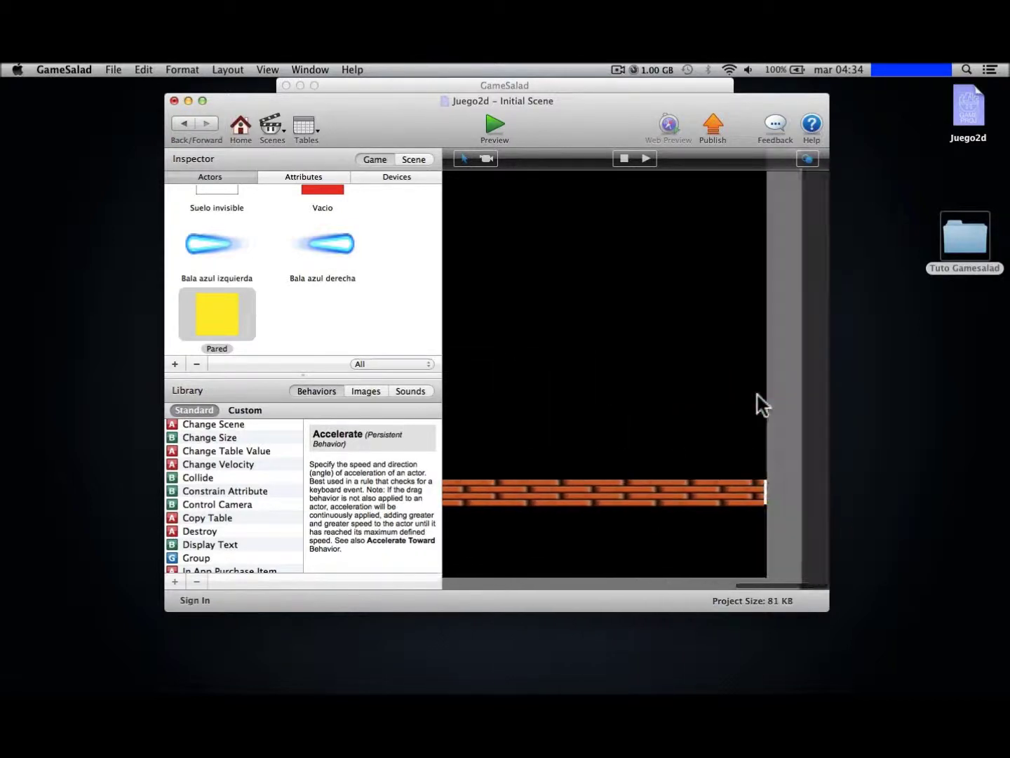
click(785, 503)
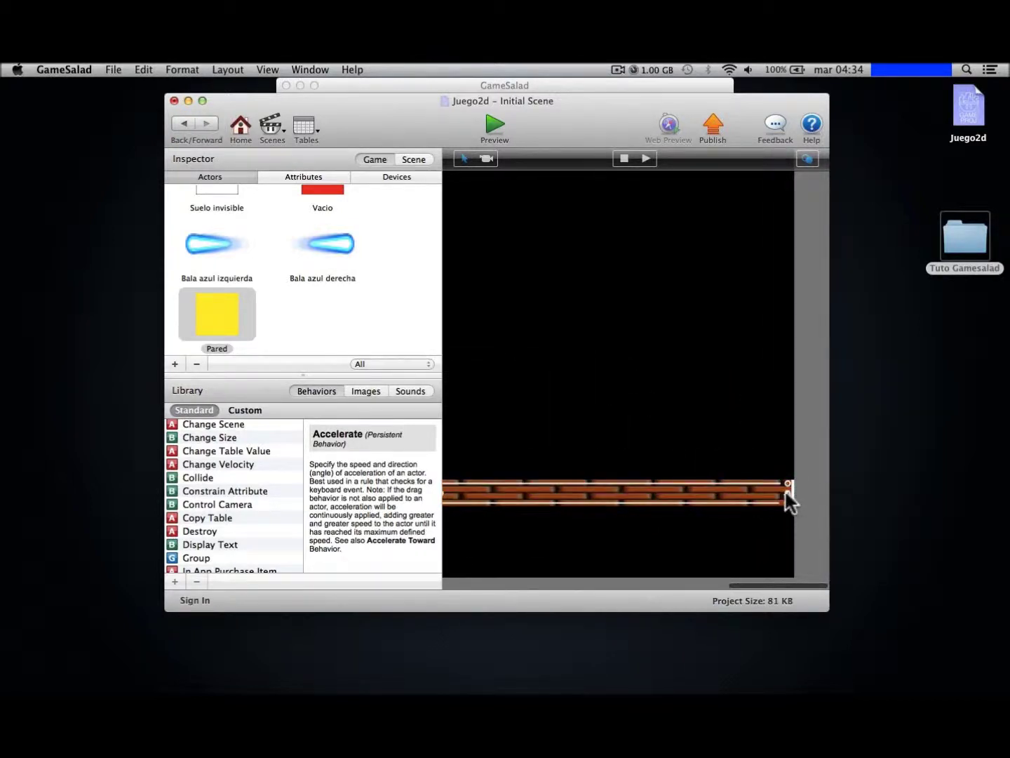
drag(201, 323, 814, 73)
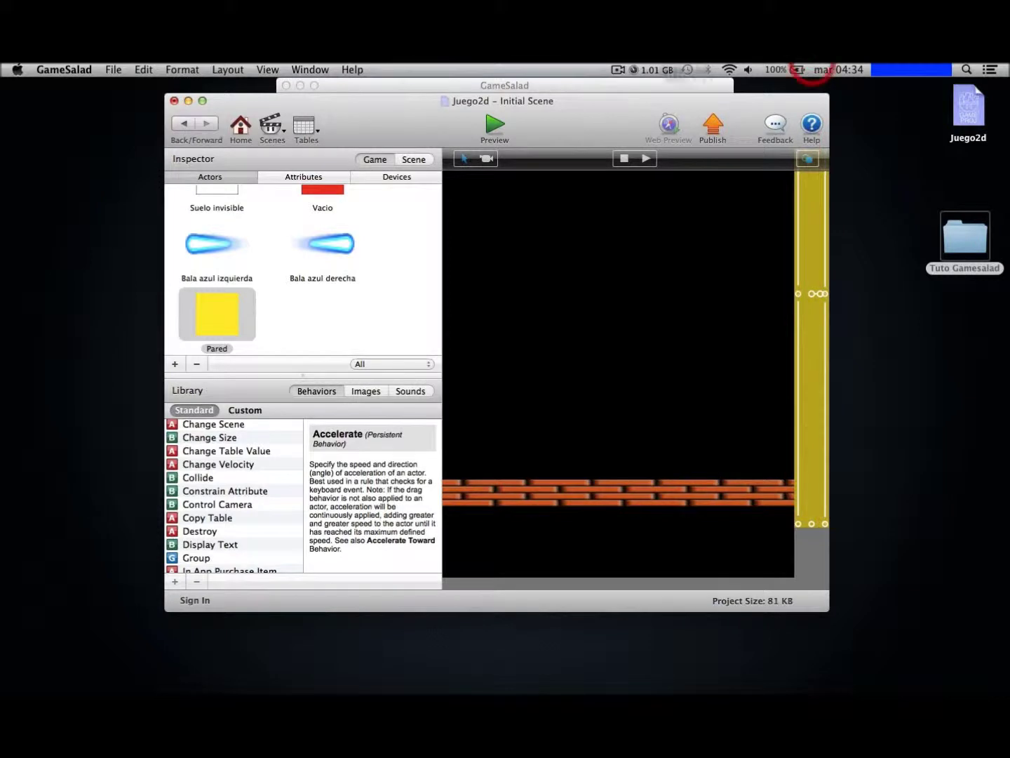
Preview the game and test Jugador's collisions with the Pared actors by moving left and right and shooting both ways.
click(488, 121)
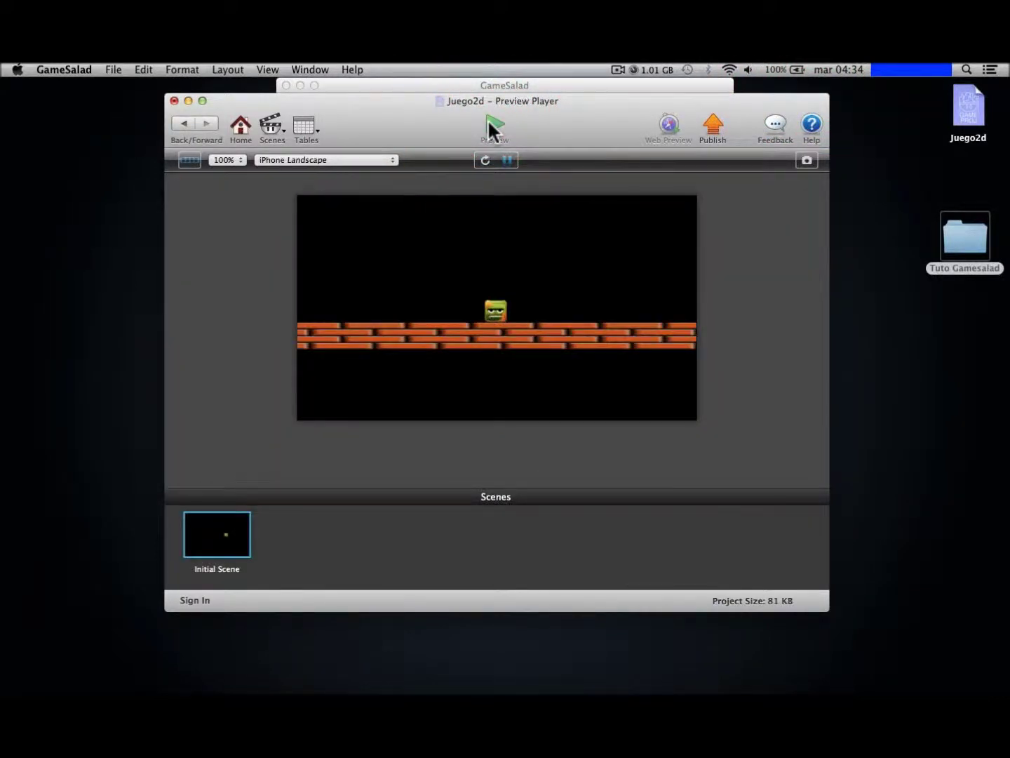
key(Right)
key(b)
key(Left)
key(v)
key(Left)
key(Right)
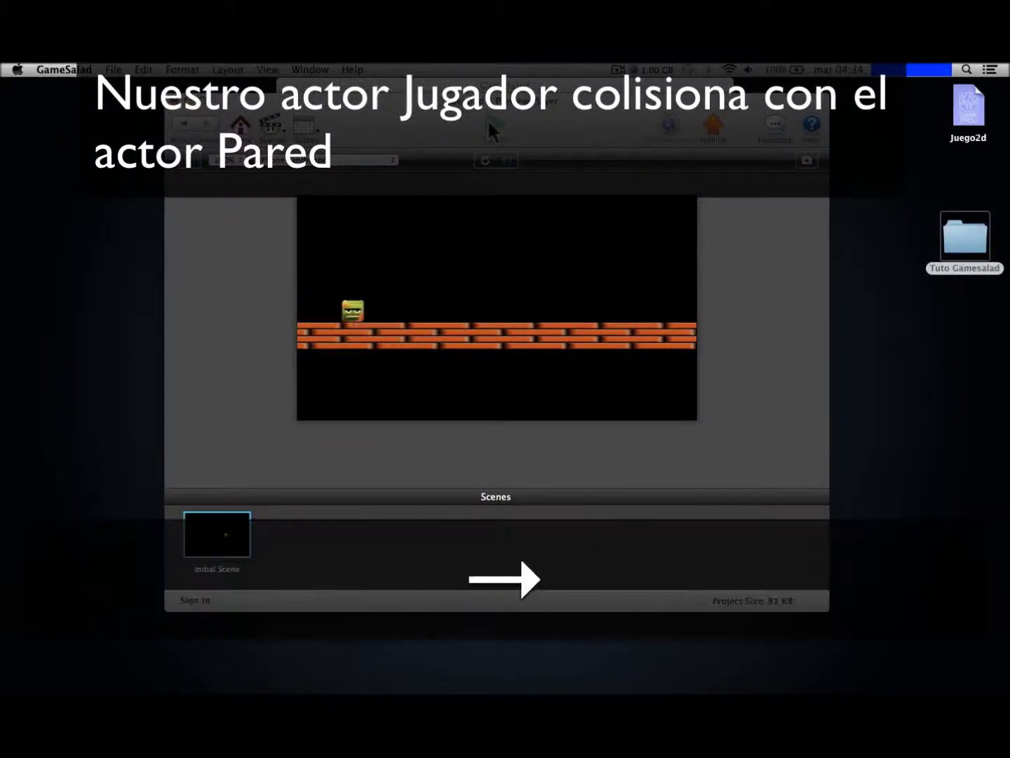
key(b)
key(v)
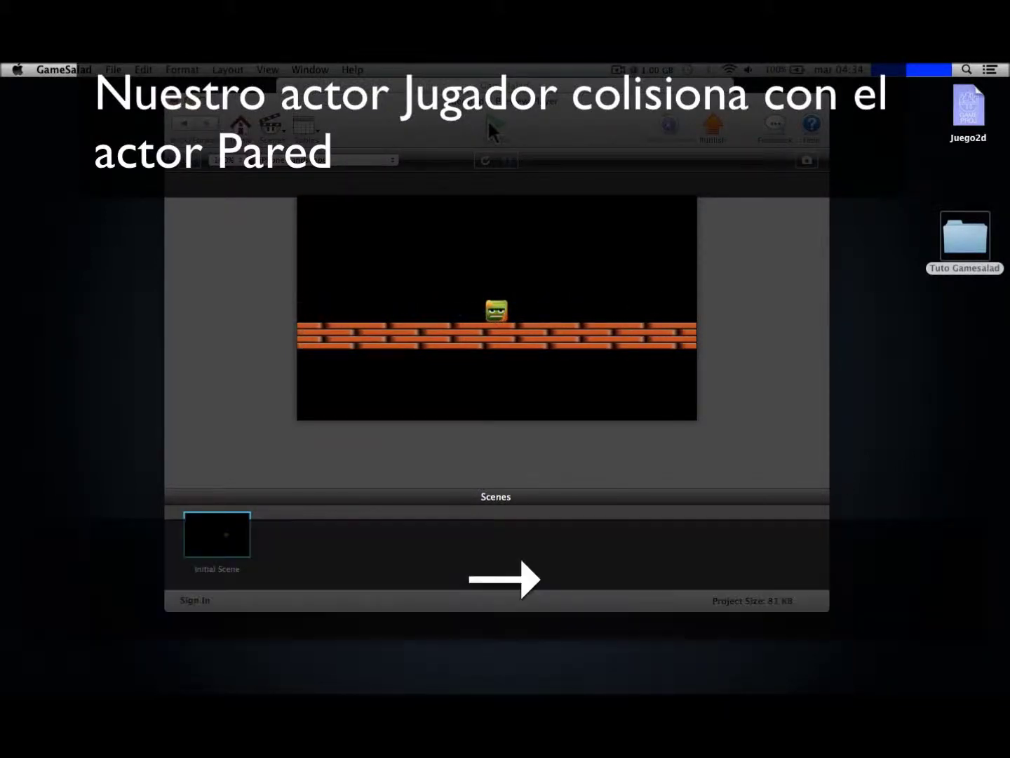
key(Left)
key(Right)
key(Left)
key(Right)
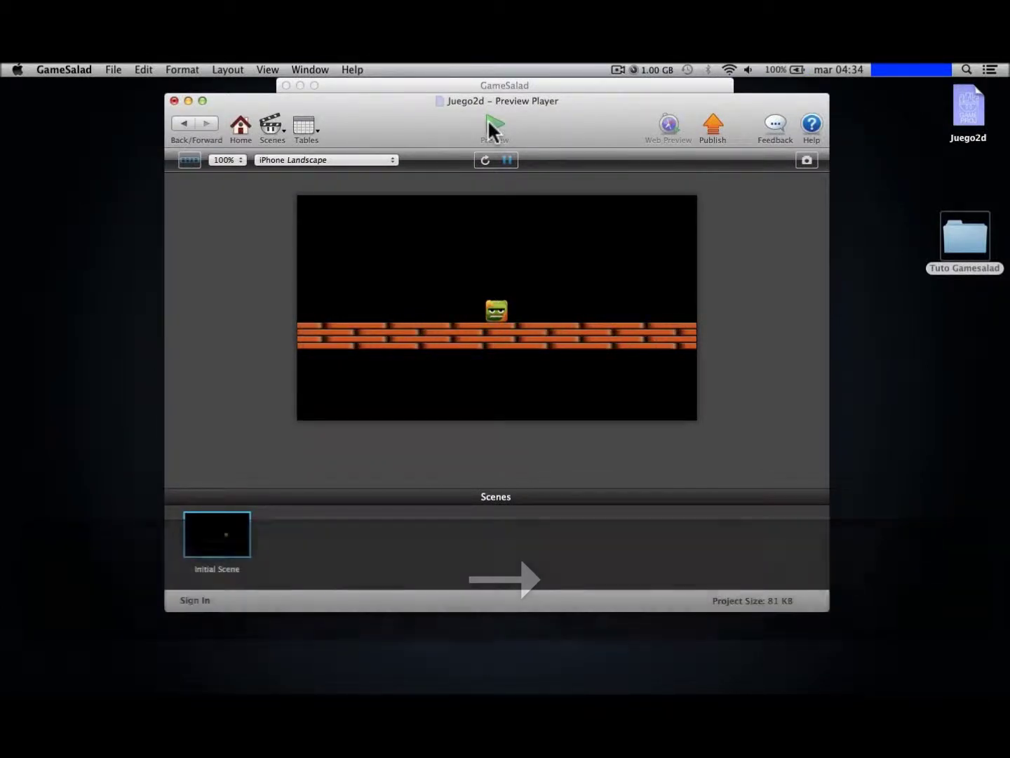
key(Left)
key(Right)
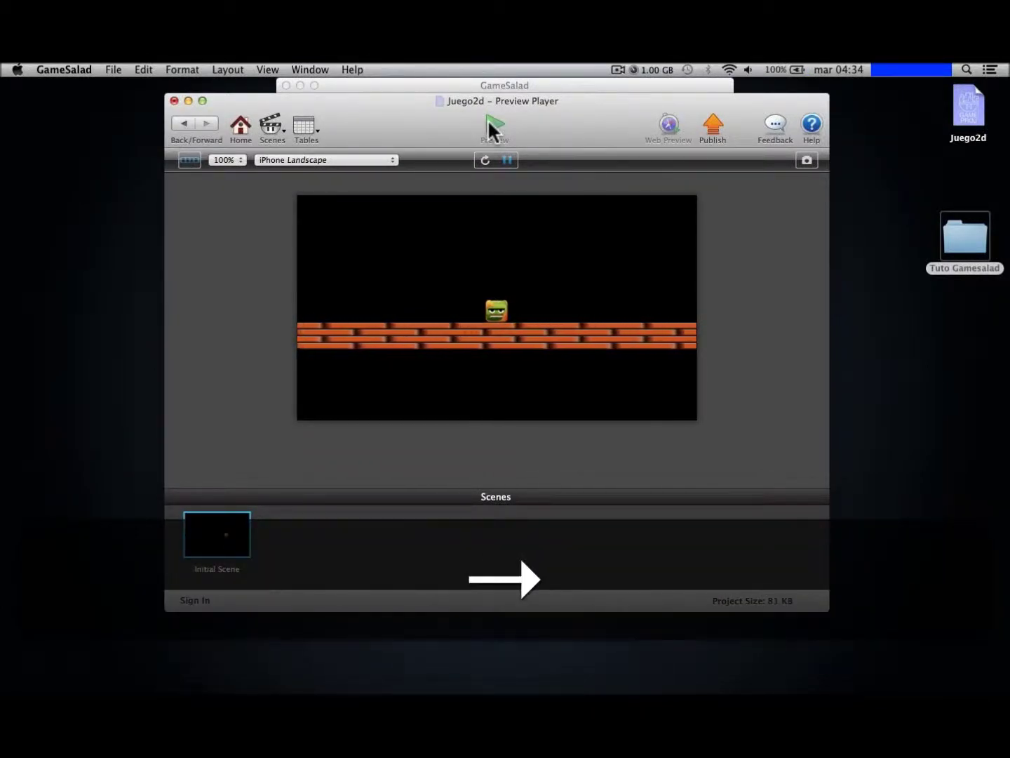
key(Right)
key(Left)
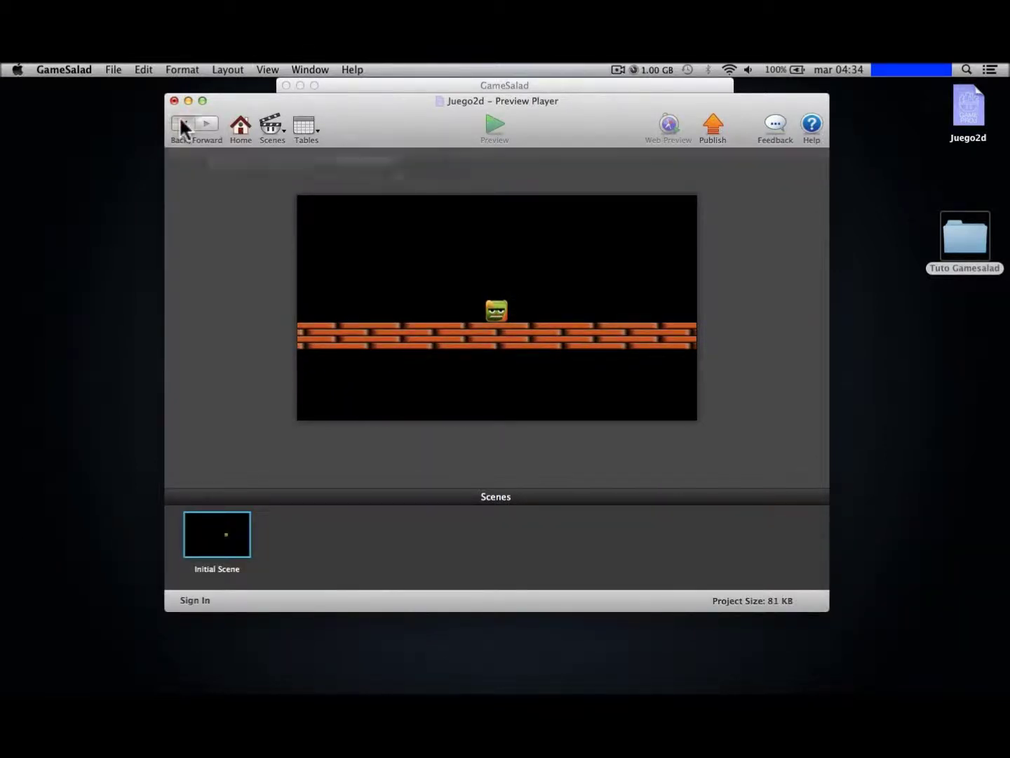
Leave the preview, examine the attributes and behaviors of Pared and Suelo invisible, and return to Initial Scene.
click(182, 124)
scroll(357, 308, down, 5)
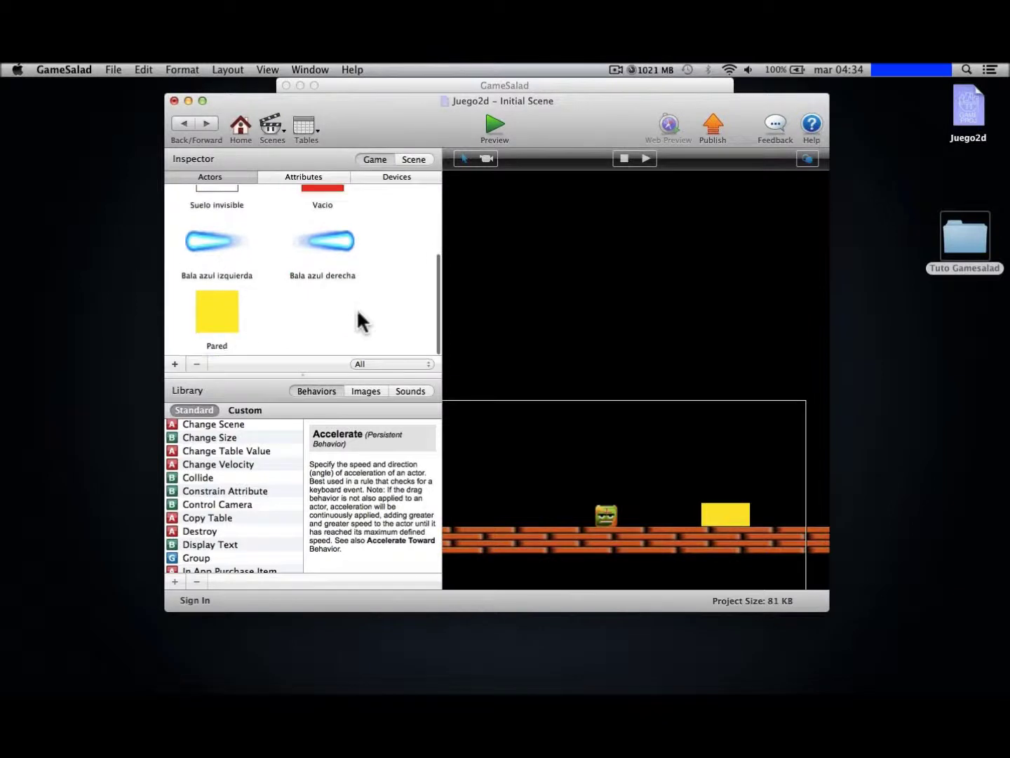
double_click(220, 309)
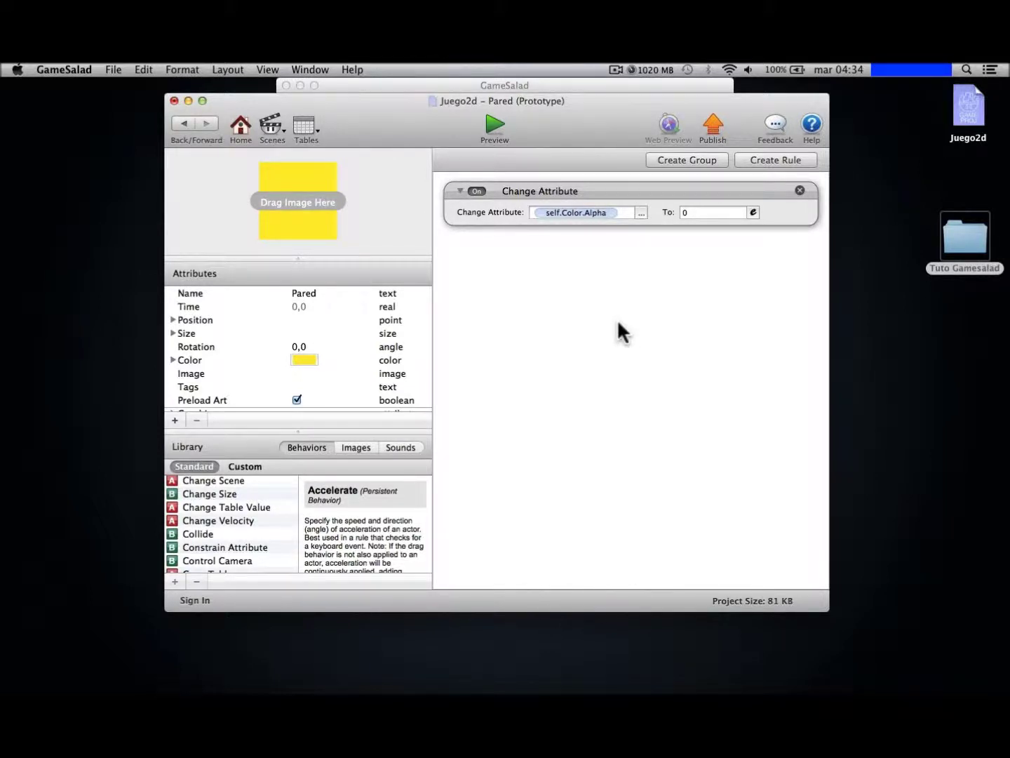
click(184, 123)
click(222, 291)
double_click(221, 291)
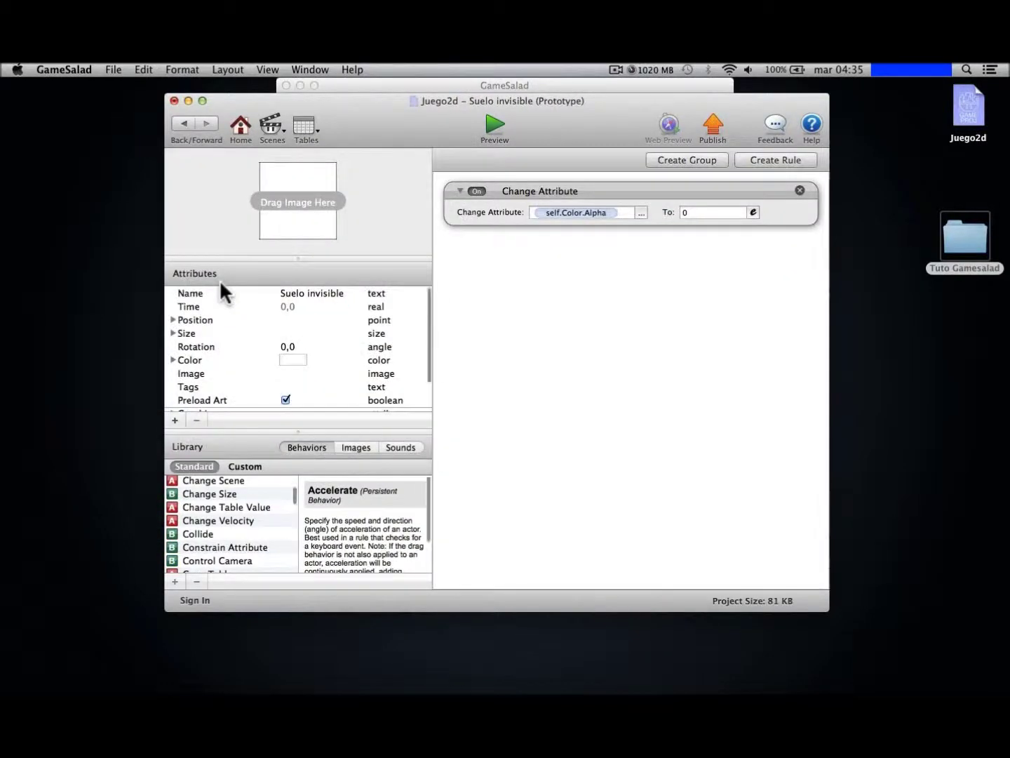
click(184, 125)
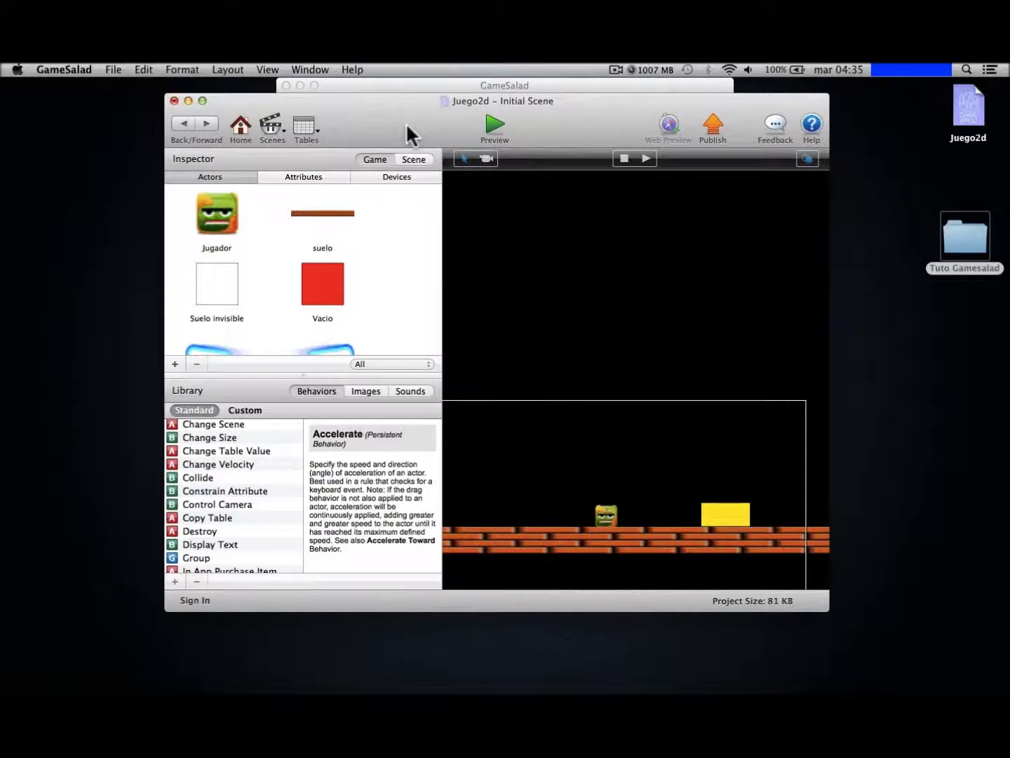
Open the Pared actor and switch off its Change Attribute behavior that sets self.Color.Alpha to 0.
scroll(267, 316, down, 1)
scroll(266, 317, down, 3)
double_click(228, 313)
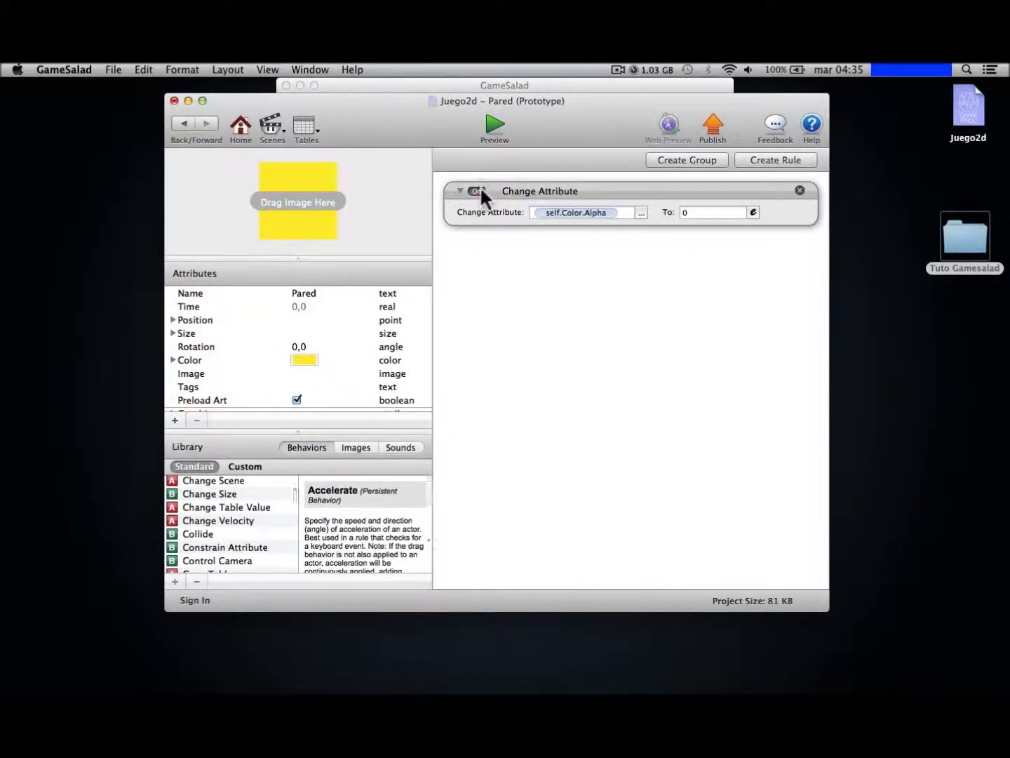
Preview the game and test Jugador's collisions with the left boundary wall and both sides of the low Pared block.
click(492, 123)
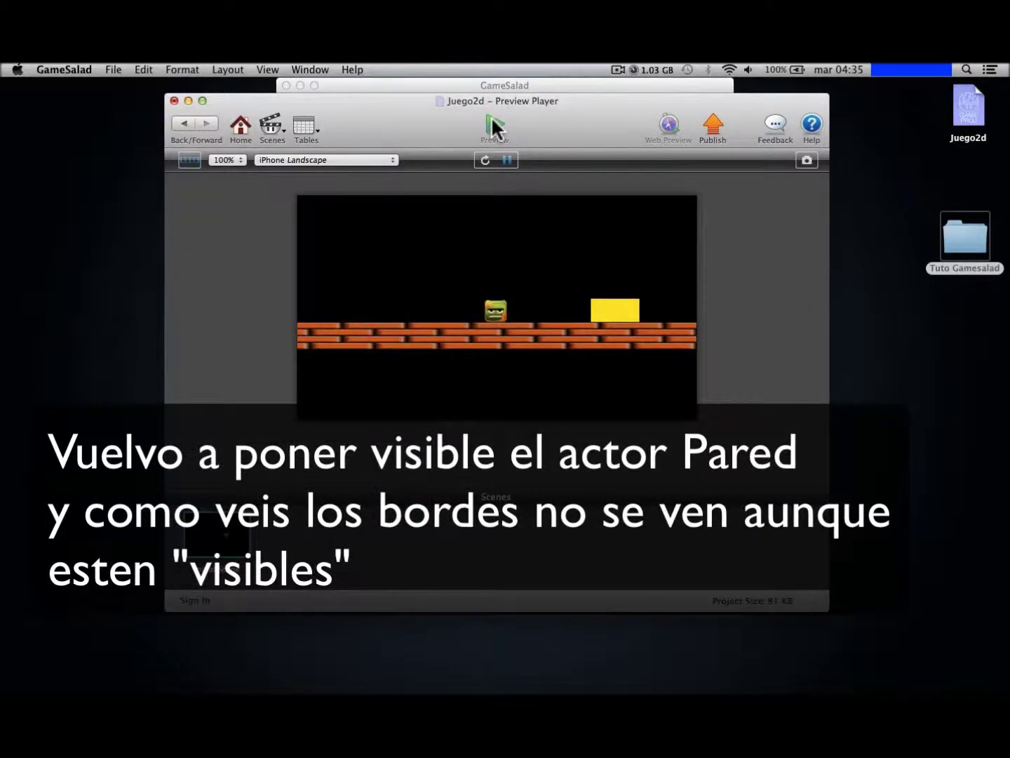
key(Left)
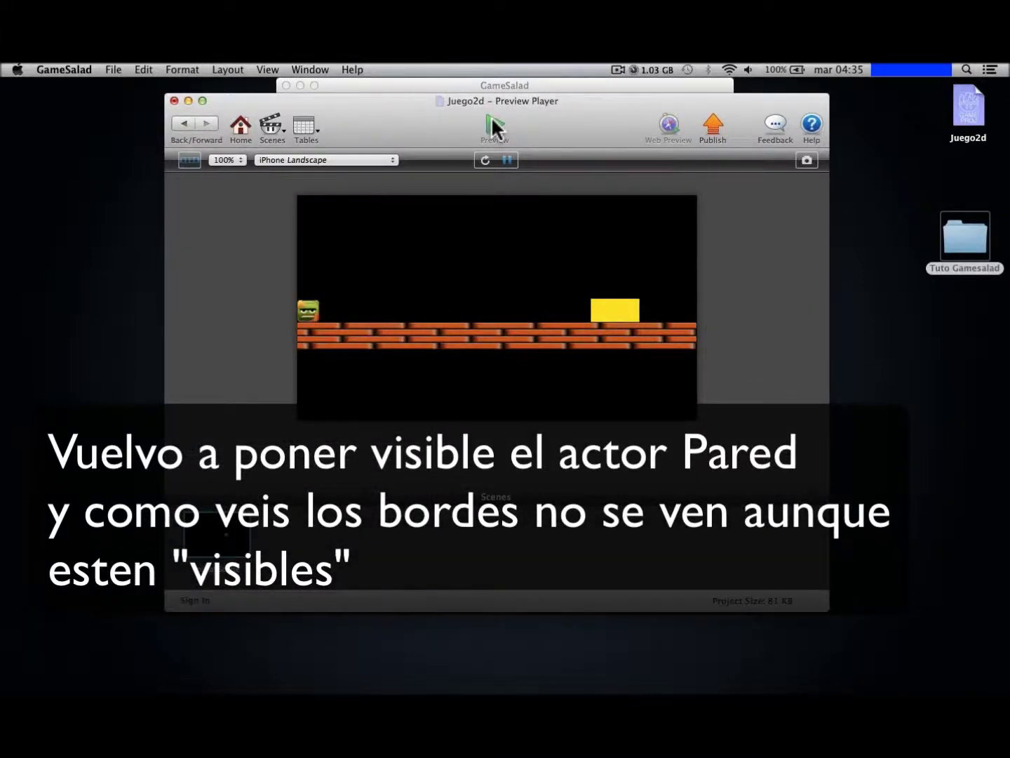
key(Right)
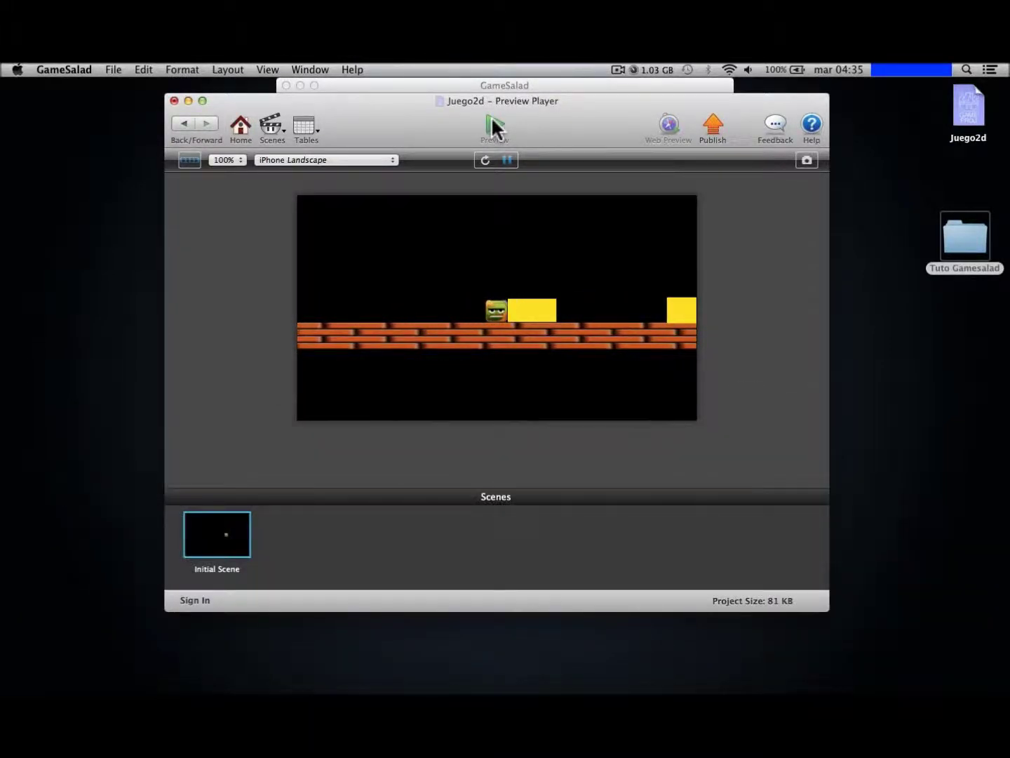
key(Left)
key(Right)
key(Right)
key(Left)
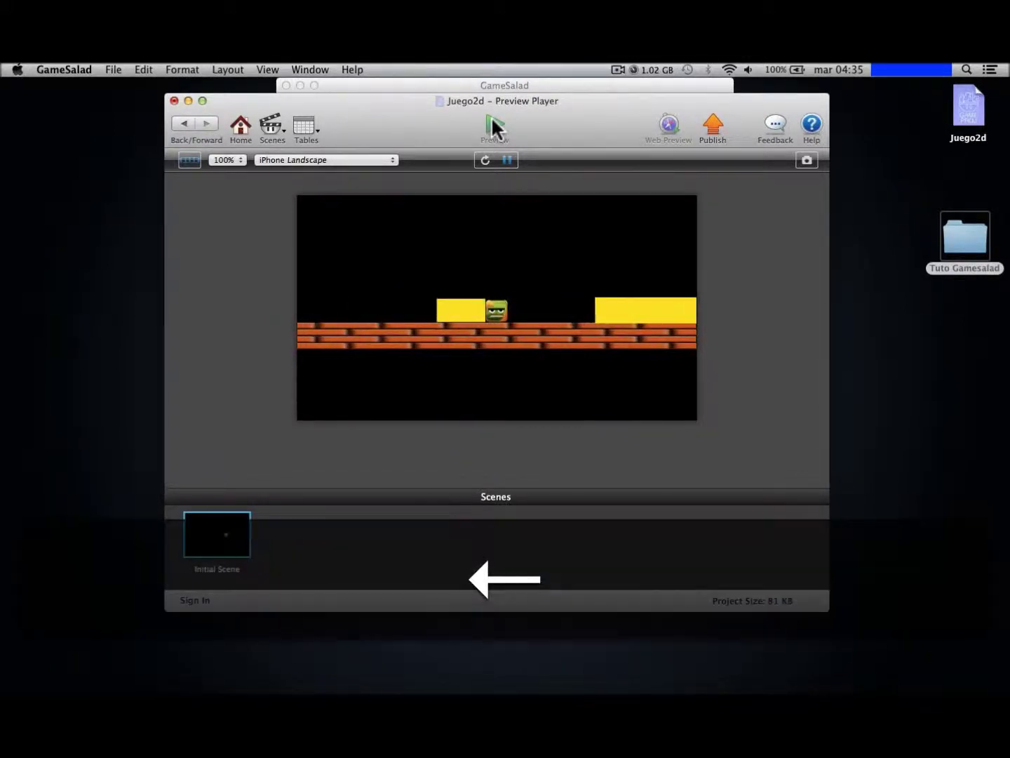
key(Right)
key(Left)
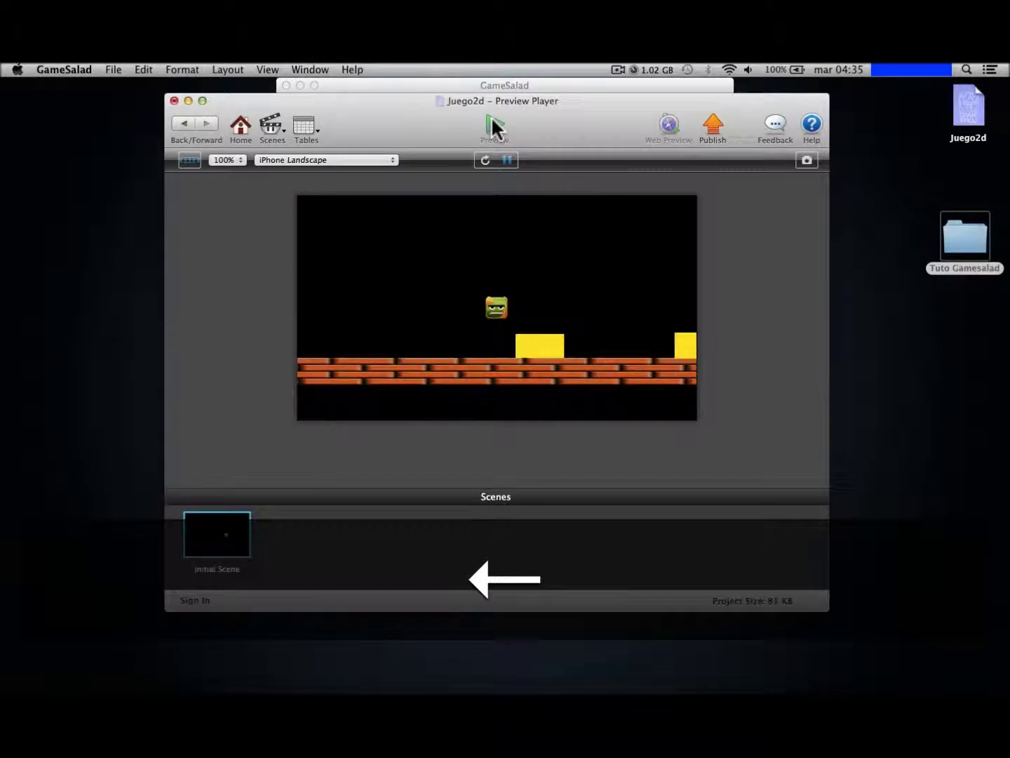
key(Left)
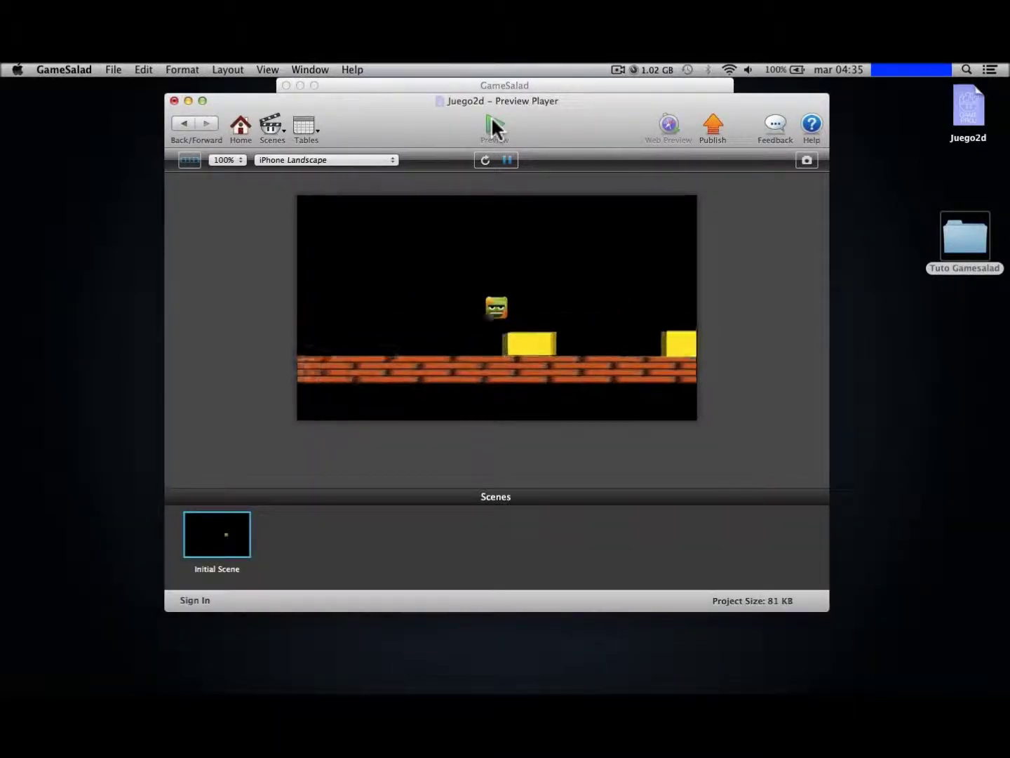
Run Jugador to the scene's right edge to test the boundary wall, and shoot in both directions there.
key(Right)
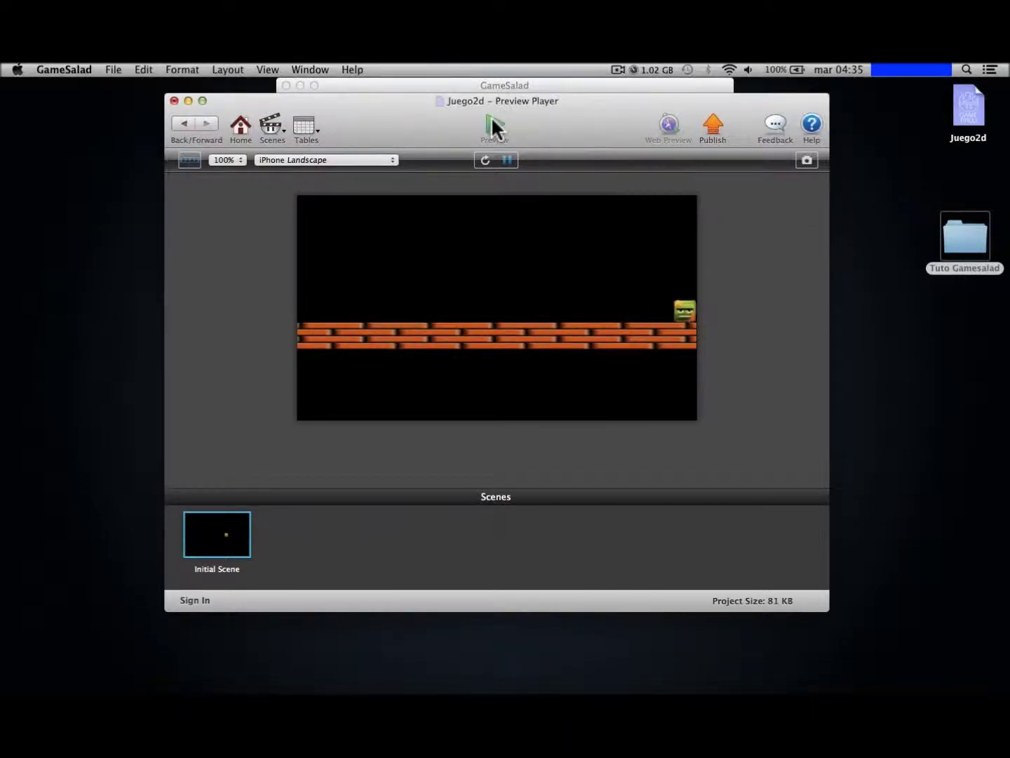
key(Right)
key(Left)
key(b)
key(v)
key(b)
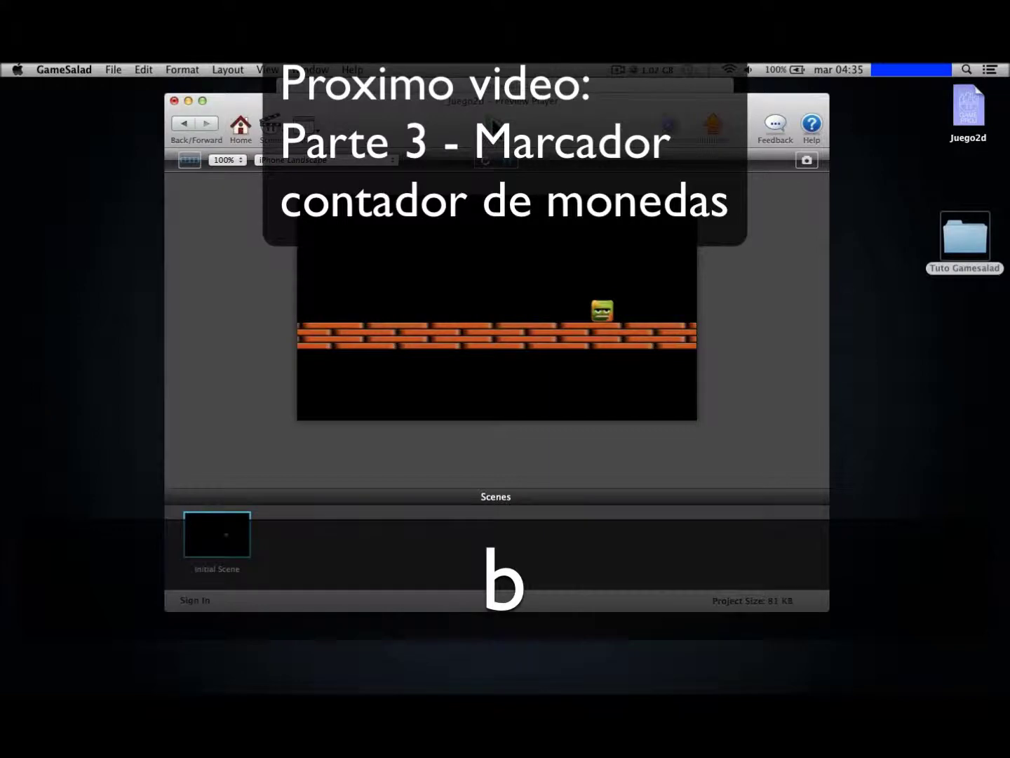
key(Up)
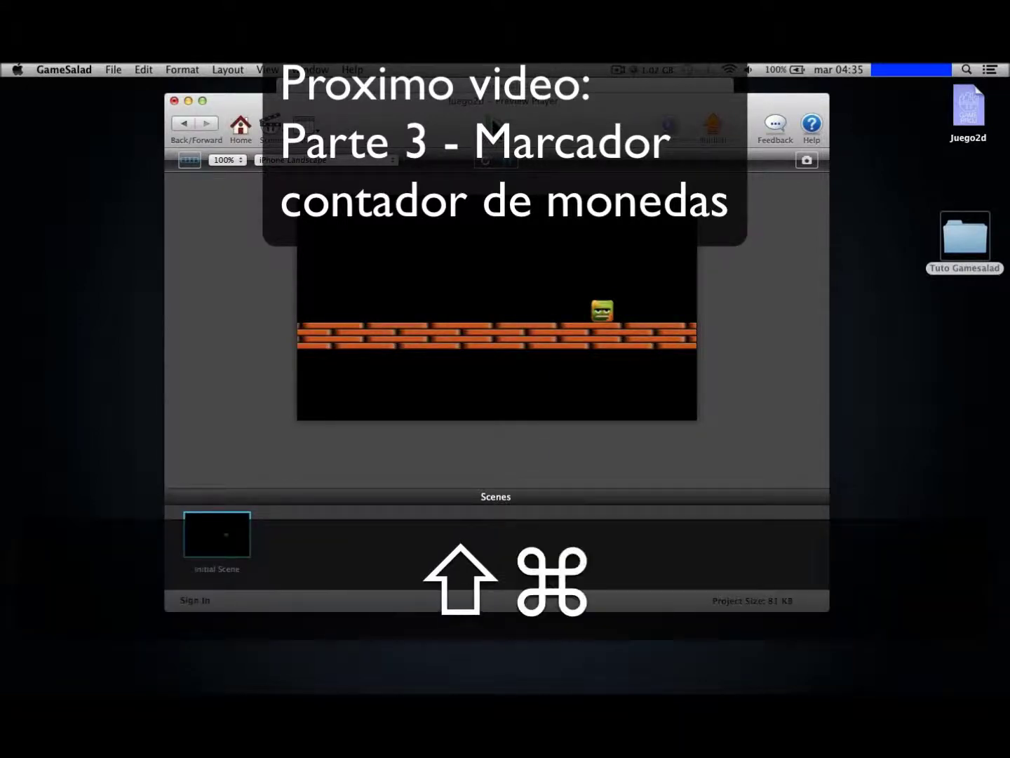